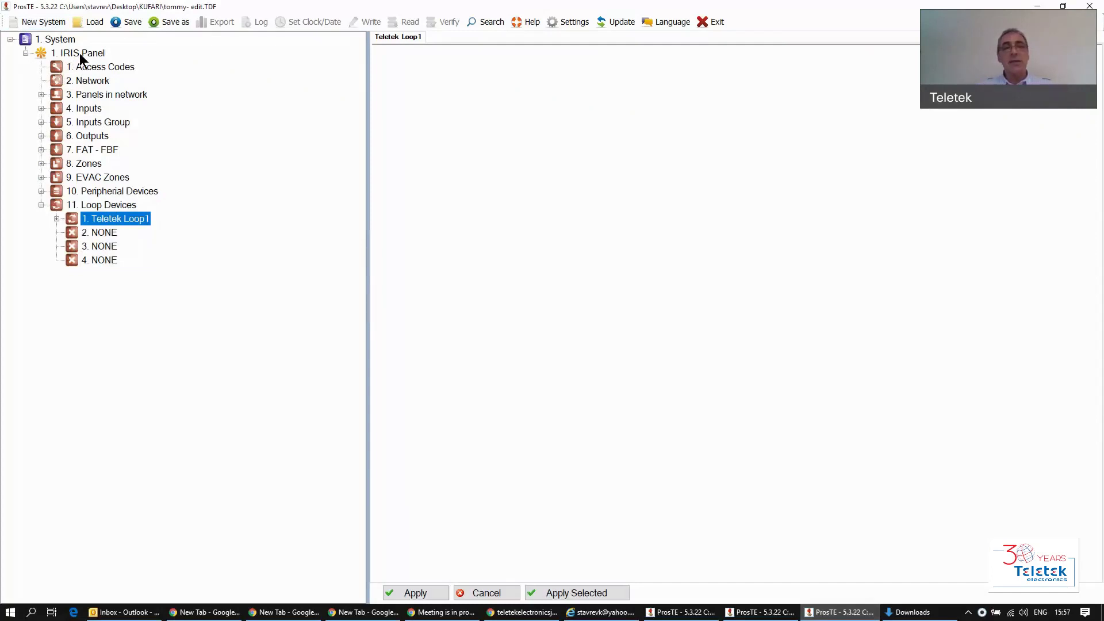
Open the IRIS Panel settings and set the Sounder Delay Mode to ON.
left_click(80, 53)
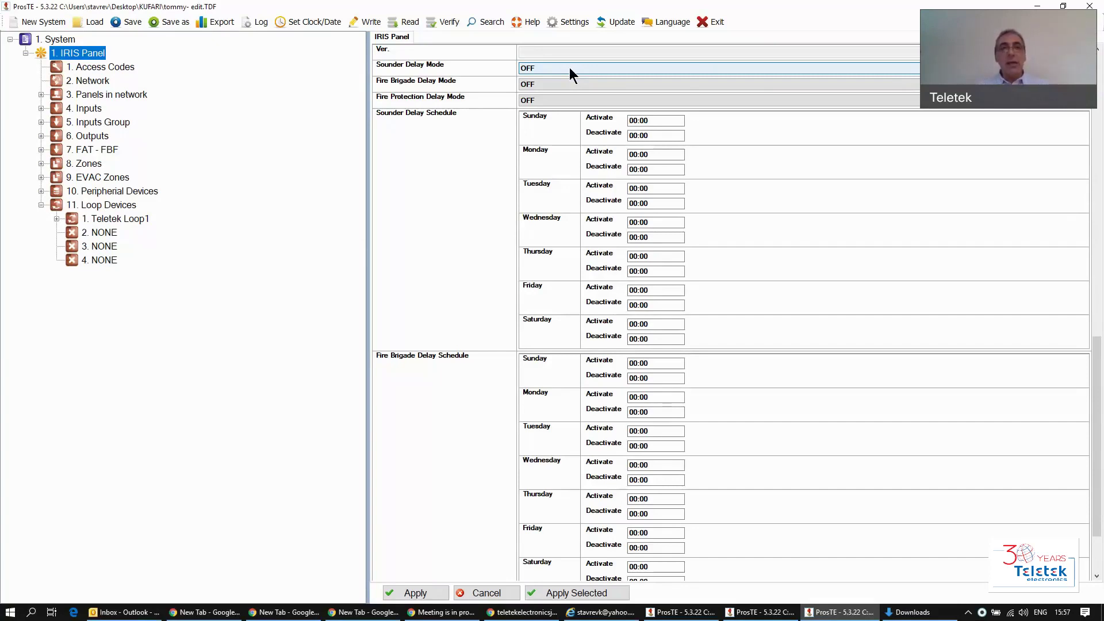
left_click(570, 67)
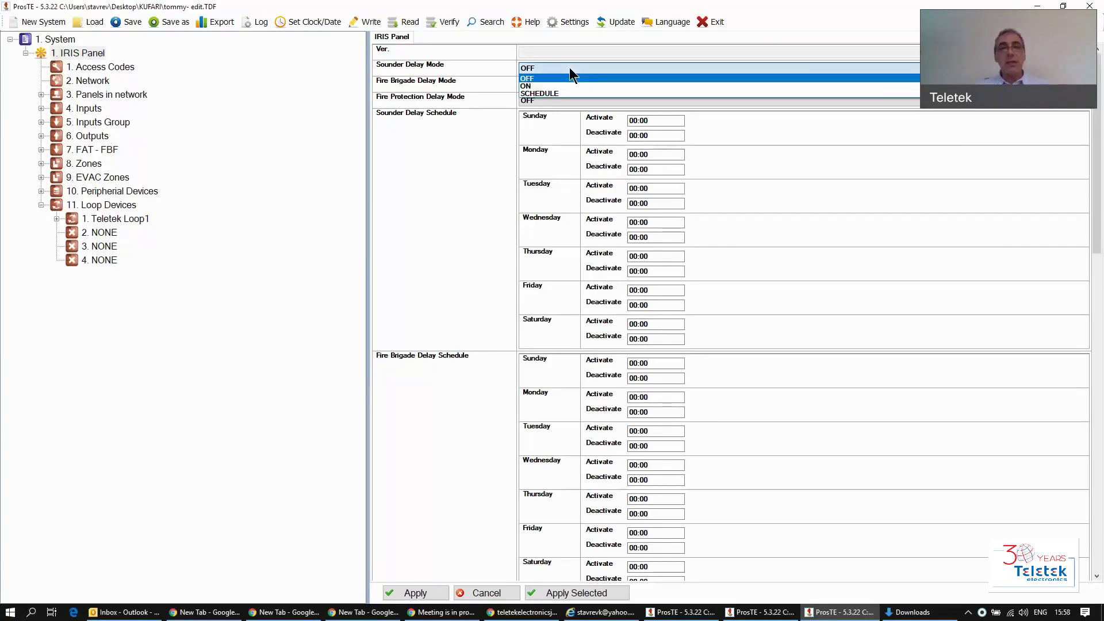
left_click(533, 86)
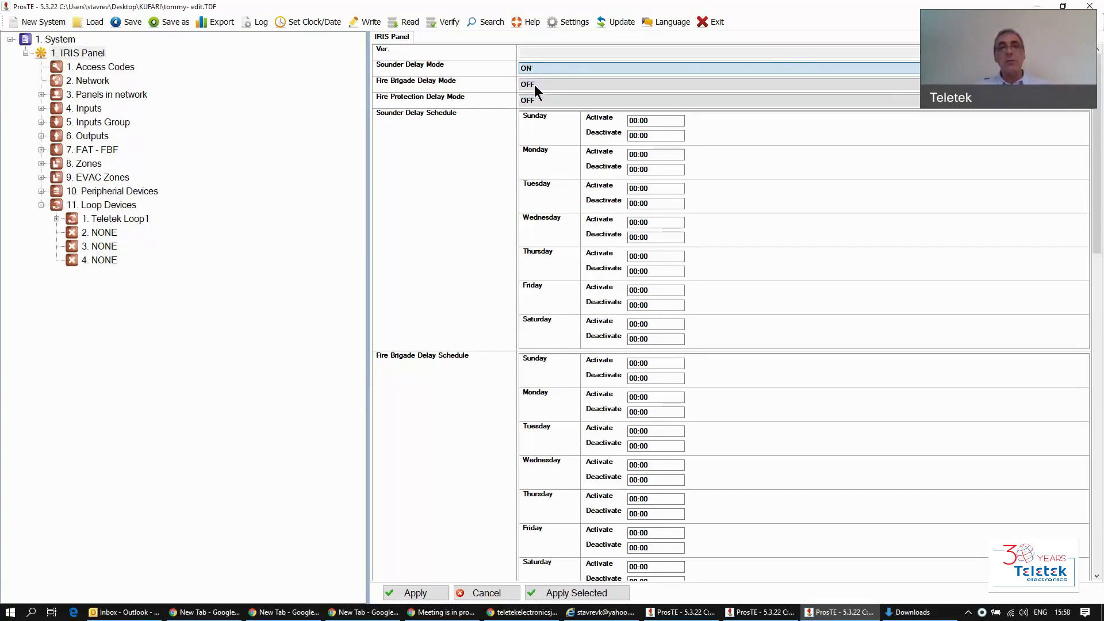
Try the SCHEDULE option for the Sounder Delay Mode and switch it back to ON.
left_click(598, 67)
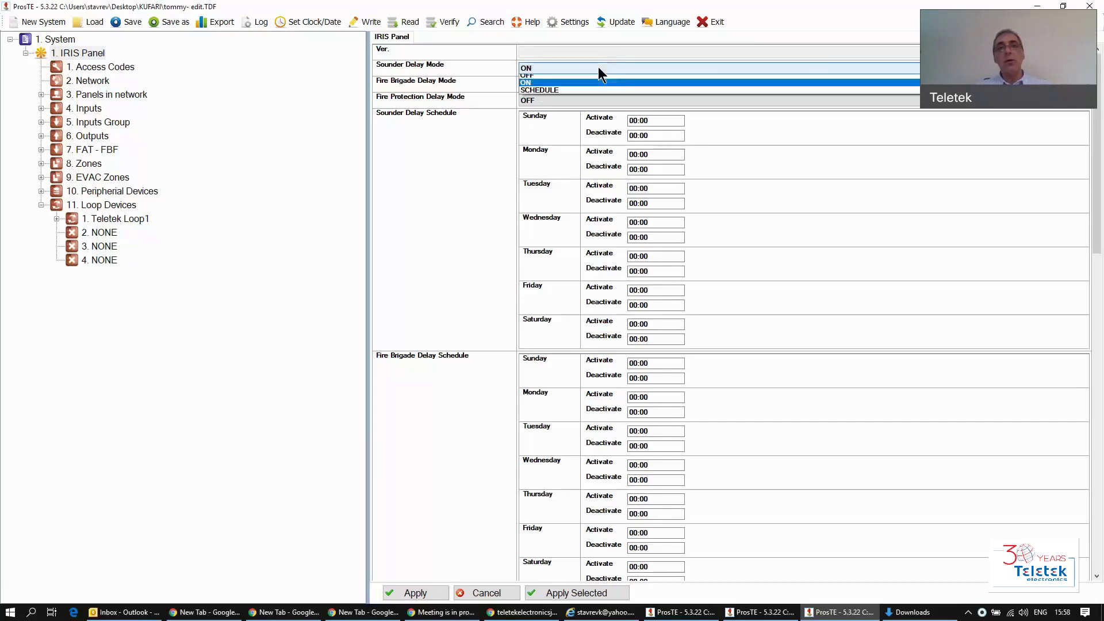
left_click(550, 91)
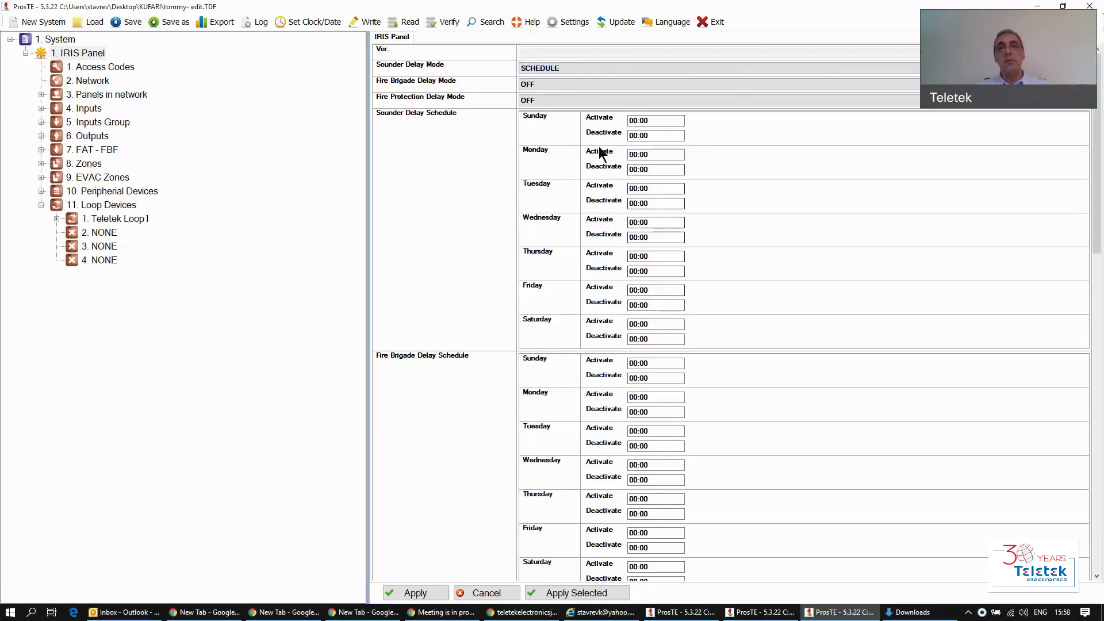
left_click(575, 68)
left_click(534, 86)
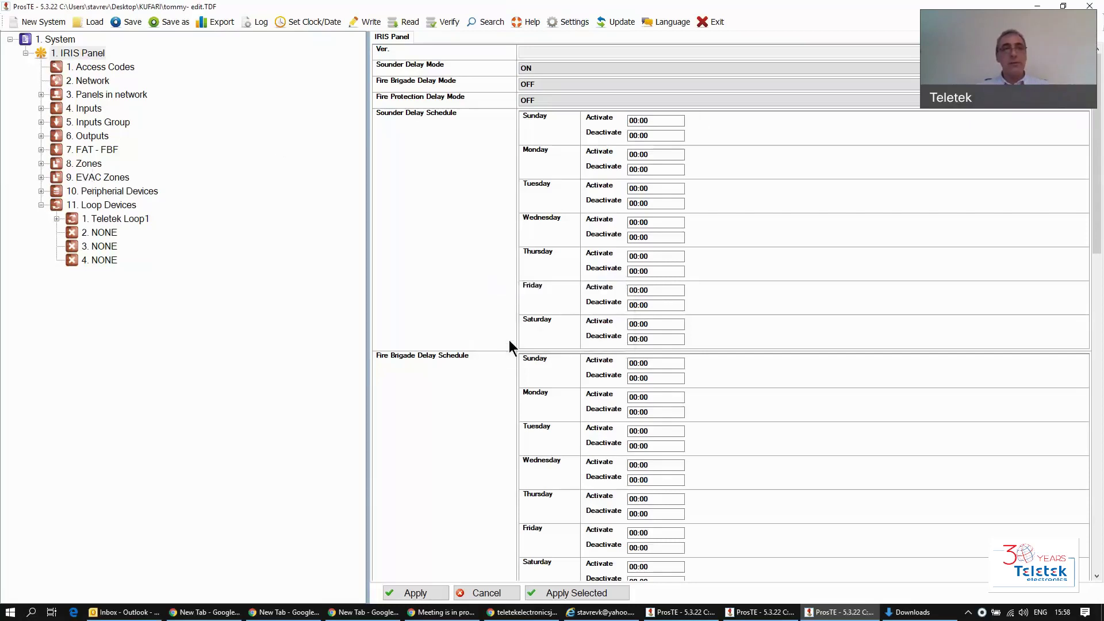
Examine the sounder, fire brigade and fire protection delay settings of Zone 1.
left_click(40, 164)
left_click(40, 163)
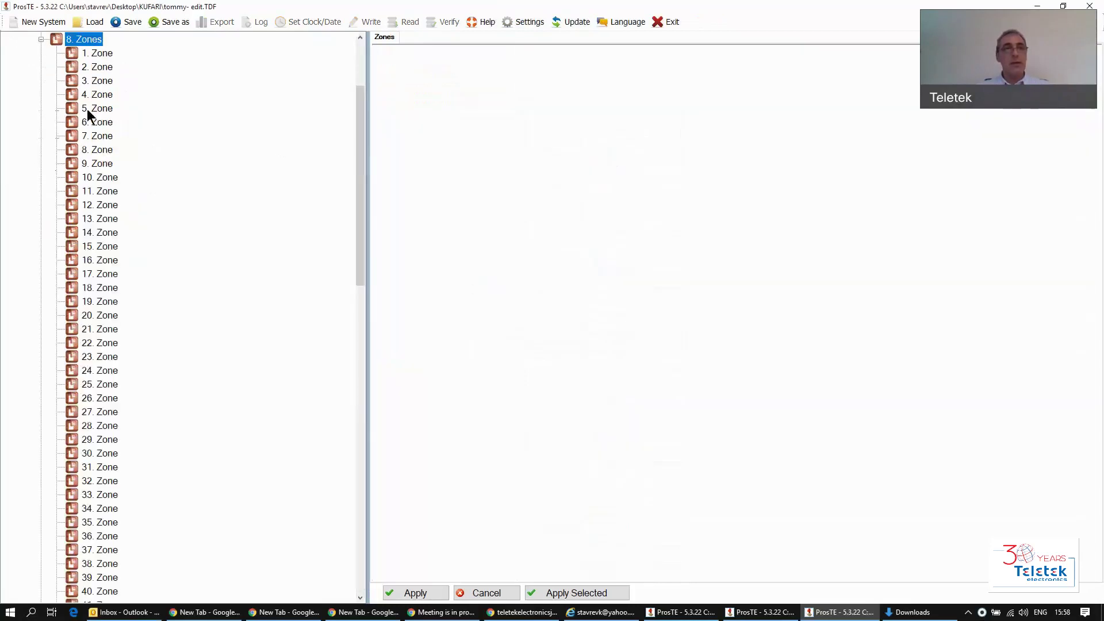
left_click(102, 53)
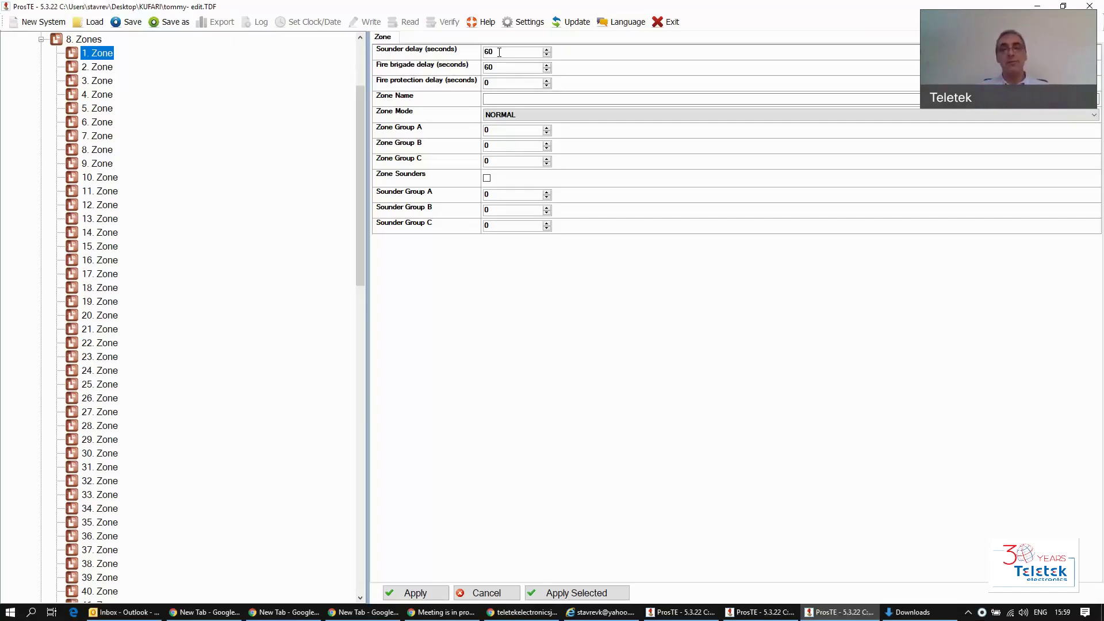
left_click(42, 38)
Try a Delay (T1) of 30 seconds in the IRIS Panel settings and reset it to 0.
left_click(100, 54)
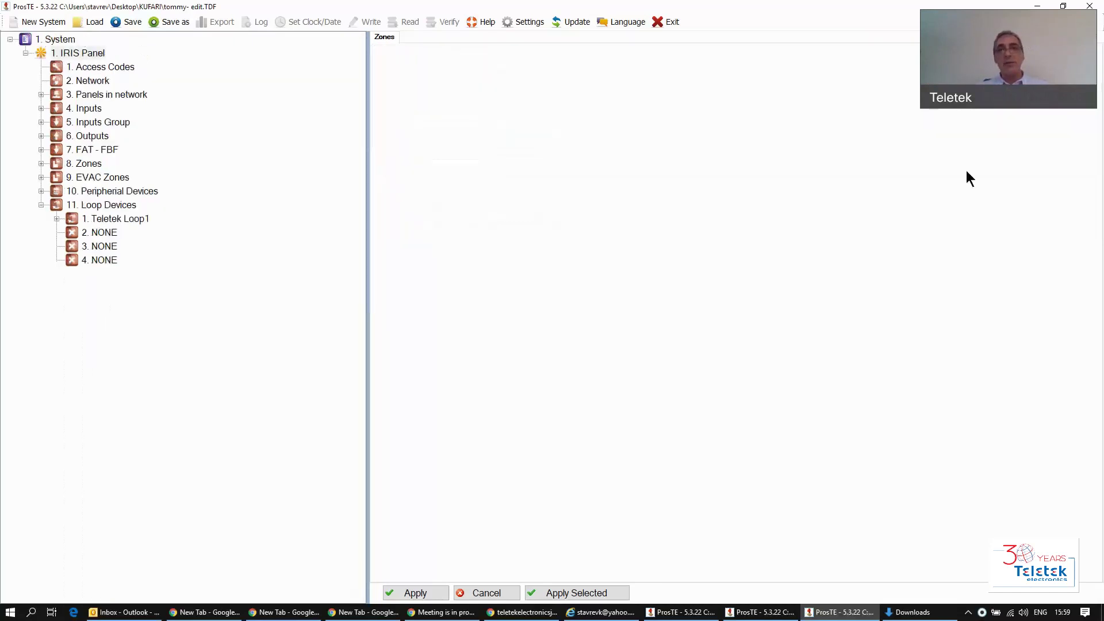
left_click(636, 67)
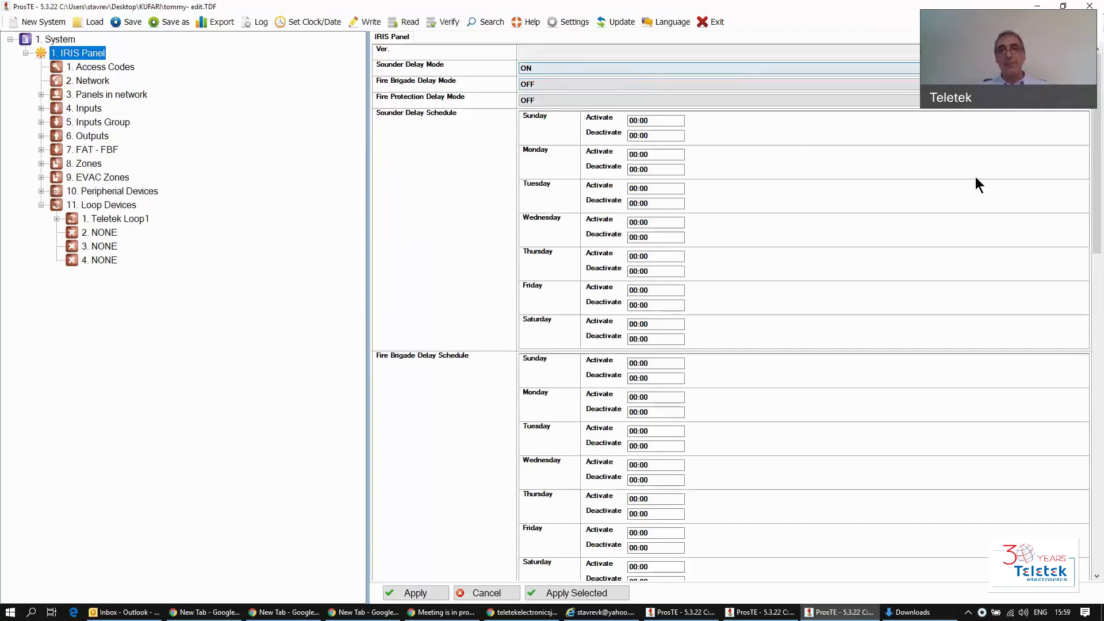
left_click_drag(1098, 176, 1100, 486)
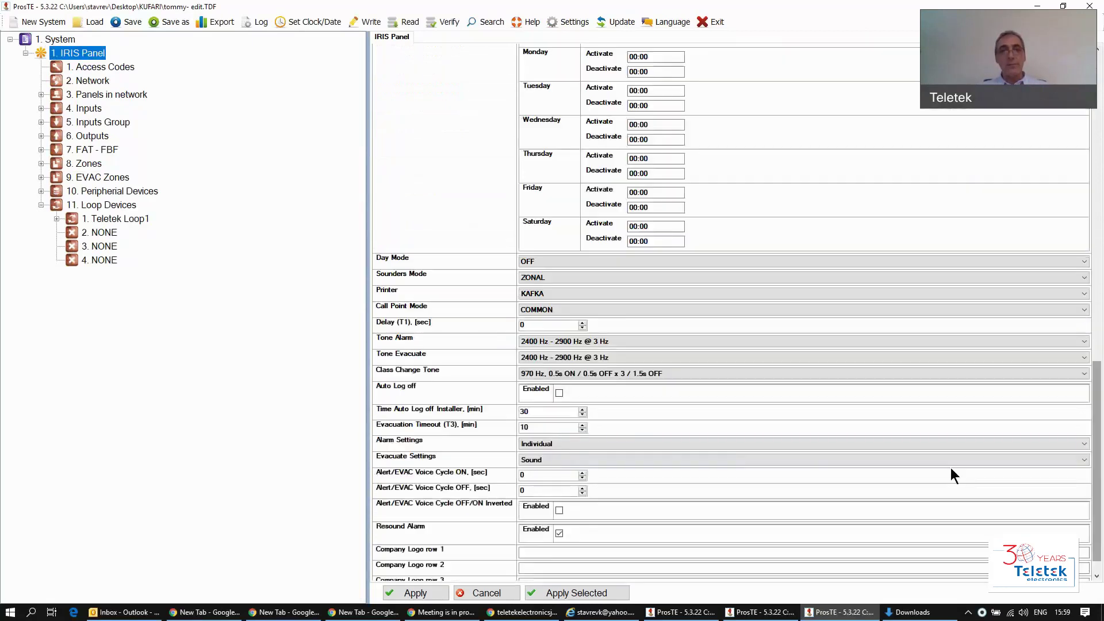
left_click(551, 325)
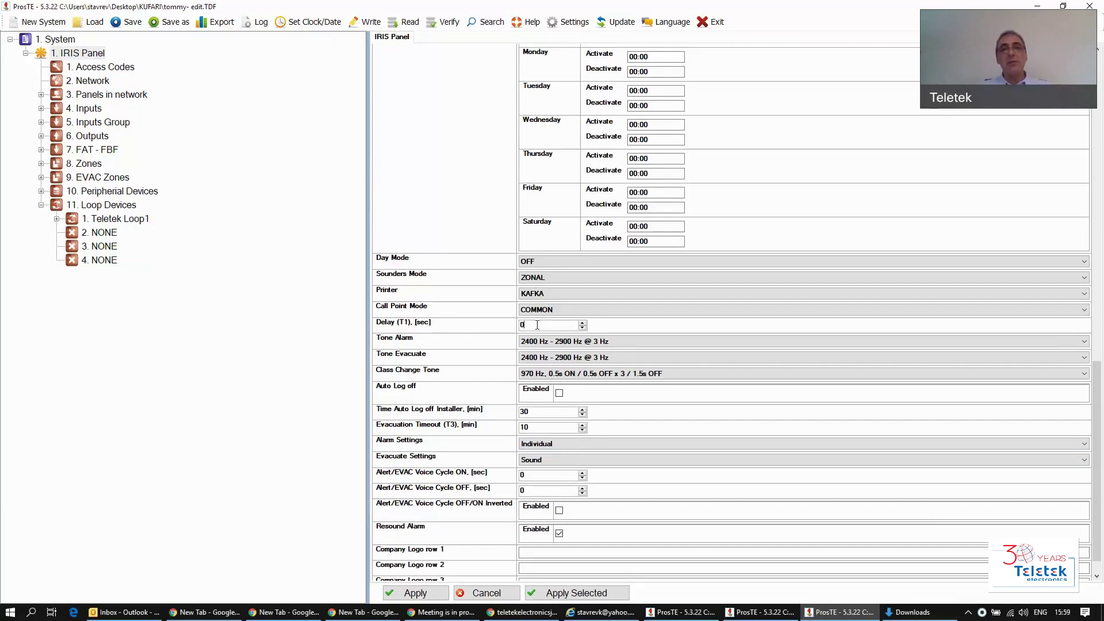
double_click(541, 326)
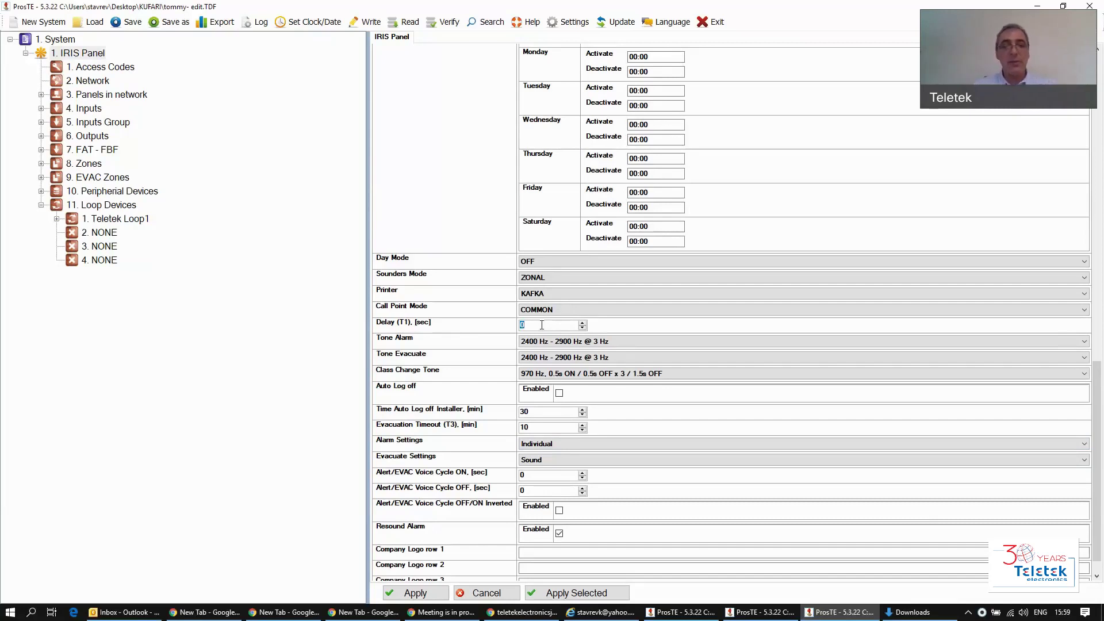
type("30")
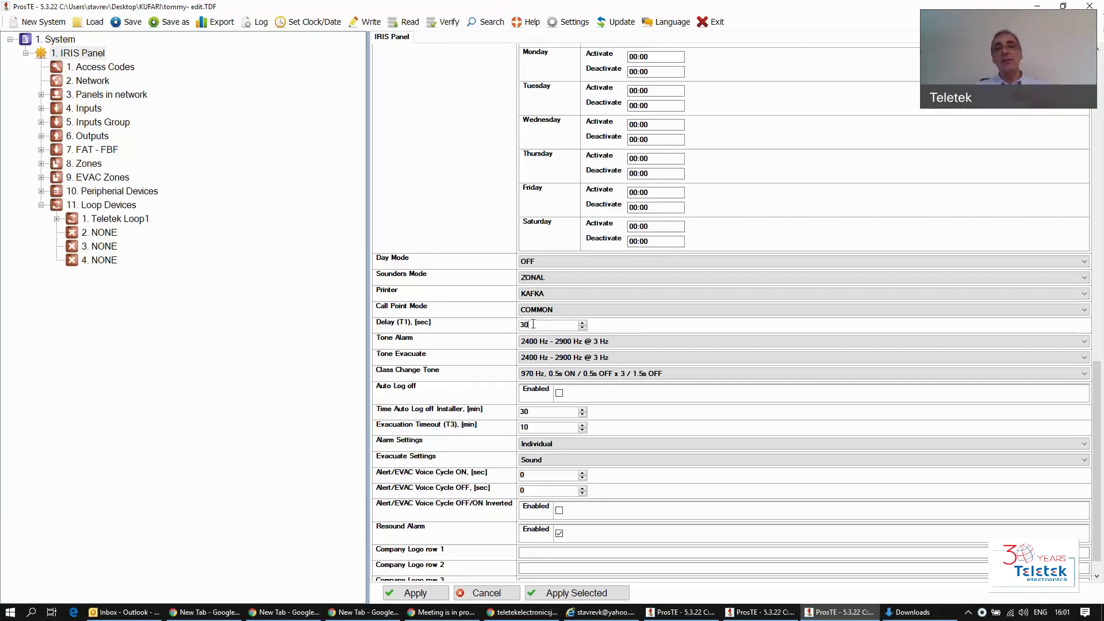
double_click(534, 324)
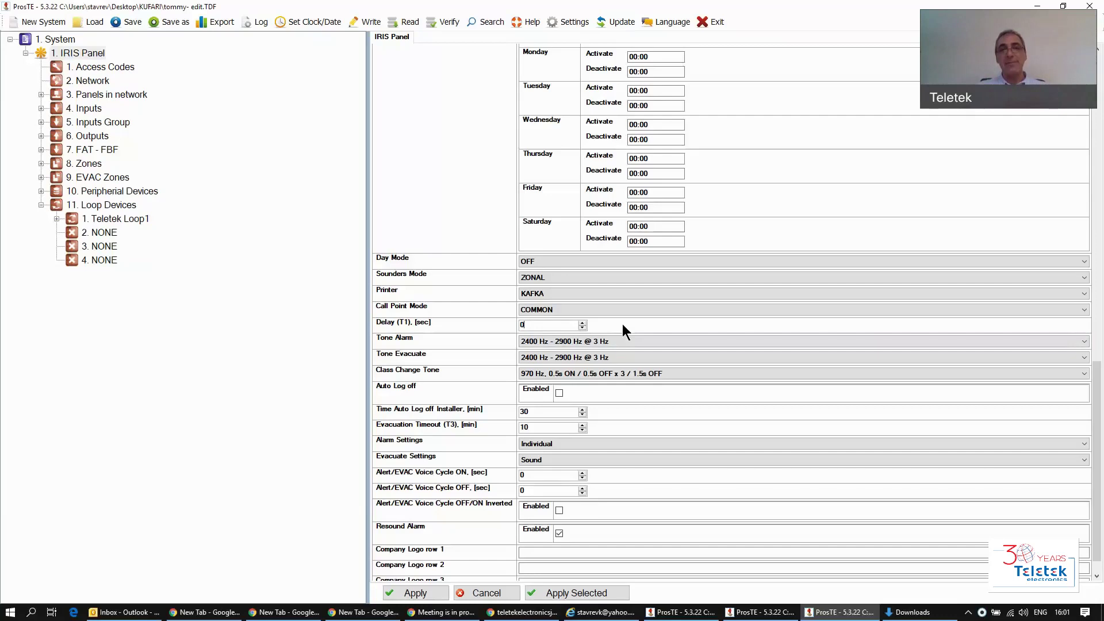
Set the panel's Evacuation Timeout (T3) to 1 minute and its Sounders Mode to COMMON.
scroll(598, 345, "down", 1)
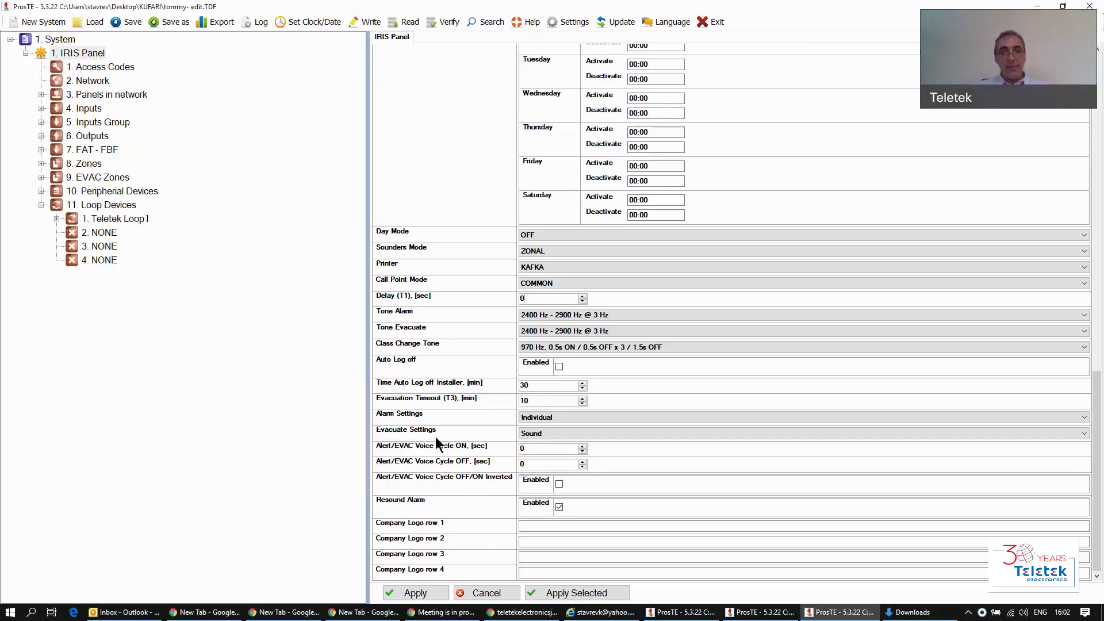
double_click(540, 402)
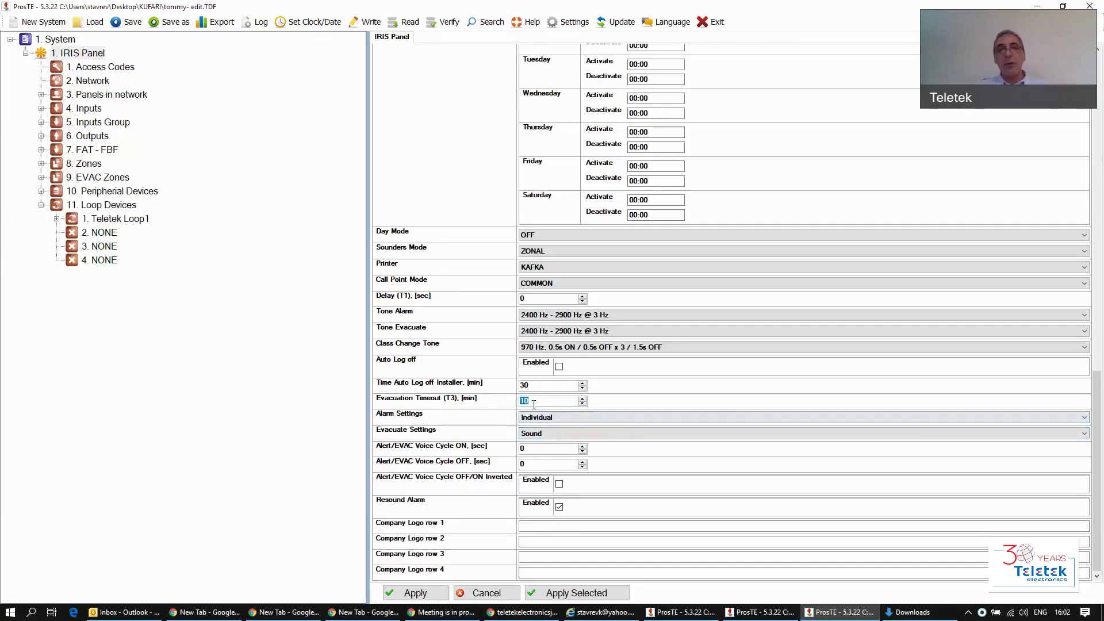
type("1")
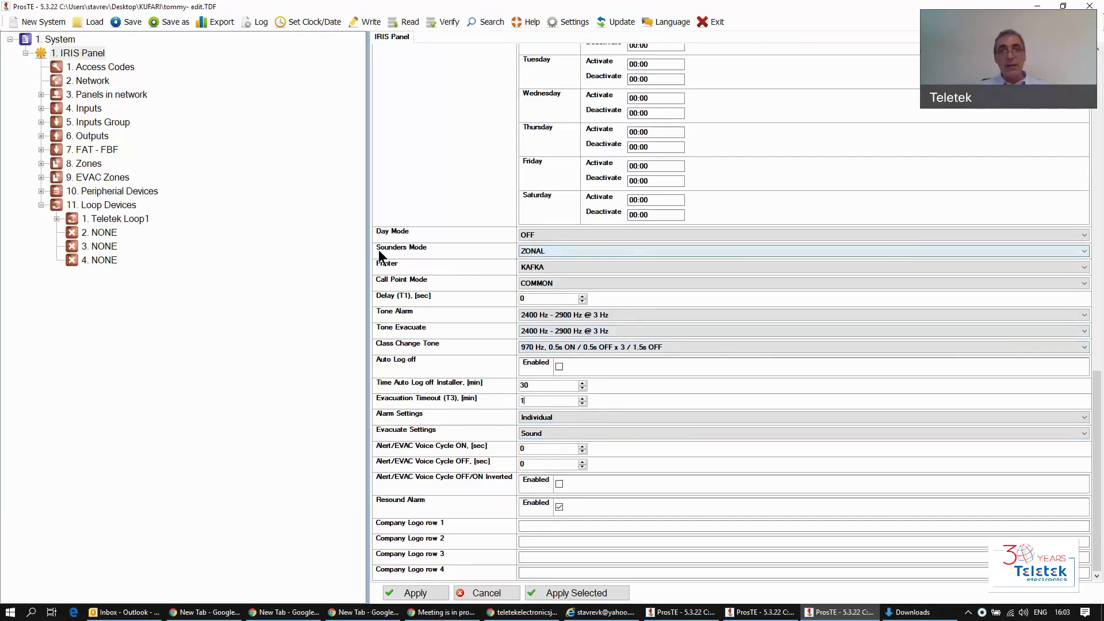
left_click(557, 251)
left_click(554, 261)
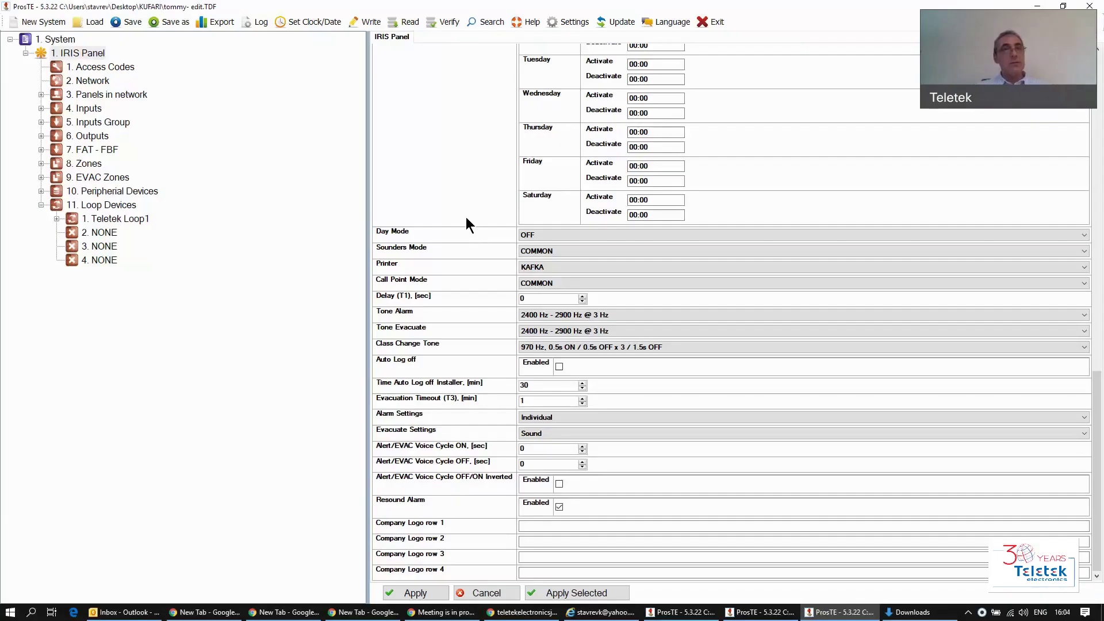
Examine the panel's Day/Night Schedule and the Day Mode setting below it.
scroll(442, 167, "up", 5)
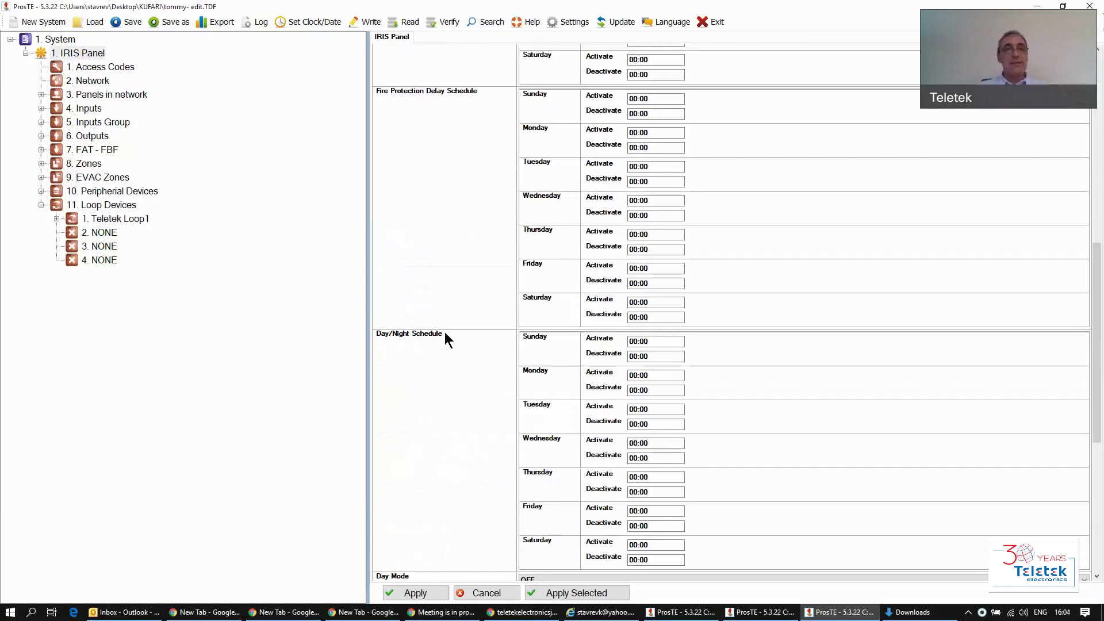
scroll(444, 332, "down", 2)
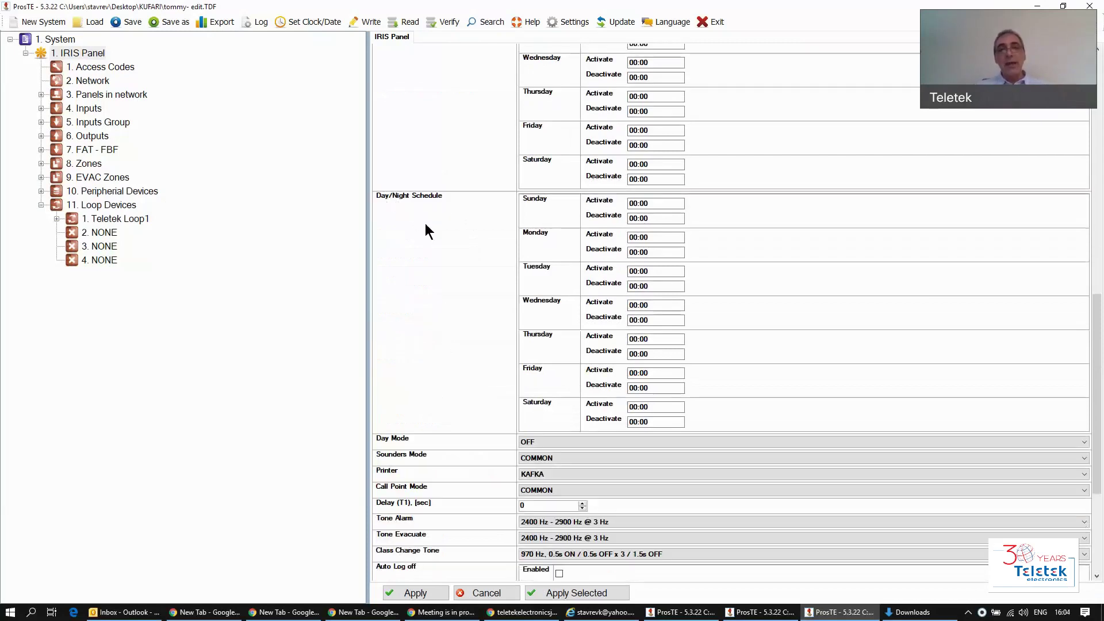
scroll(426, 224, "down", 1)
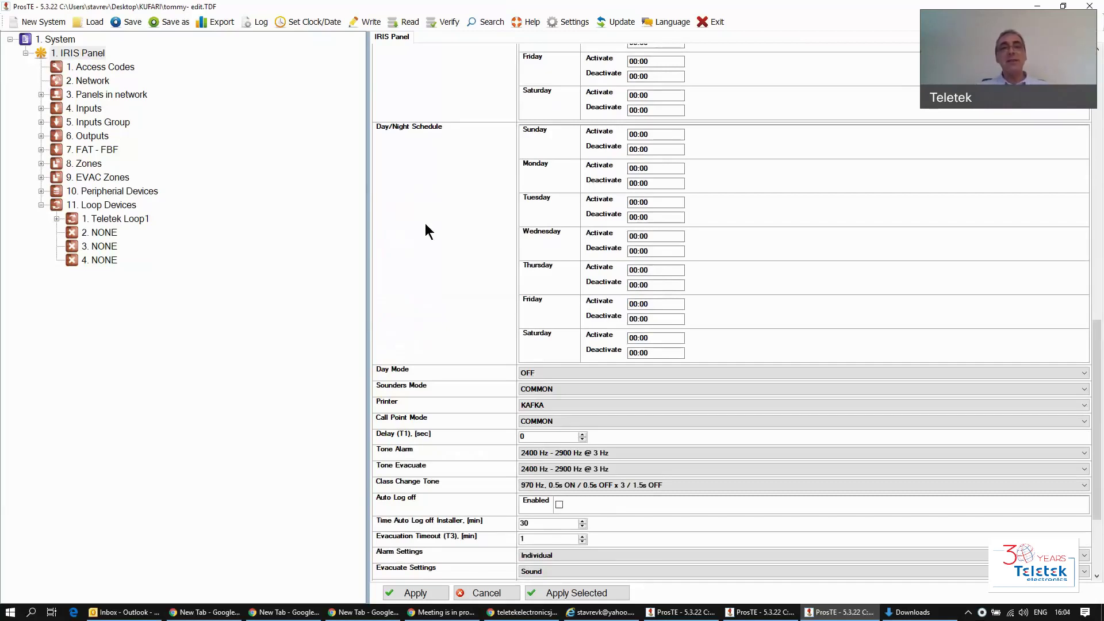
Review the Day Alarm Level options of the SensoIRIS S130 detector on Teletek Loop1 and choose High.
left_click(57, 219)
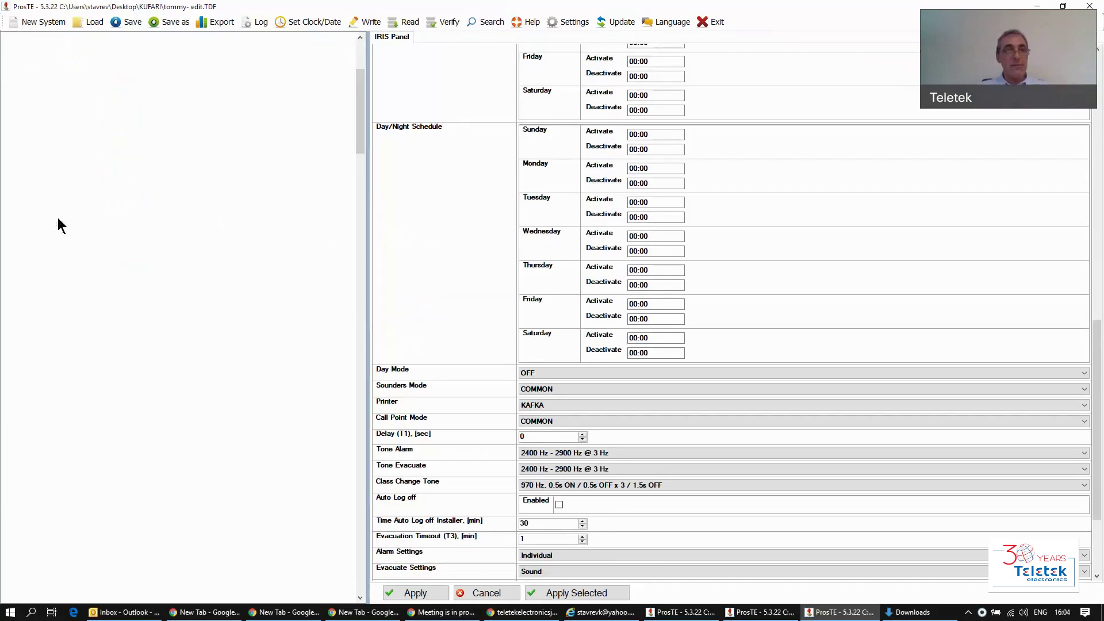
left_click(125, 57)
left_click(559, 339)
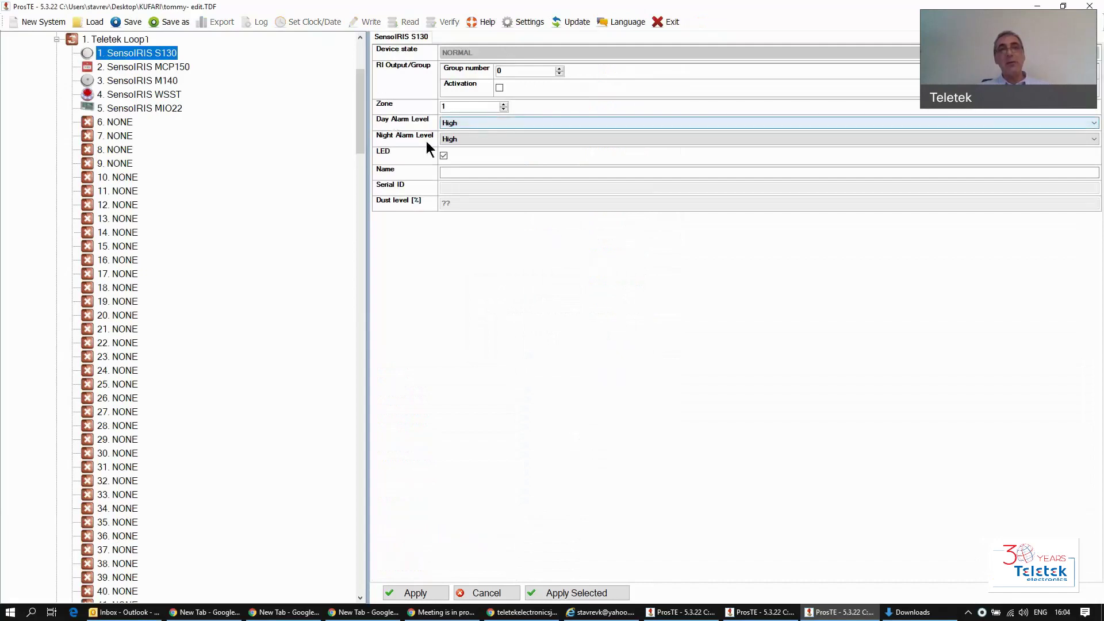
left_click(489, 123)
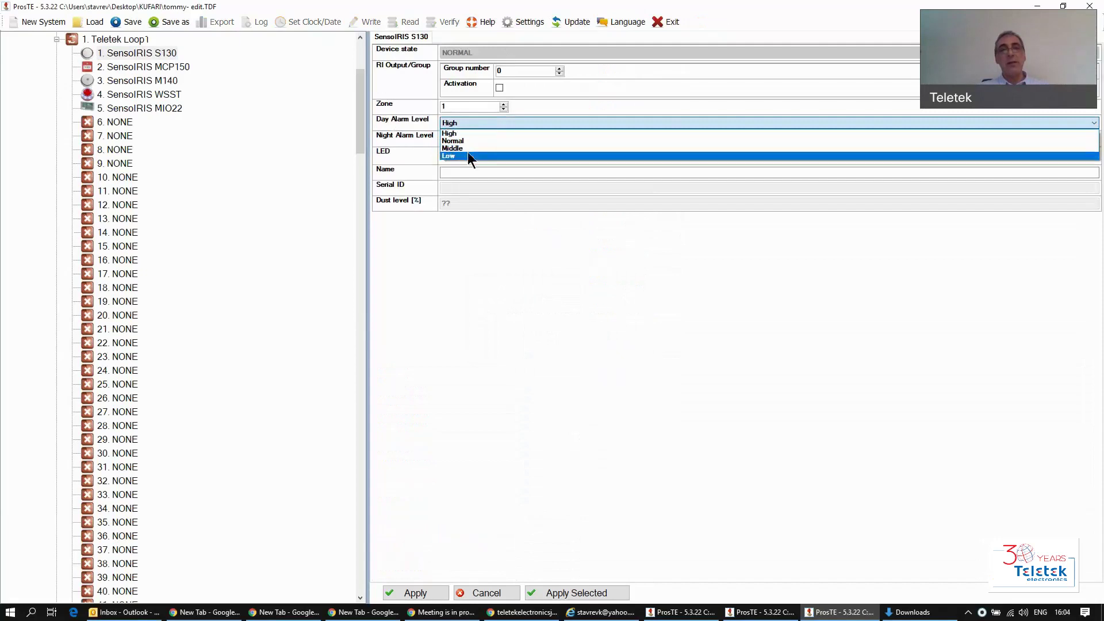
left_click(478, 133)
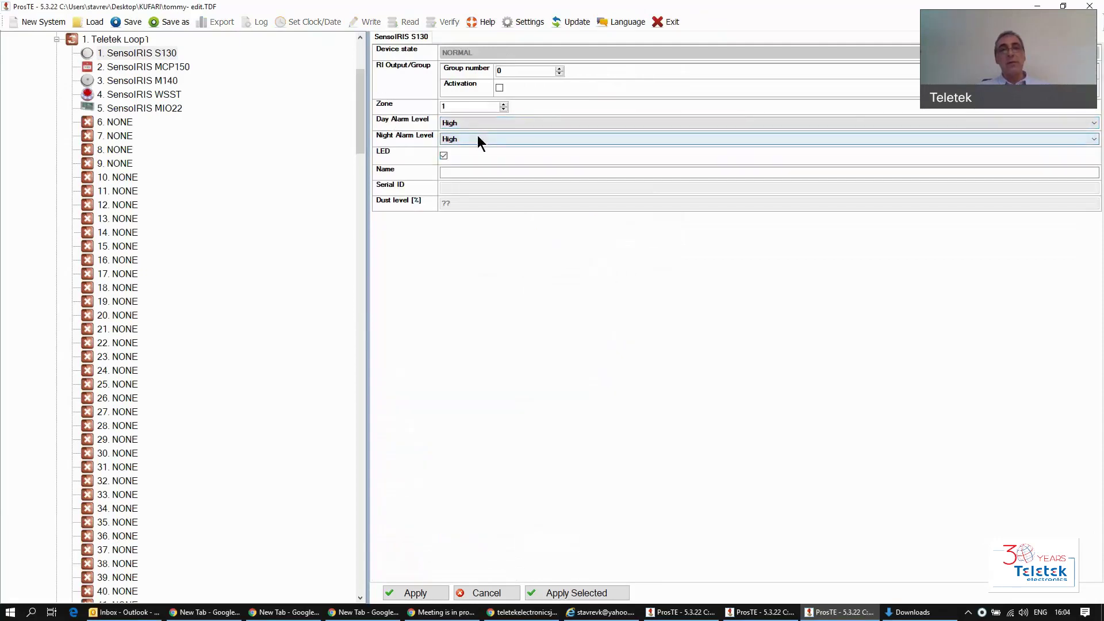
left_click(56, 39)
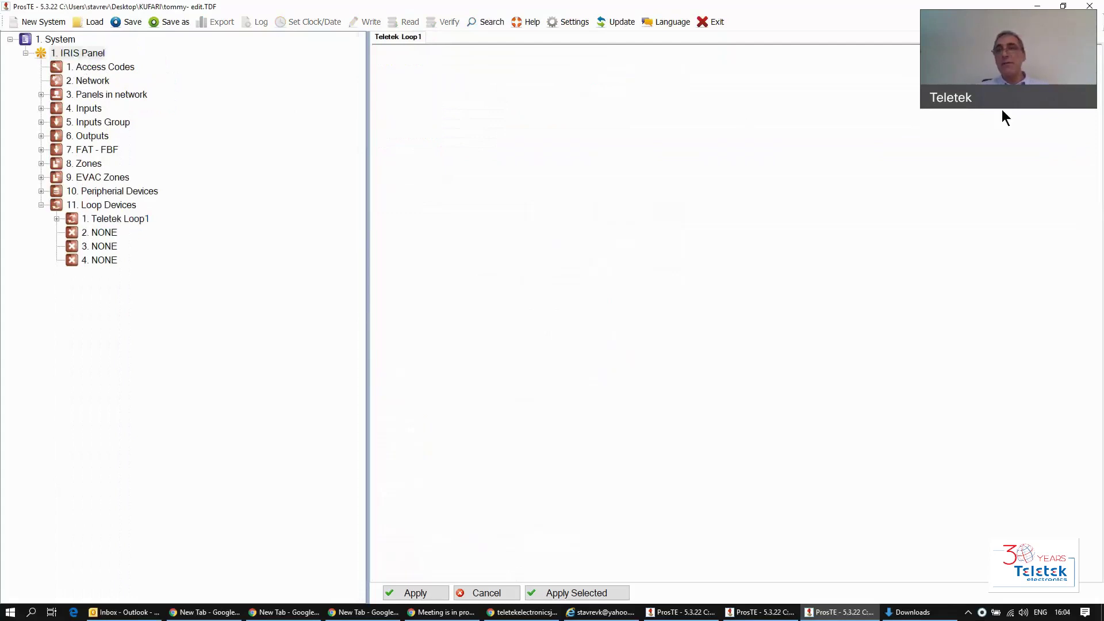
Return to the IRIS Panel settings and set the Day Mode to ON.
left_click_drag(1097, 364, 1102, 380)
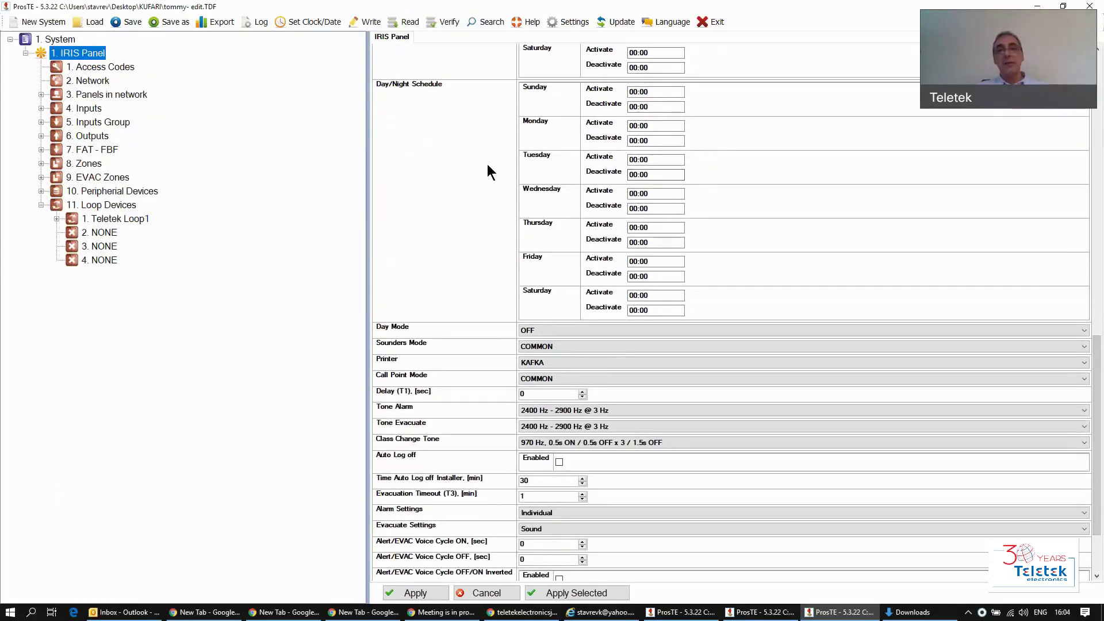
left_click(550, 330)
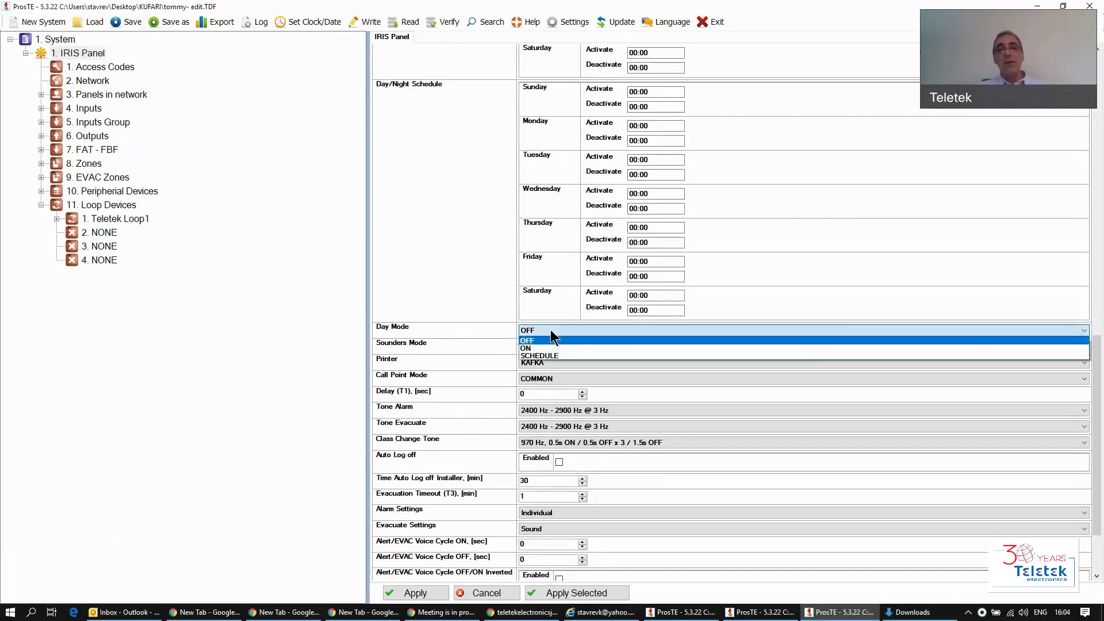
left_click(537, 348)
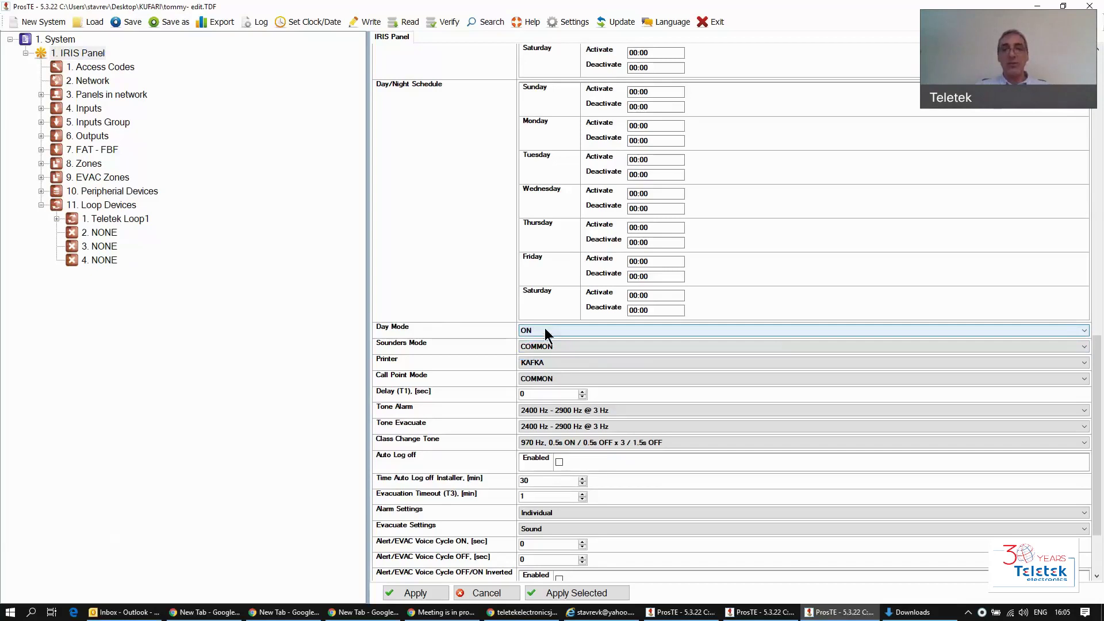
Try the OFF and SCHEDULE options for the Day Mode and switch it back to ON.
left_click(544, 328)
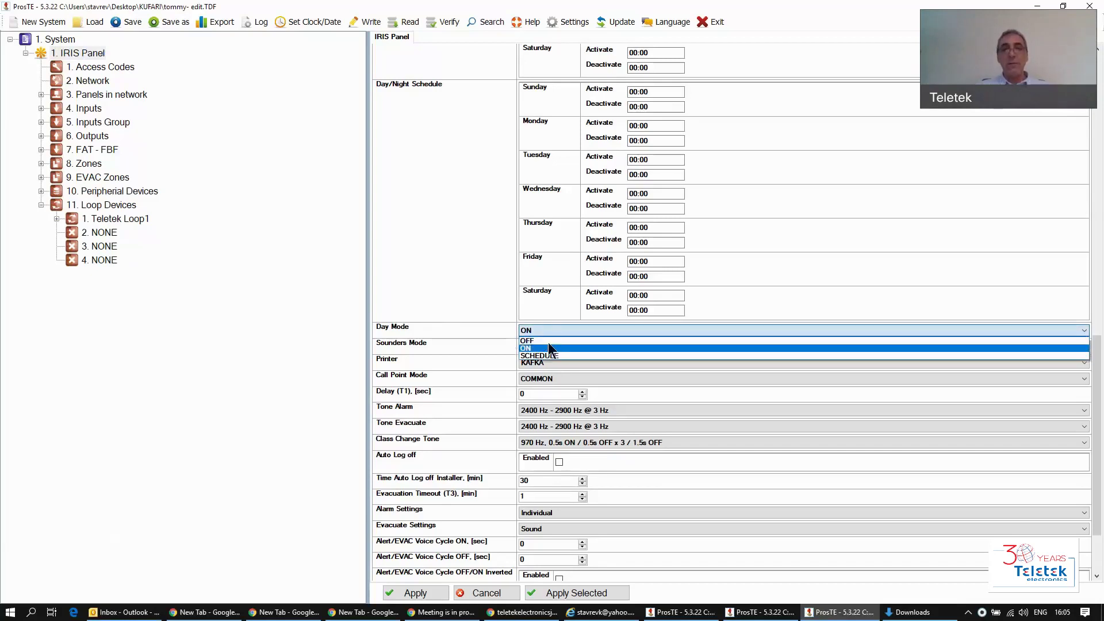
left_click(546, 344)
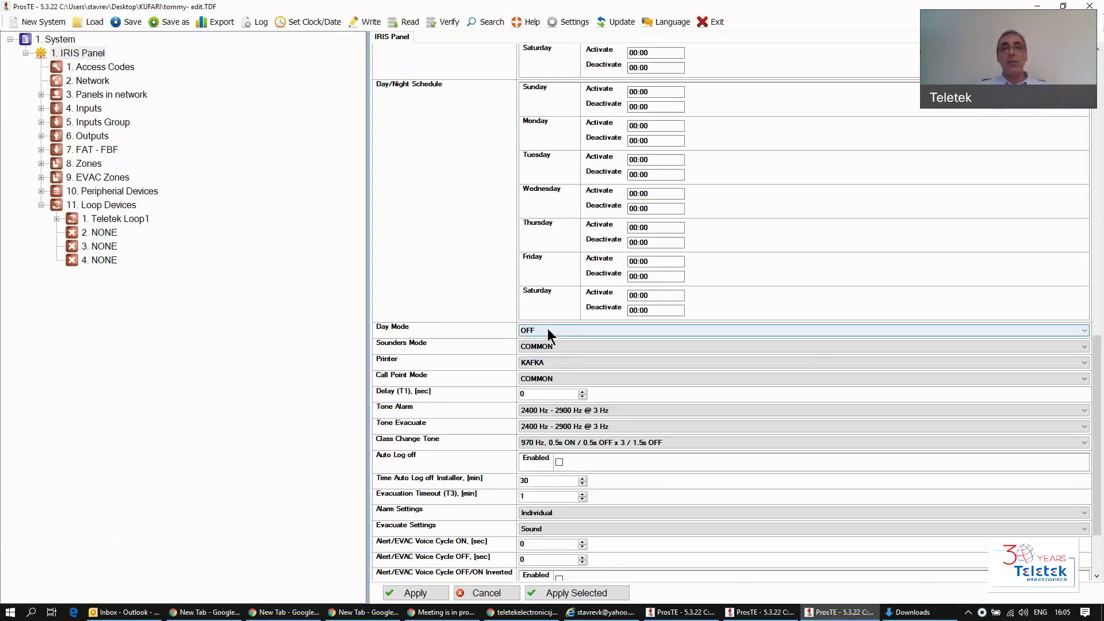
left_click(547, 327)
left_click(545, 357)
left_click(635, 92)
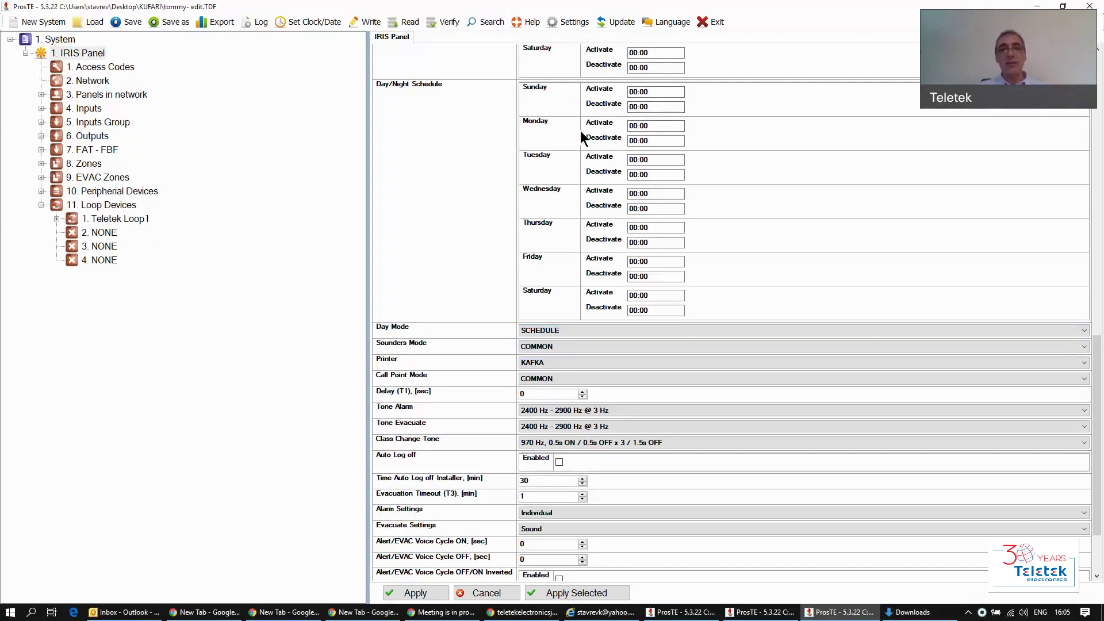
left_click(578, 331)
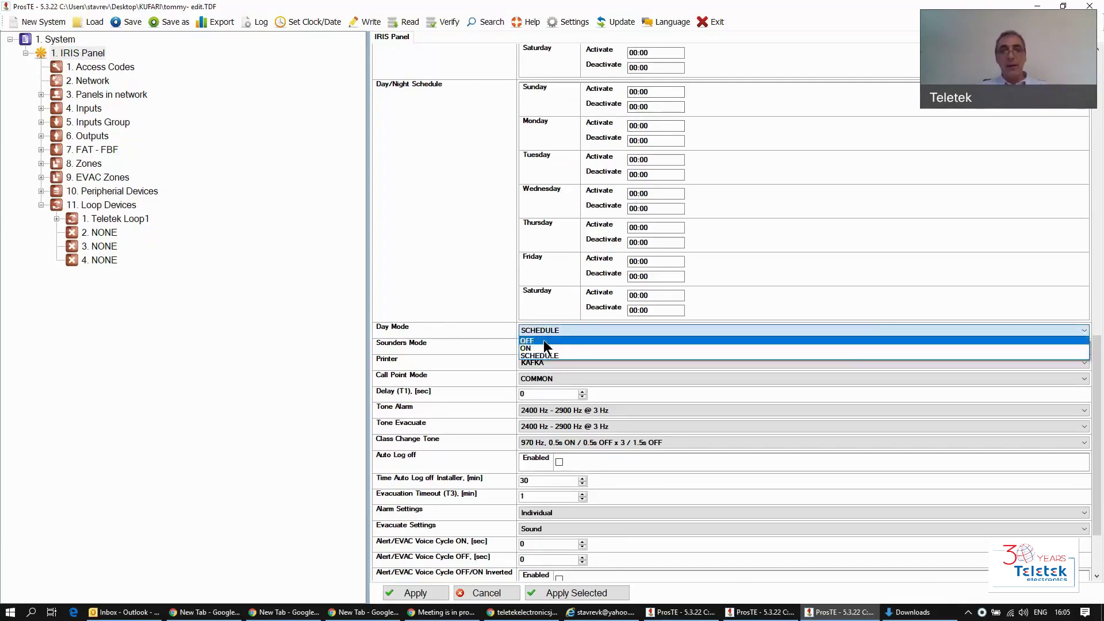
left_click(541, 349)
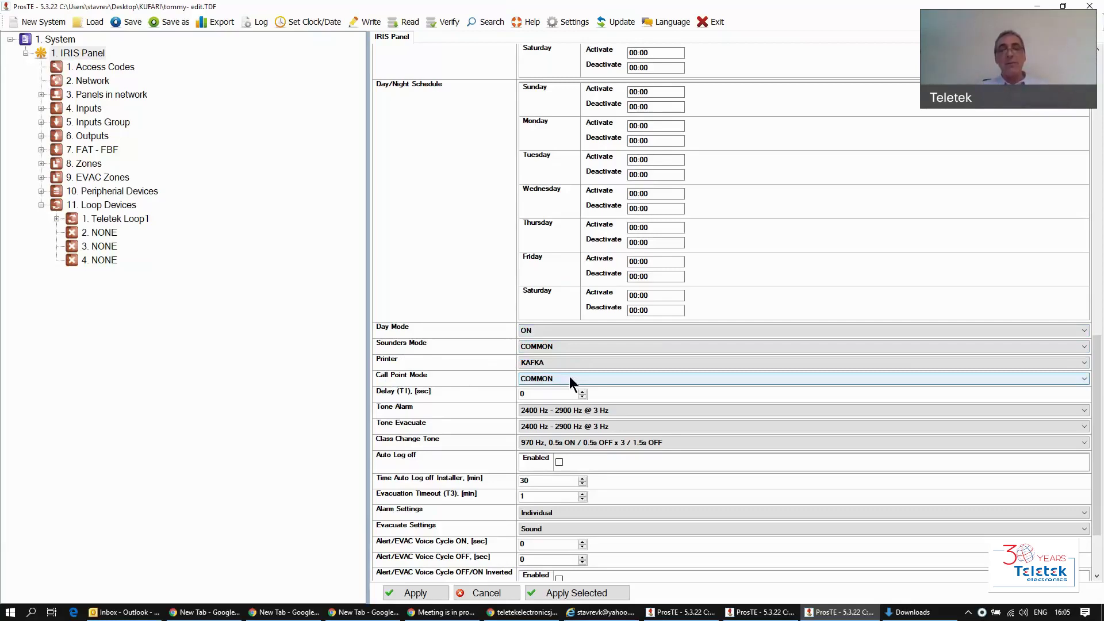
Set both the Sounders Mode and the Call Point Mode of the IRIS Panel to ZONAL.
left_click(568, 344)
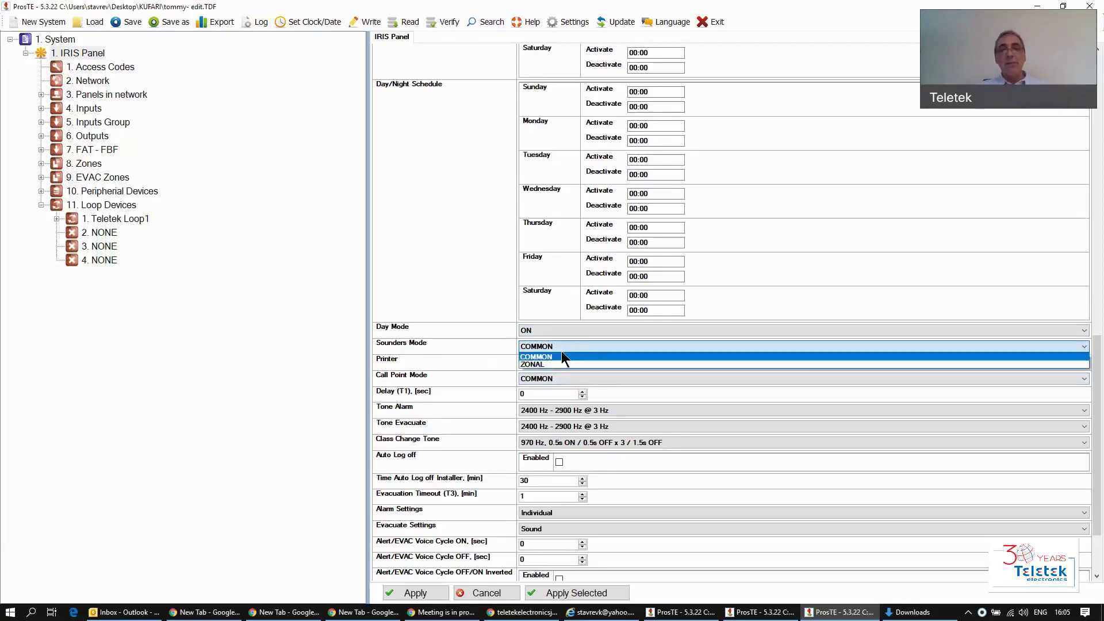
left_click(544, 365)
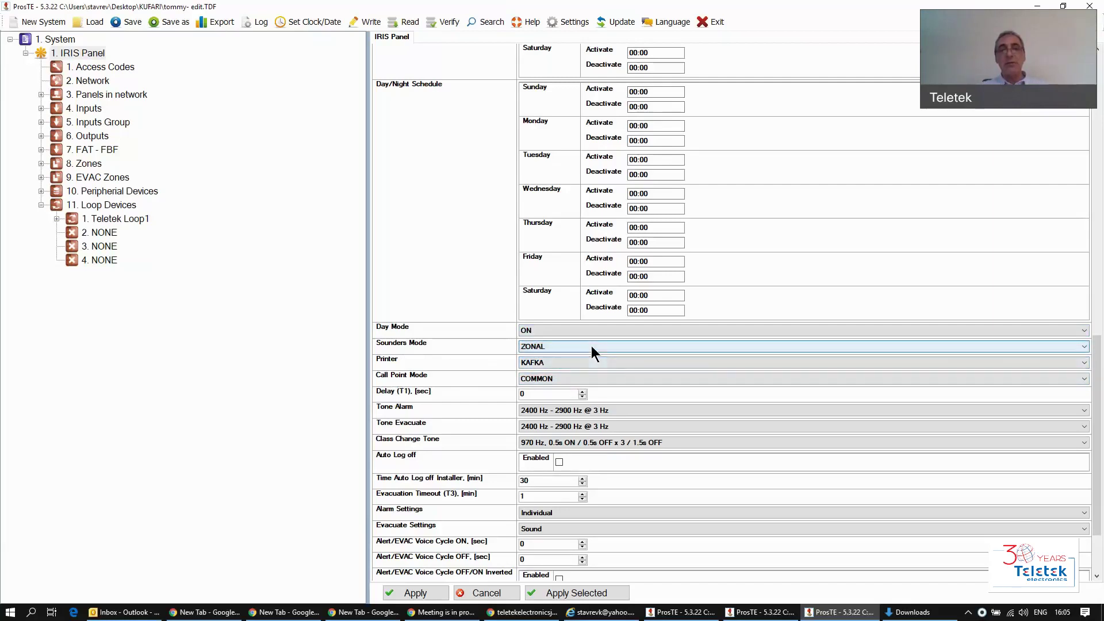
left_click(569, 378)
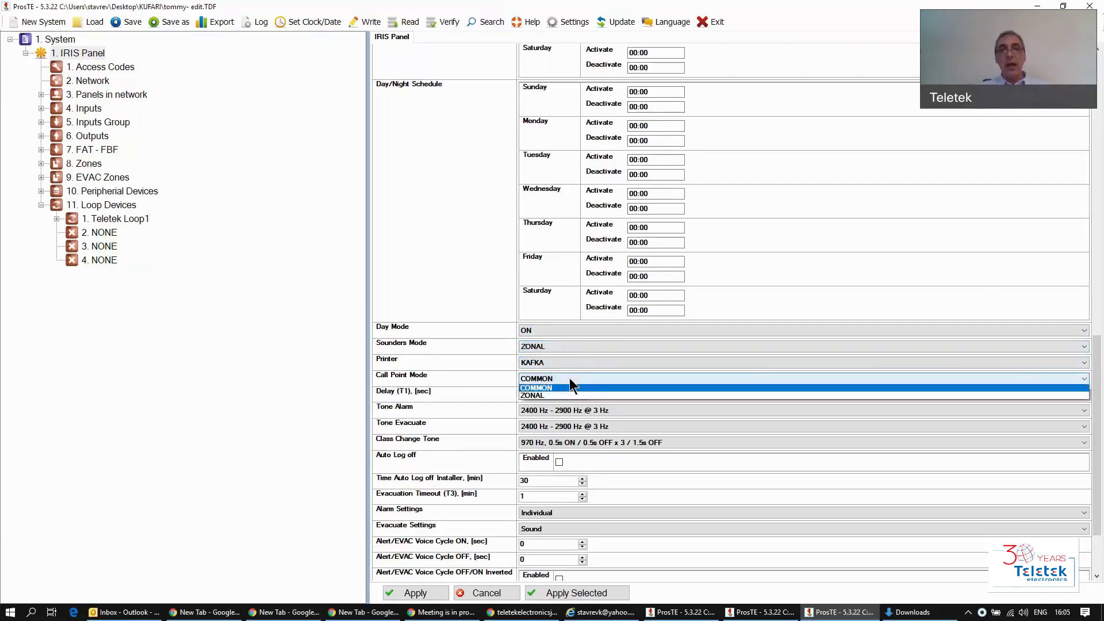
left_click(539, 396)
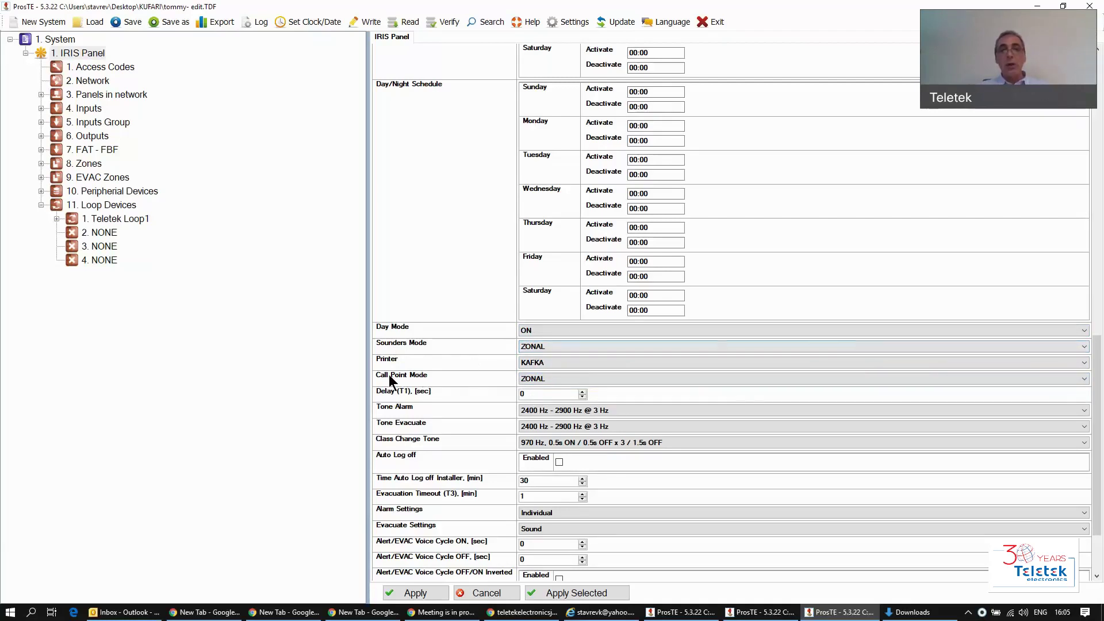
Switch the Call Point Mode and the Sounders Mode back to COMMON.
left_click(547, 380)
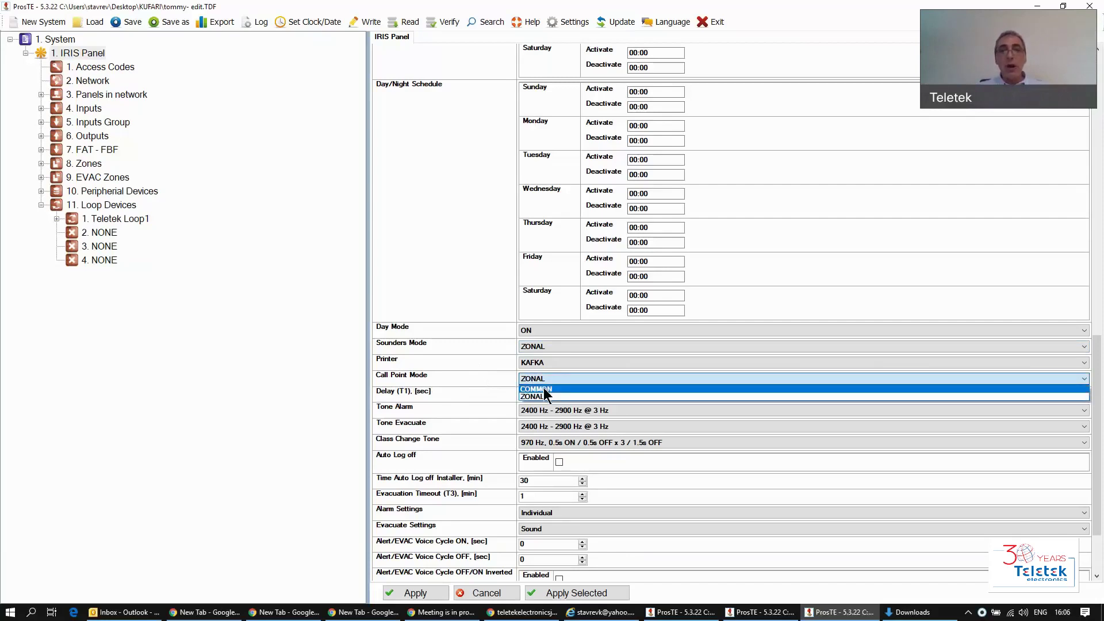
left_click(549, 389)
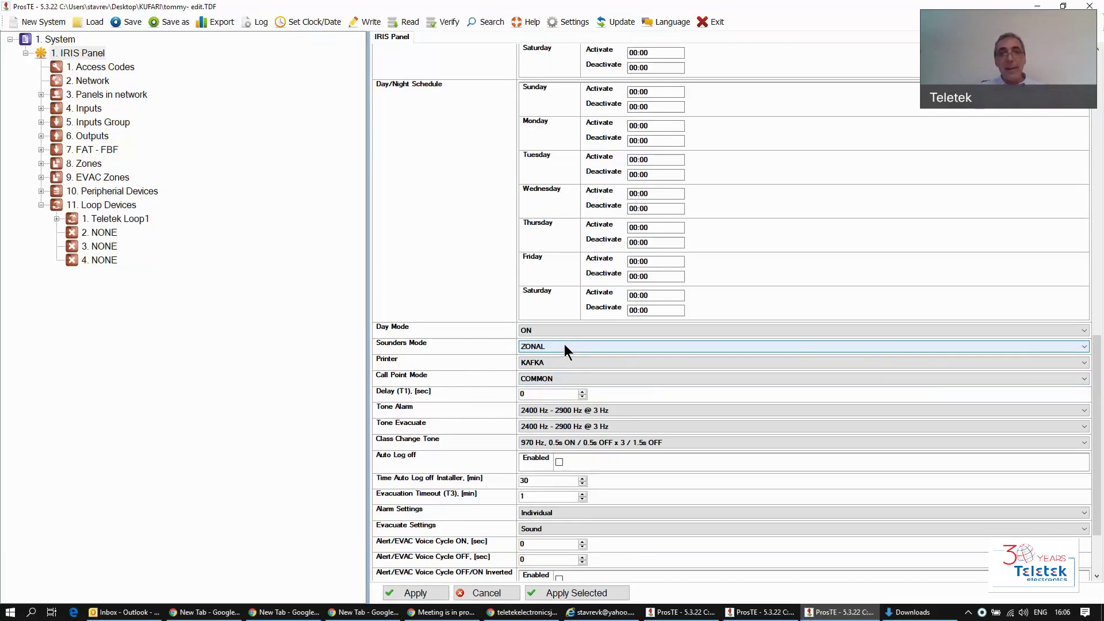
left_click(564, 344)
left_click(547, 357)
Set the panel's Sounders Mode to ZONAL and its Call Point Mode to ZONAL.
left_click(560, 346)
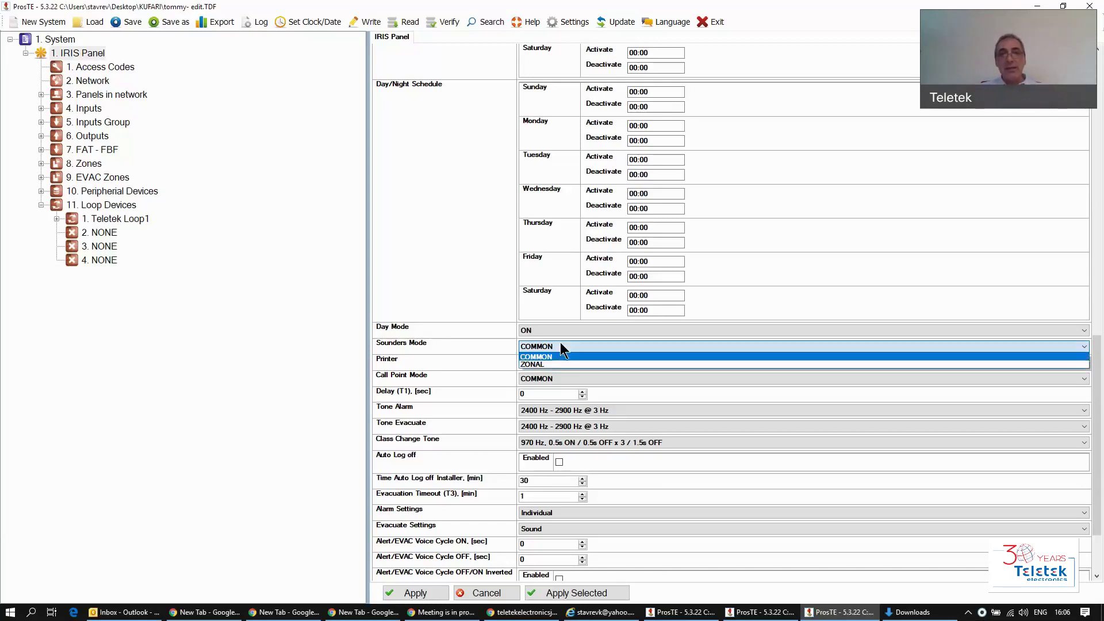
left_click(536, 363)
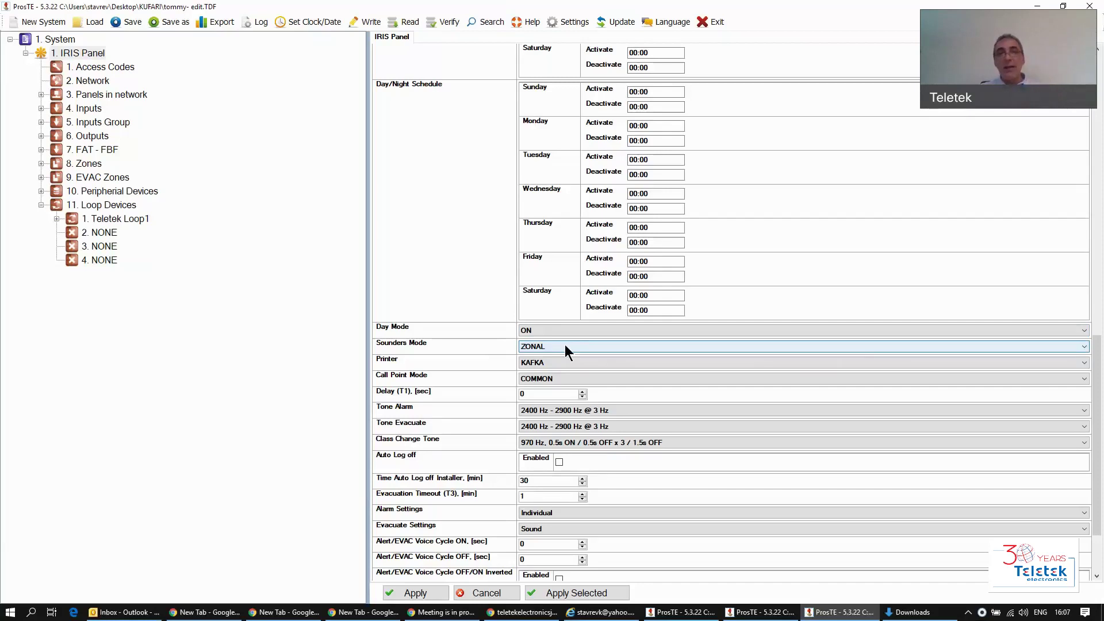
left_click(554, 377)
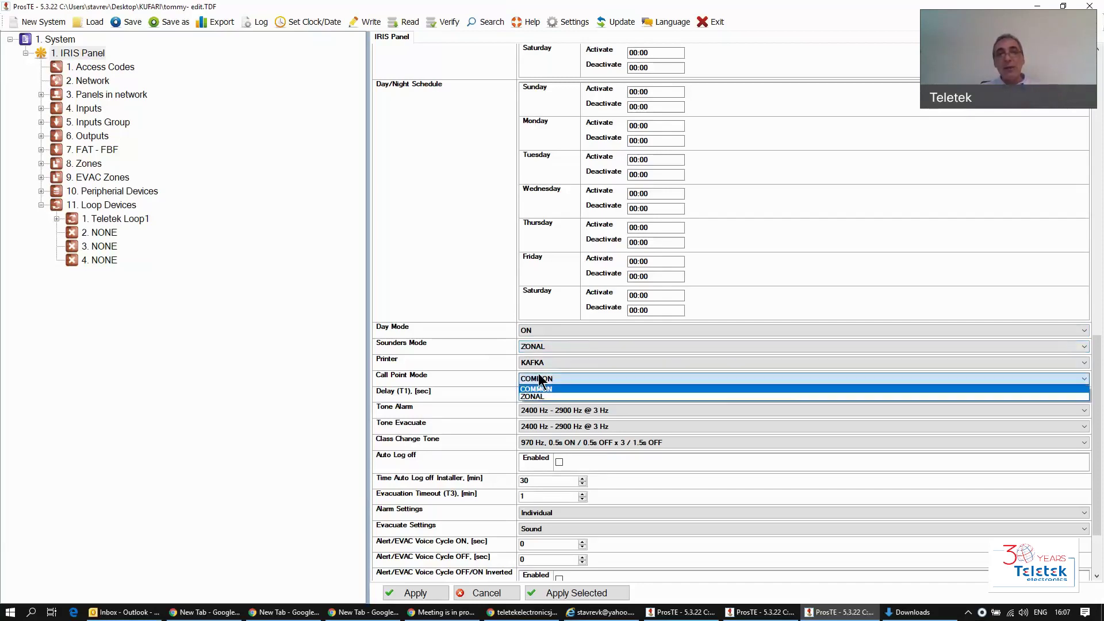
left_click(543, 396)
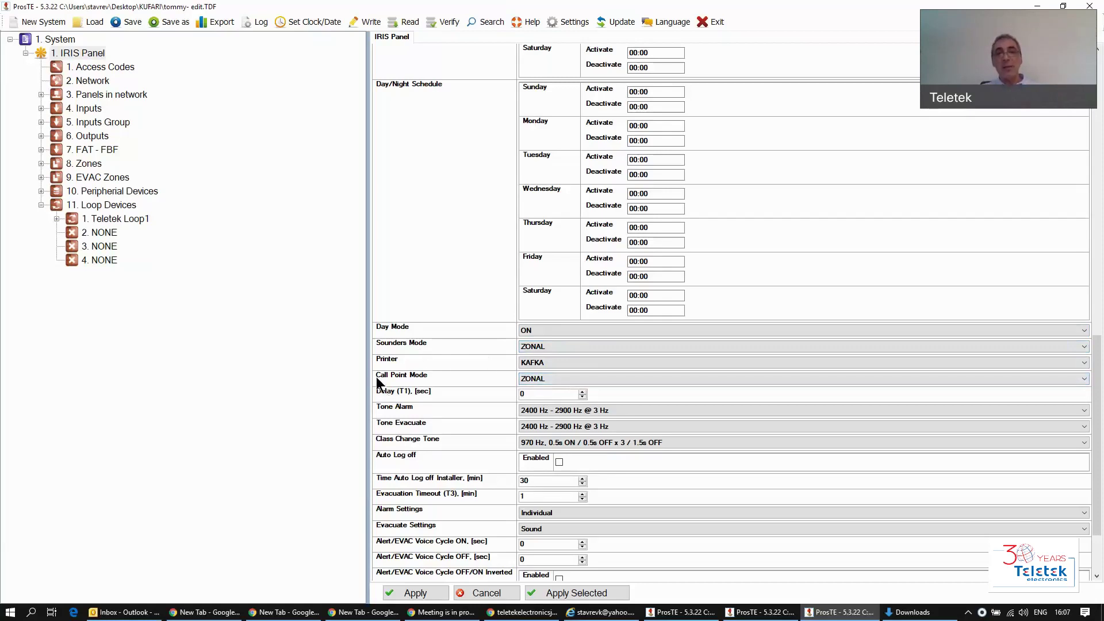
Try COMMON for the Sounders Mode and switch it back to ZONAL.
left_click(560, 344)
left_click(544, 357)
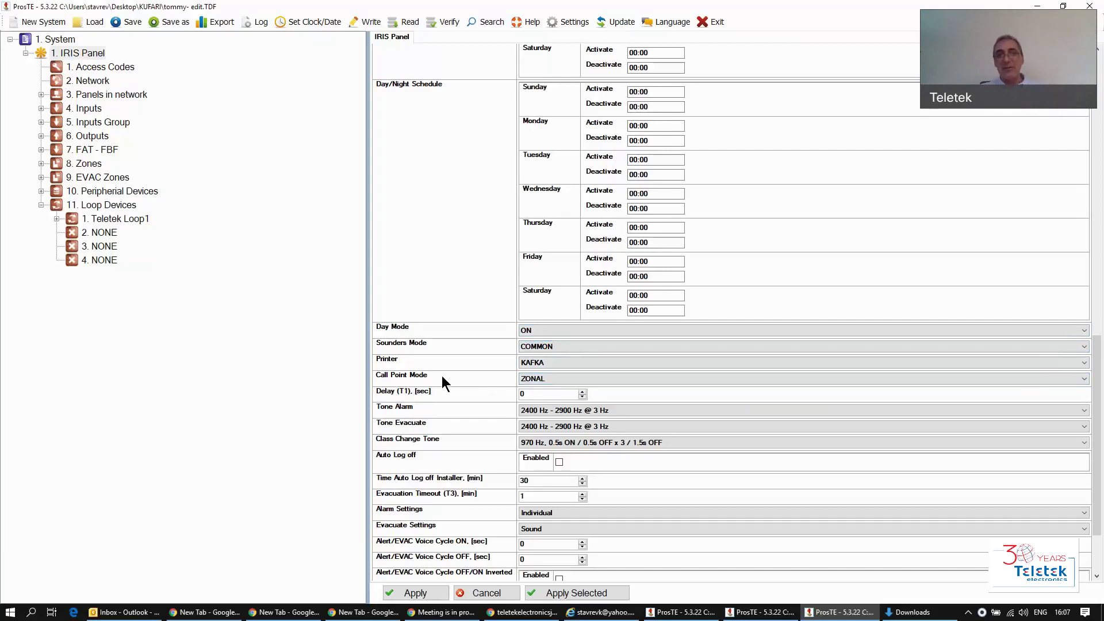
left_click(571, 347)
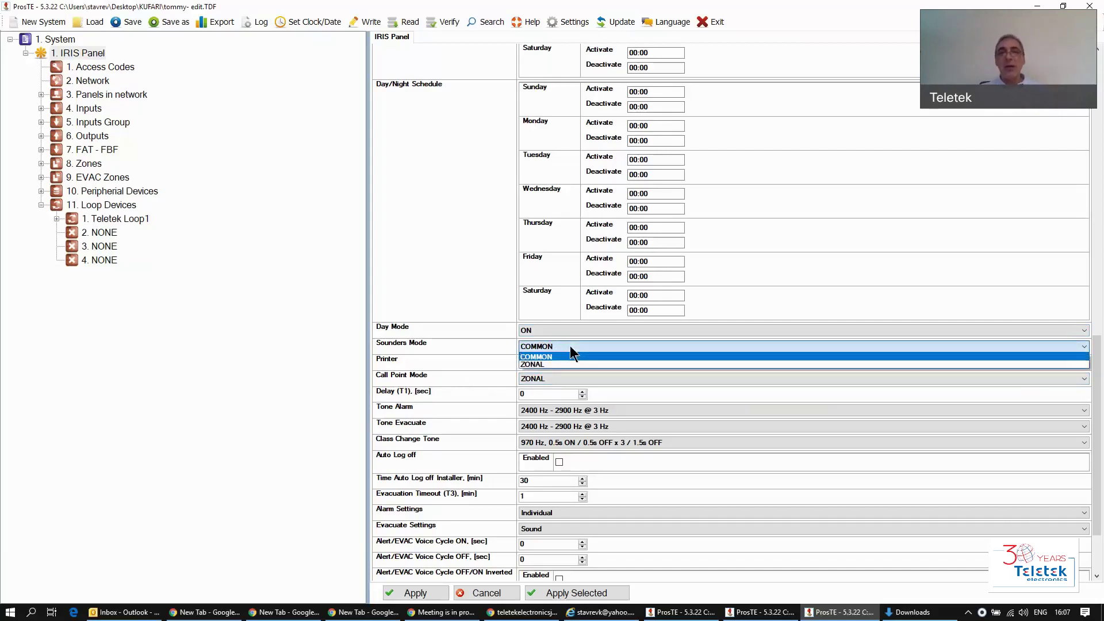
left_click(541, 362)
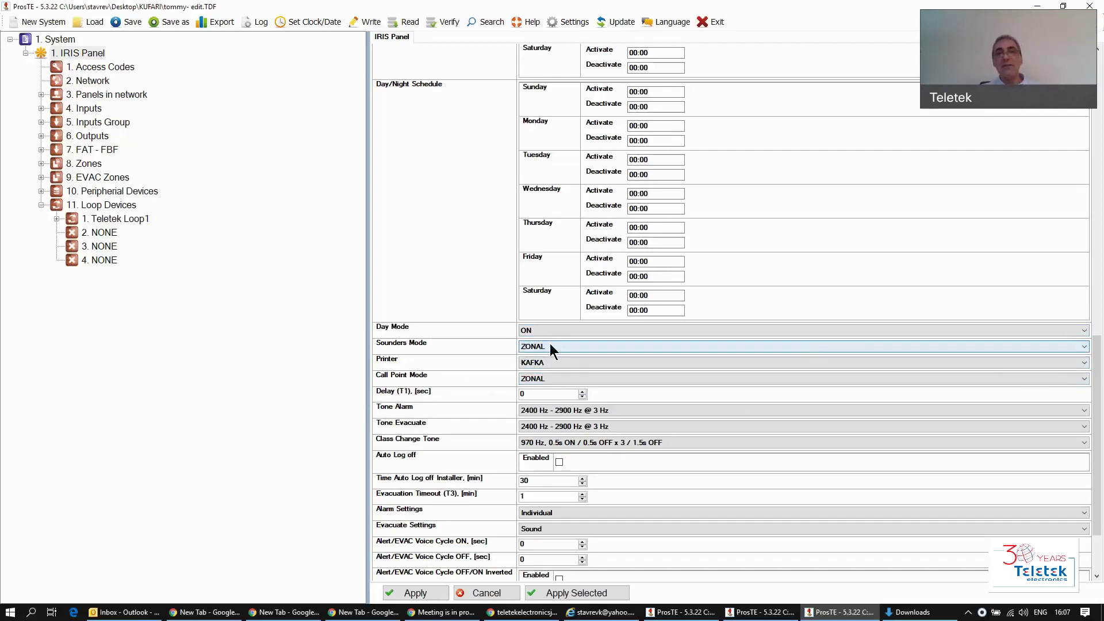
Try COMMON for the Call Point Mode and for the Sounders Mode.
left_click(551, 379)
left_click(538, 393)
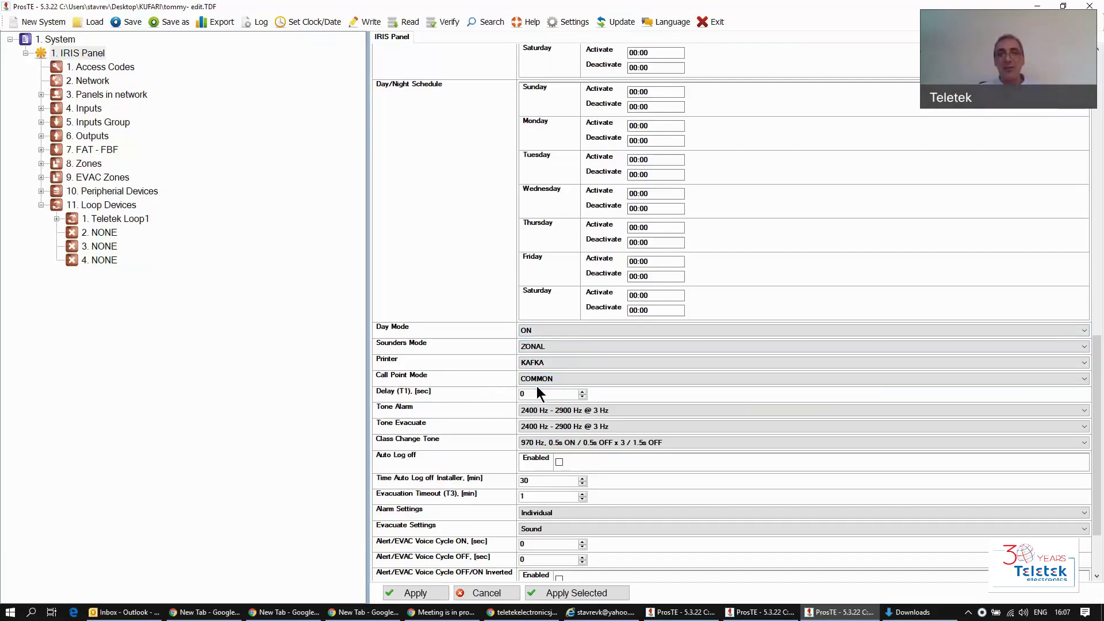
left_click(561, 345)
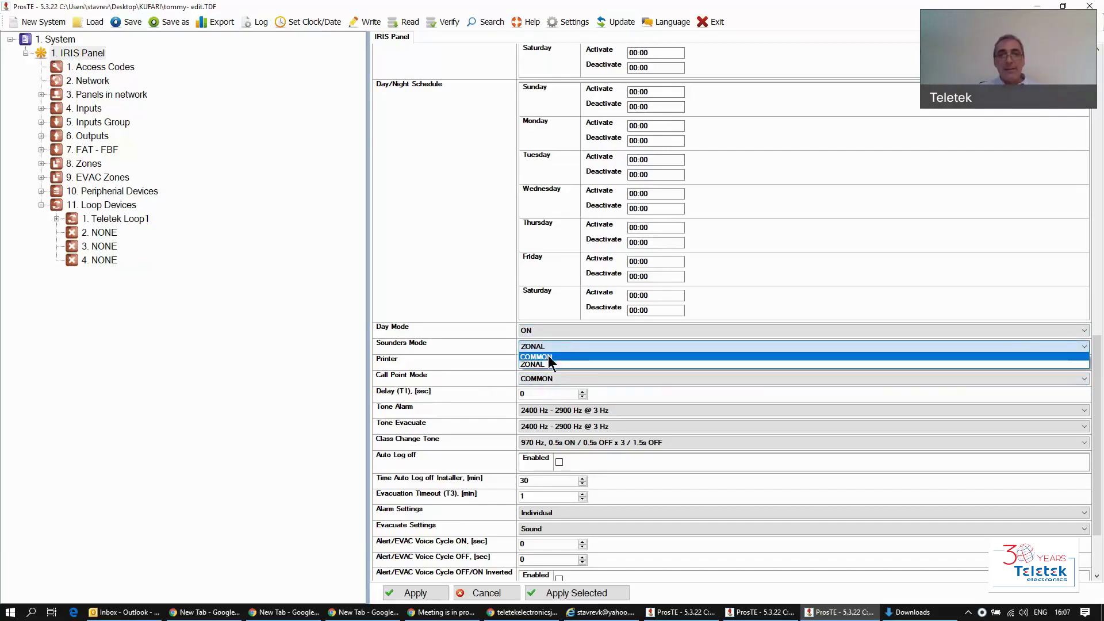
left_click(548, 356)
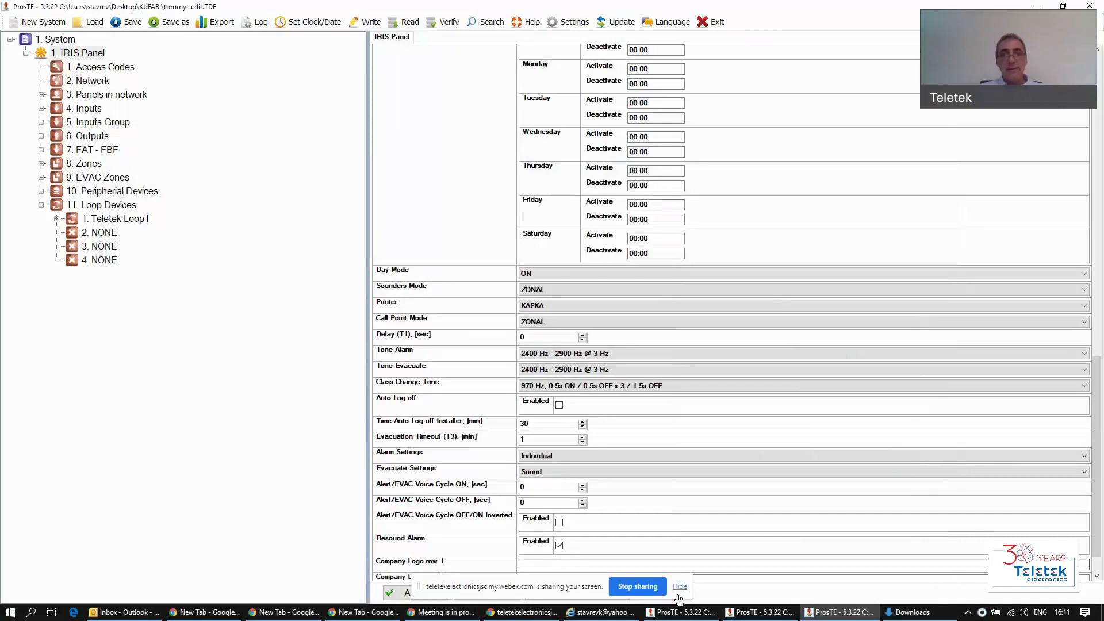
Hide the screen-sharing notice and review the tones offered for Tone Alarm and Class Change Tone.
left_click(679, 592)
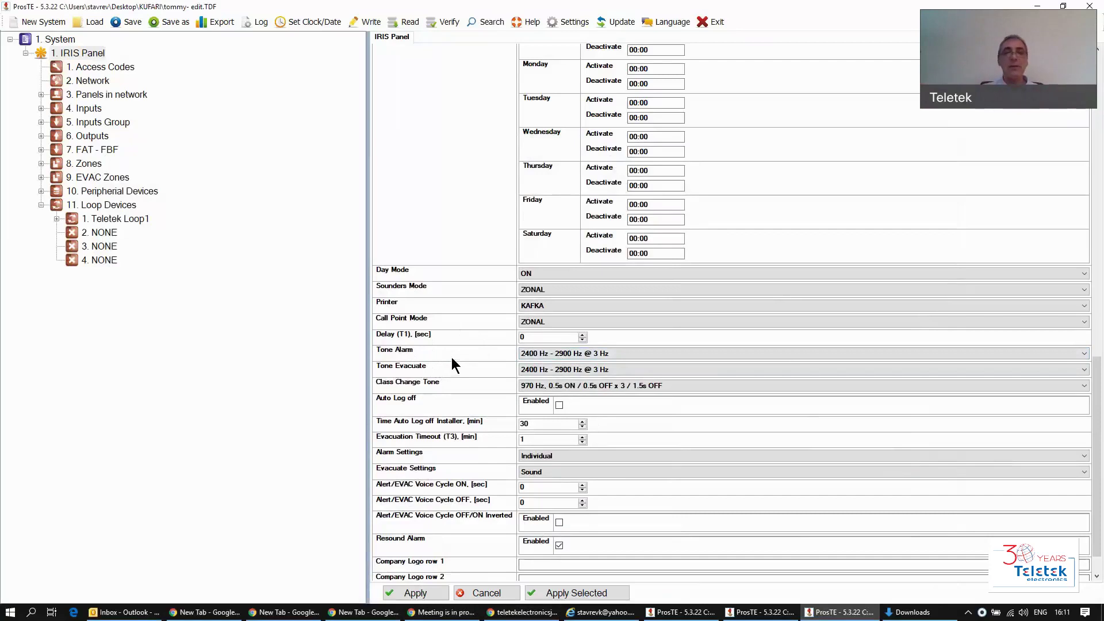
left_click(704, 353)
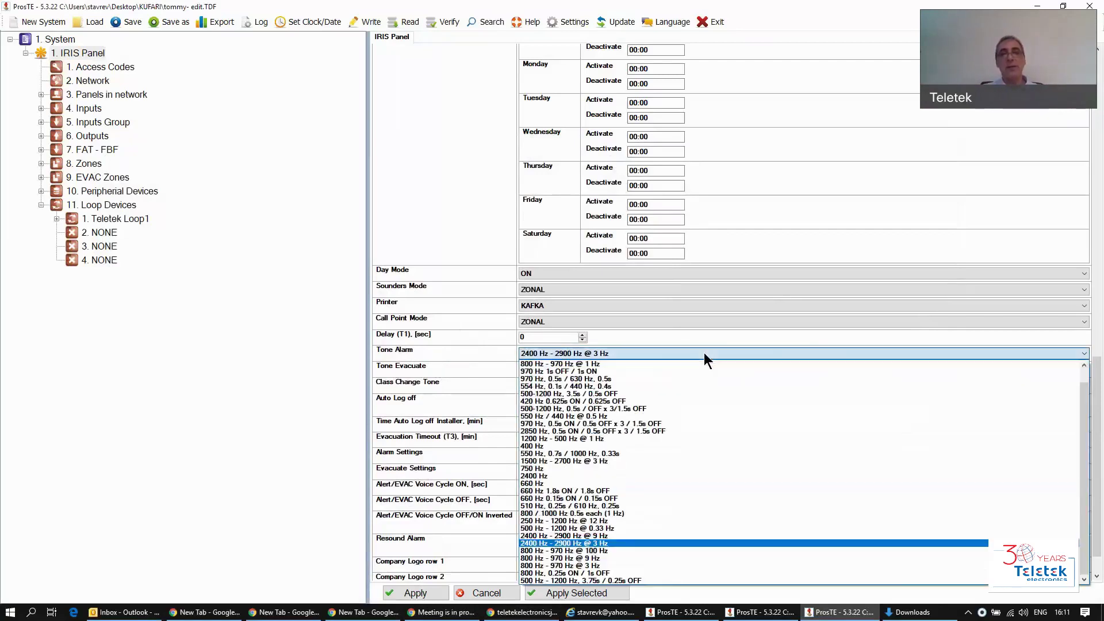
left_click(704, 354)
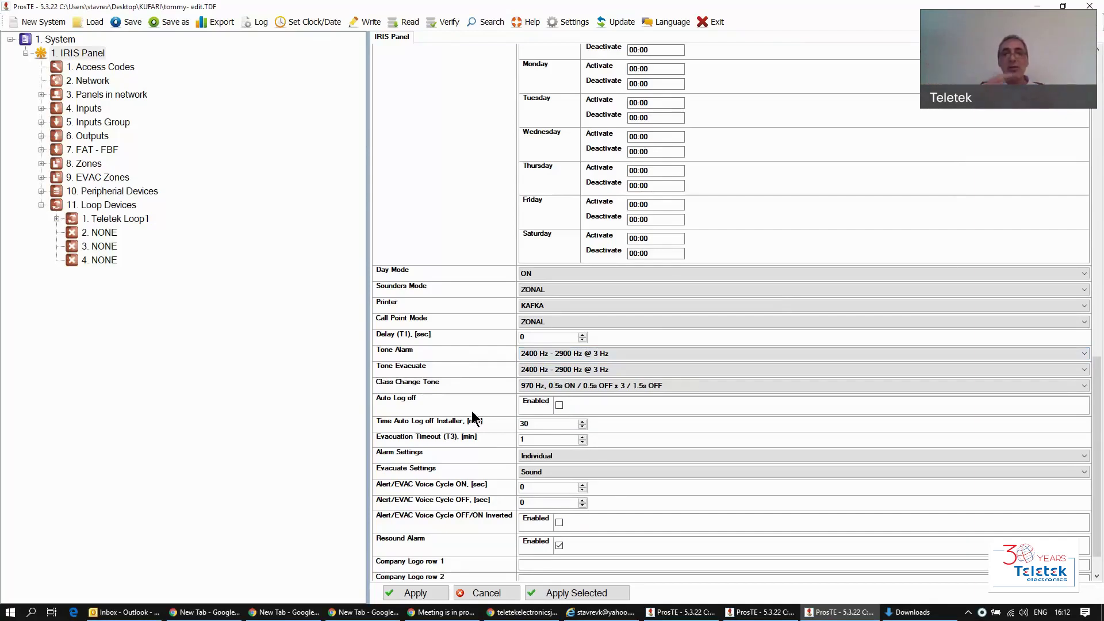
left_click(710, 387)
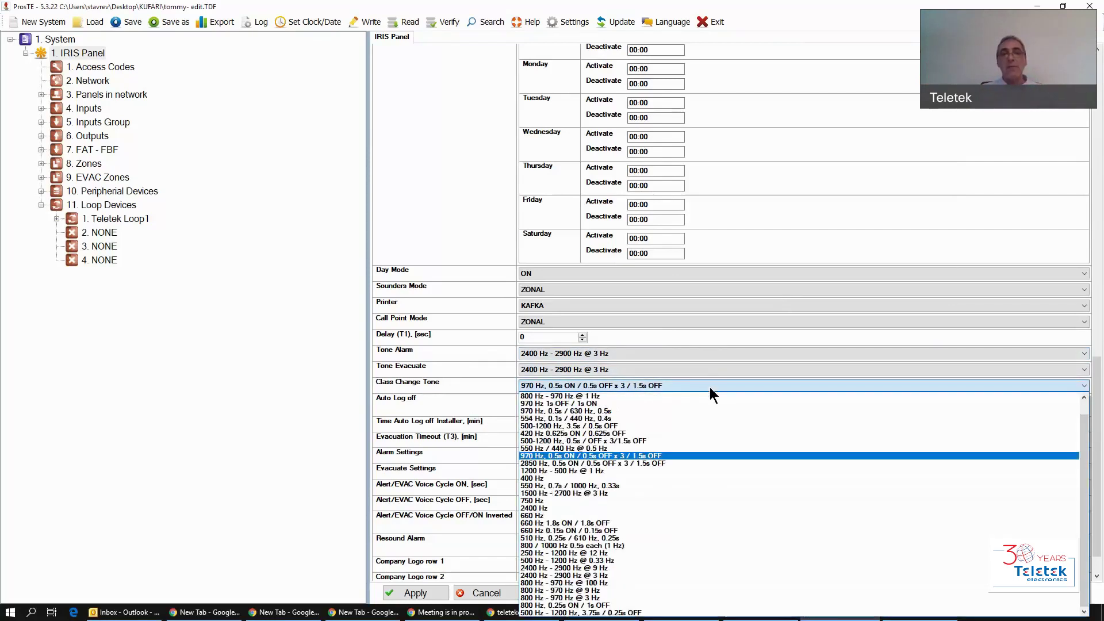
left_click(710, 388)
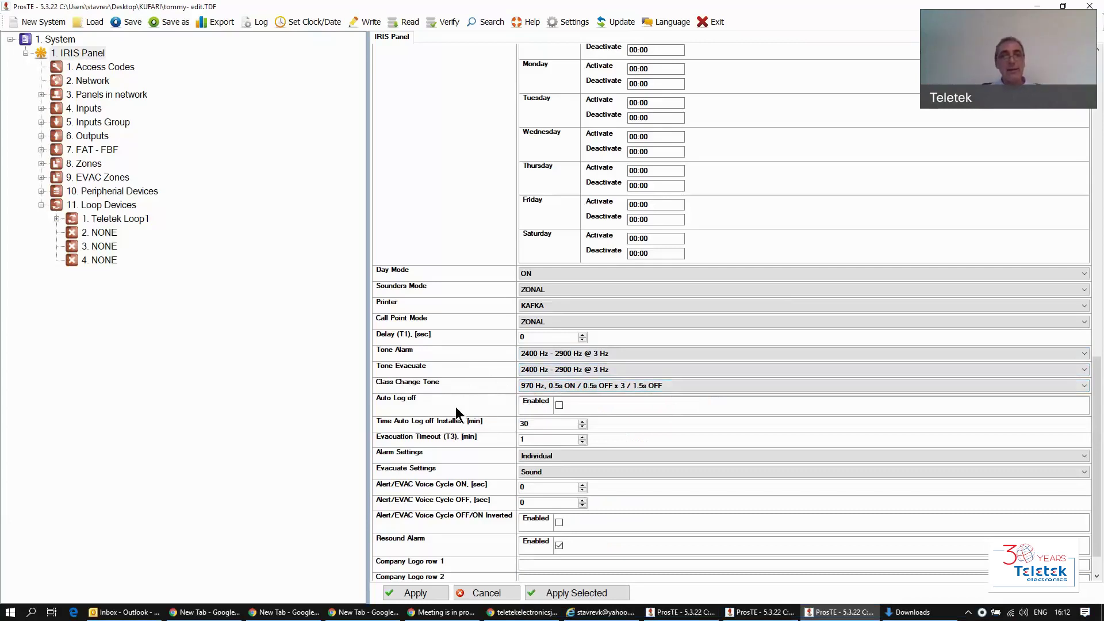
Enable Auto Log off for the panel and select the Time Auto Log off Installer value.
left_click(559, 405)
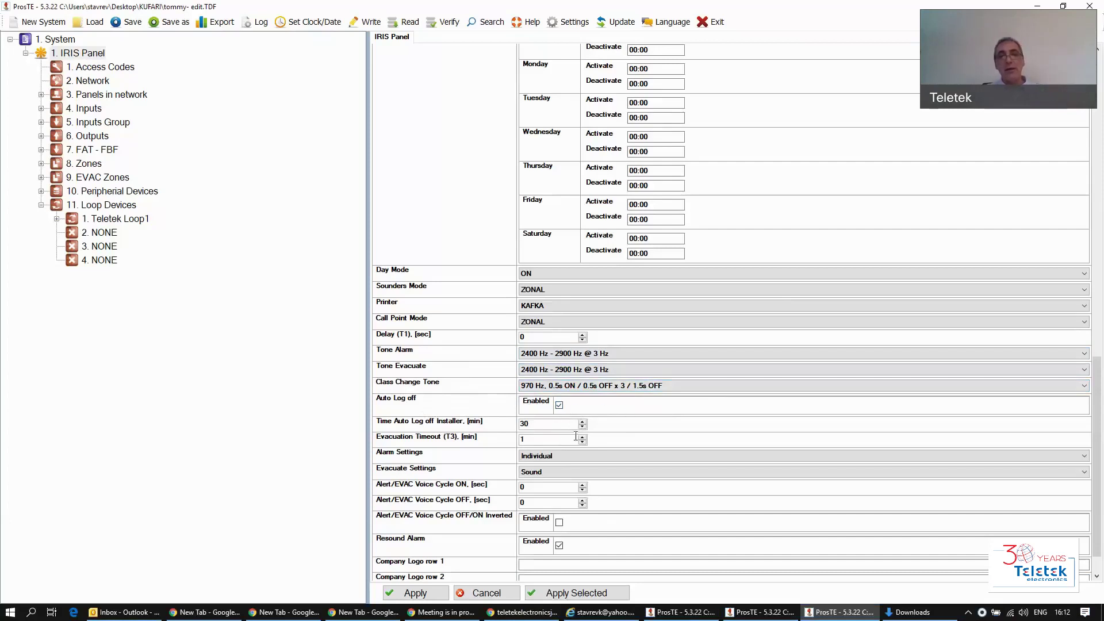
double_click(536, 424)
left_click(536, 424)
left_click_drag(537, 424, 515, 424)
left_click(547, 426)
Choose Individual for the Alarm Settings and Sound / Strobe for the Evacuate Settings.
left_click(592, 452)
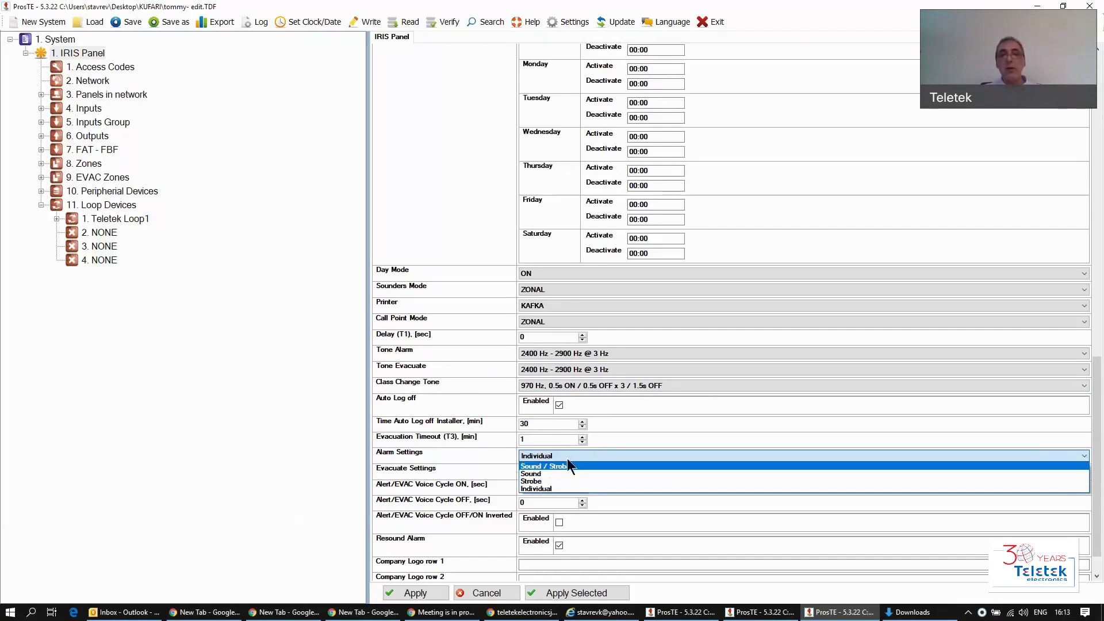
left_click(541, 488)
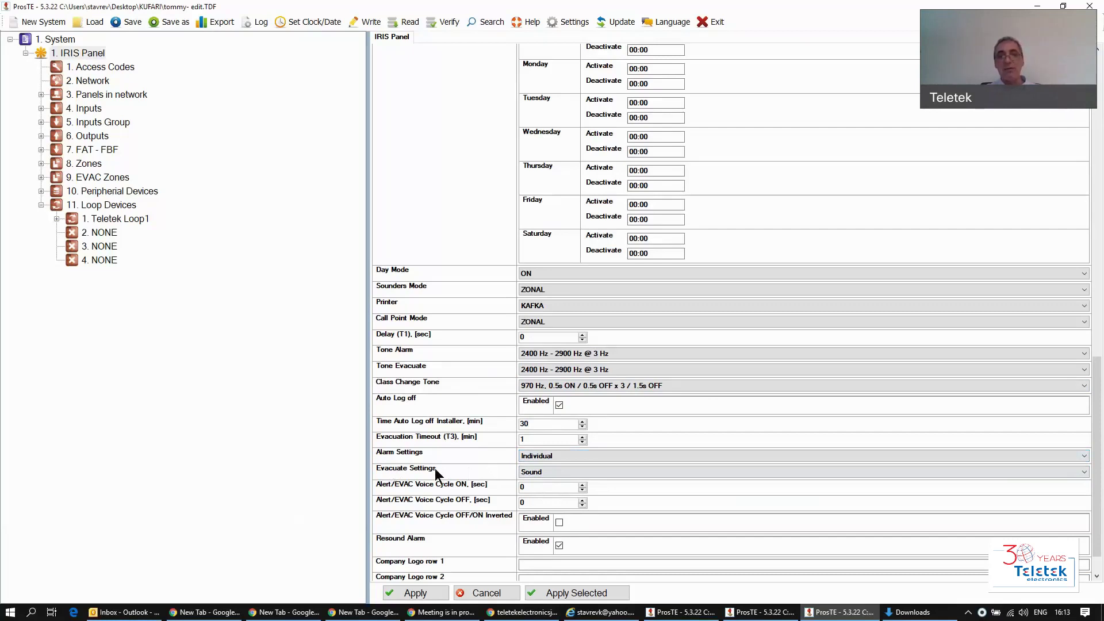
left_click(556, 469)
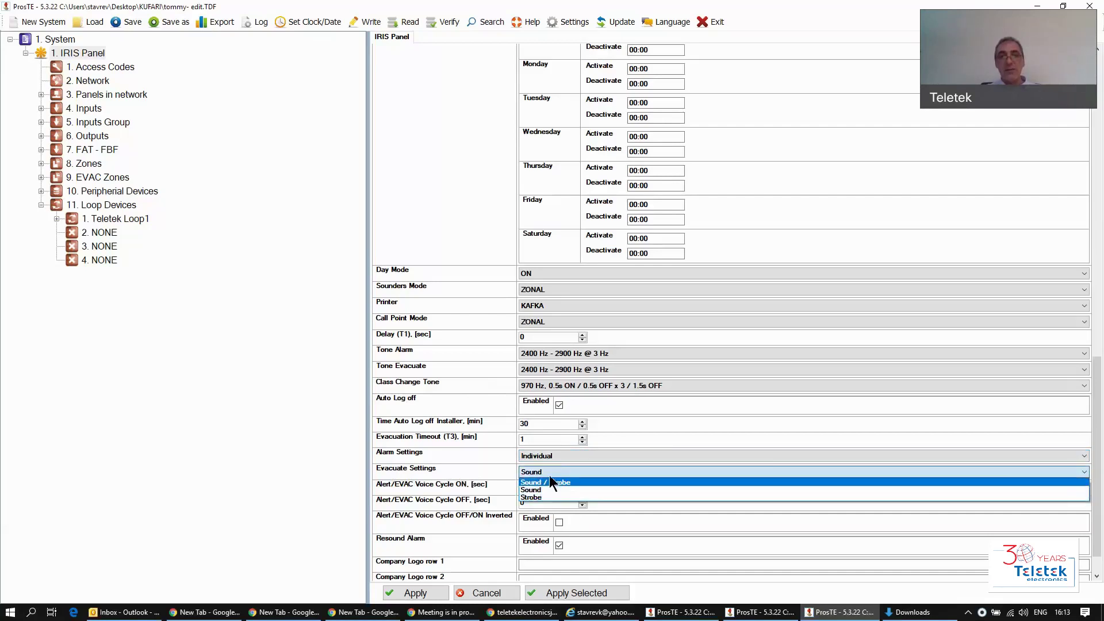
left_click(550, 482)
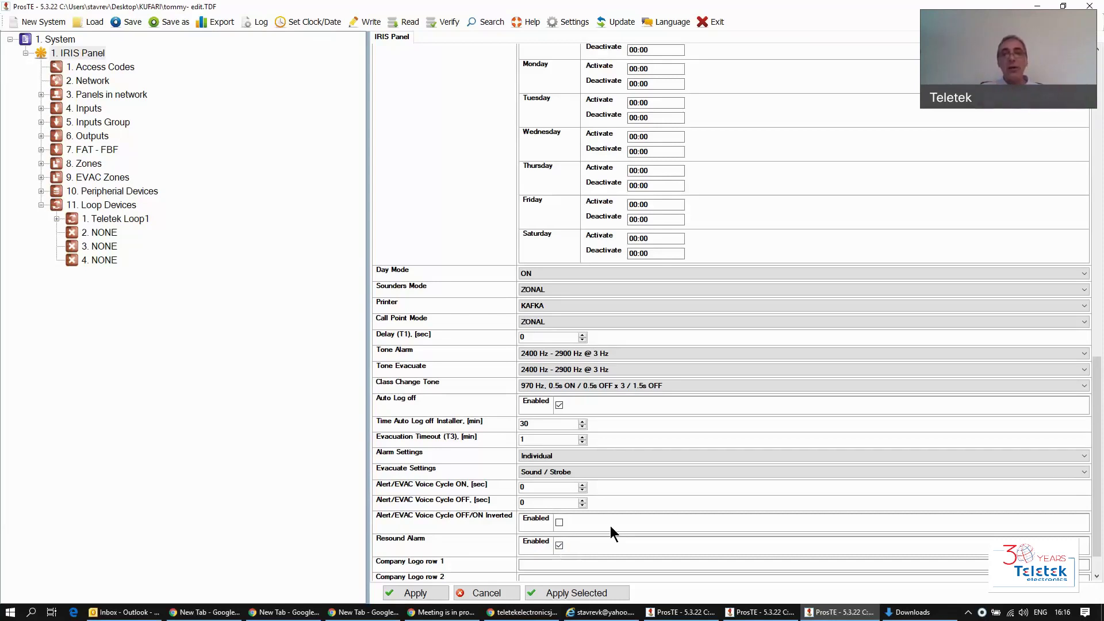
Open the Inputs section of the IRIS Panel, applying the changed panel settings first.
scroll(599, 530, "down", 1)
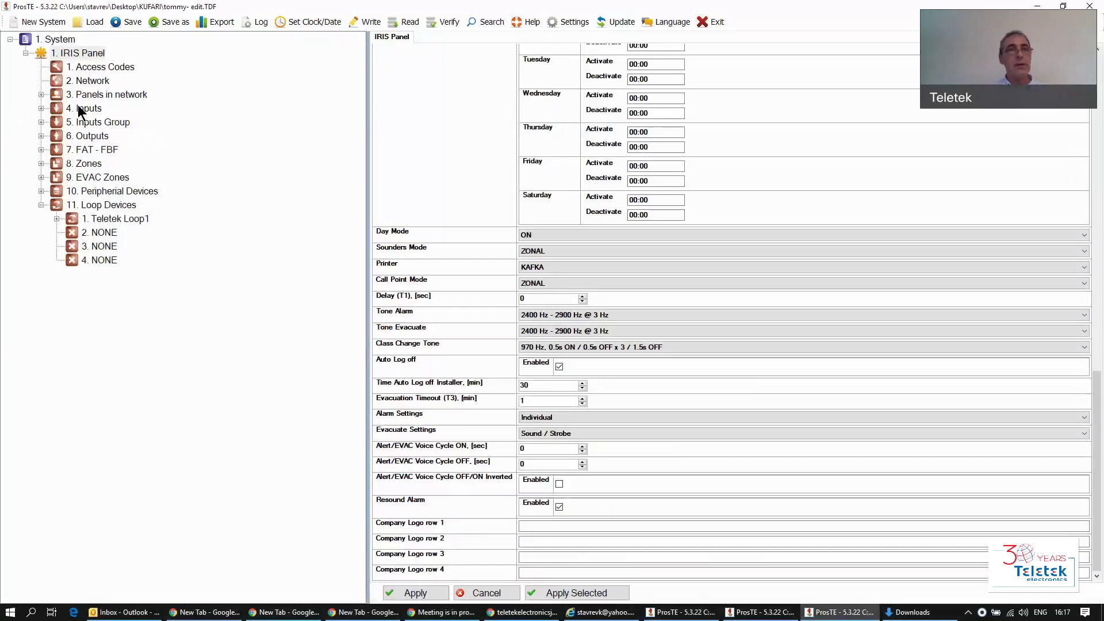
left_click(81, 110)
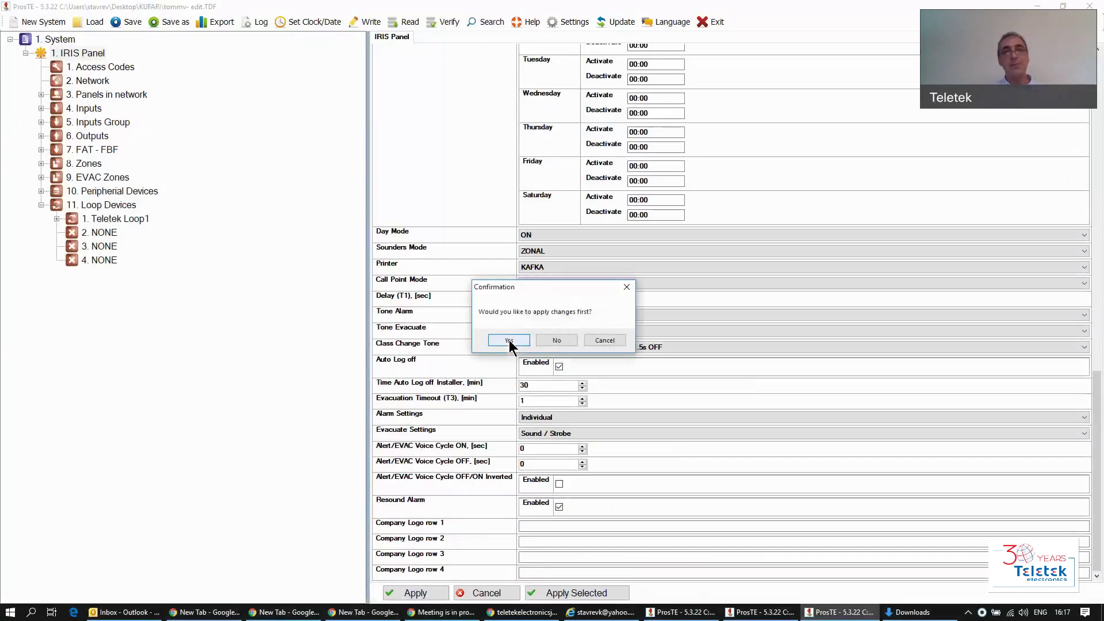
left_click(509, 340)
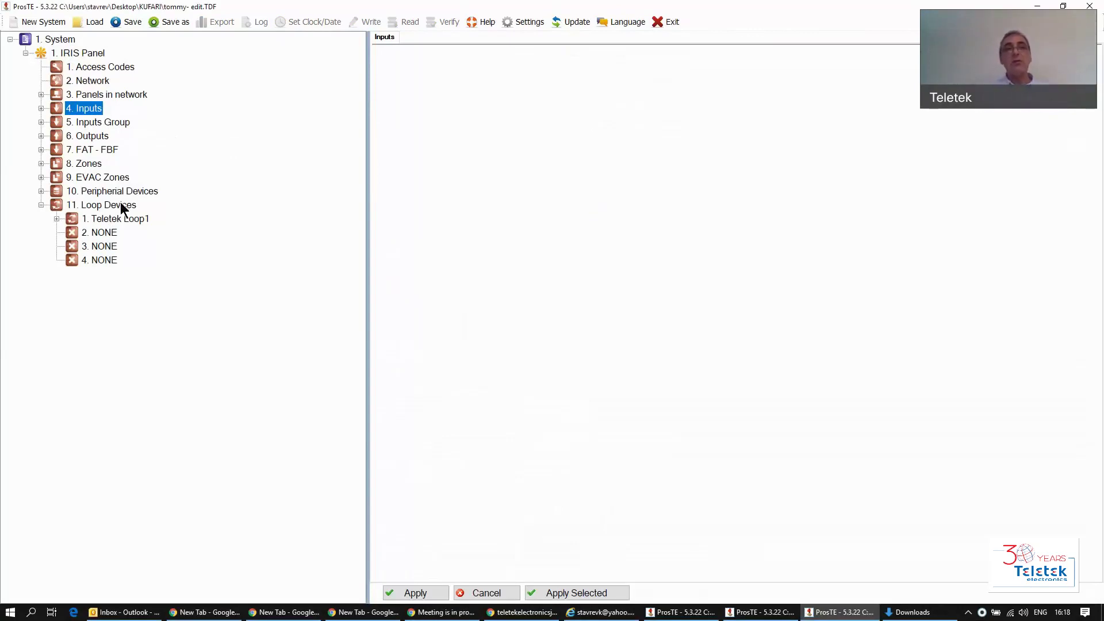
Open the SensoIRIS MIO22 module on Teletek Loop1 and review the type options for its Channel 1.
double_click(129, 219)
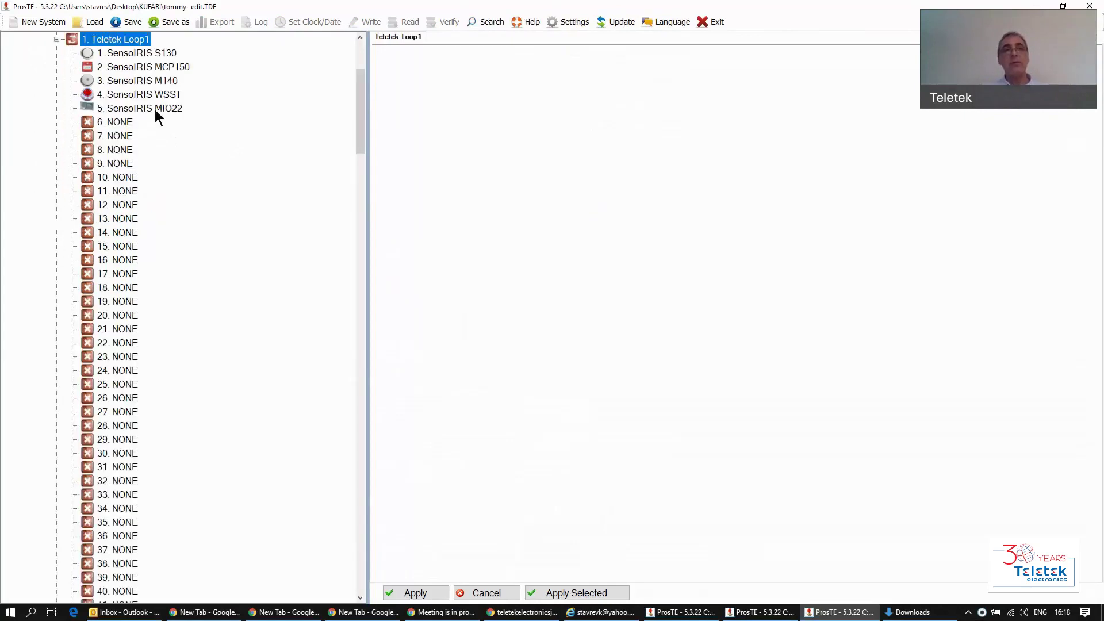
left_click(155, 109)
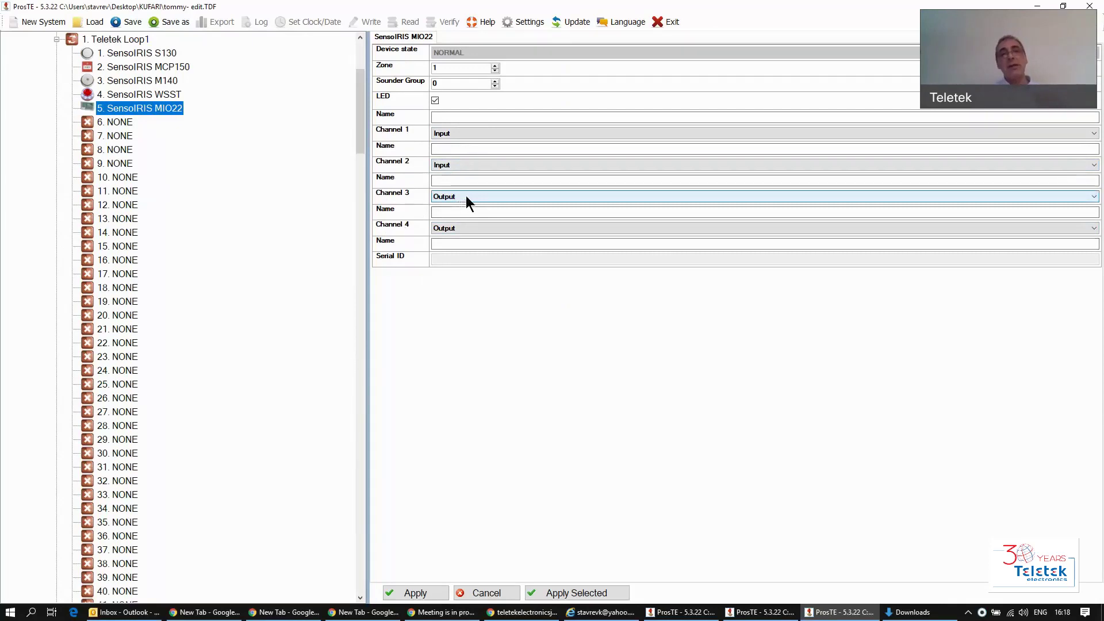
left_click(470, 132)
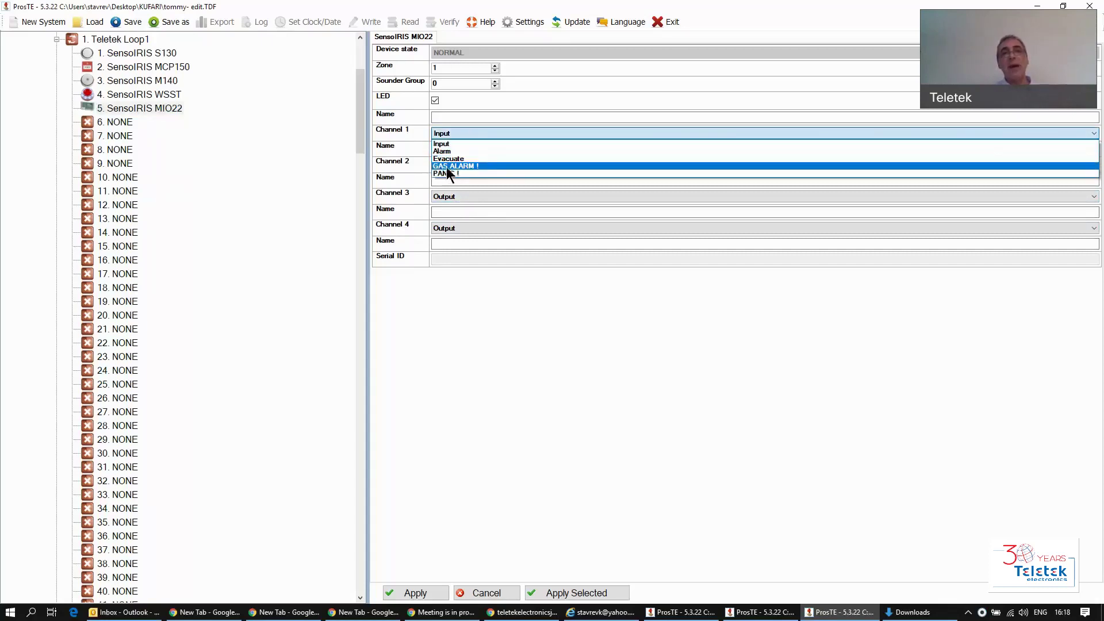
left_click(470, 136)
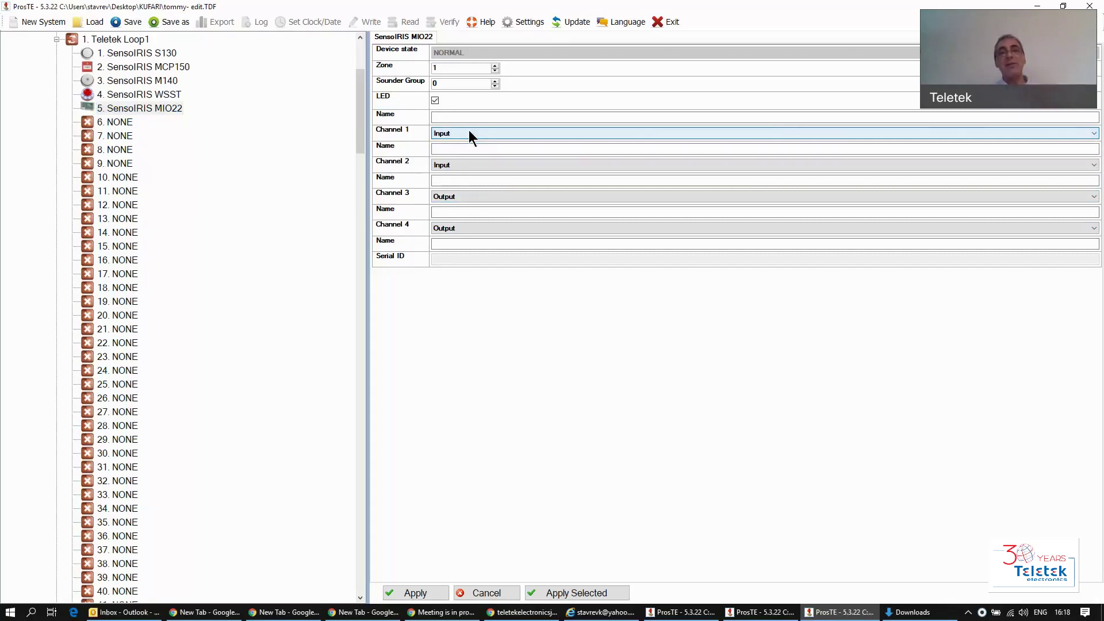
left_click(469, 133)
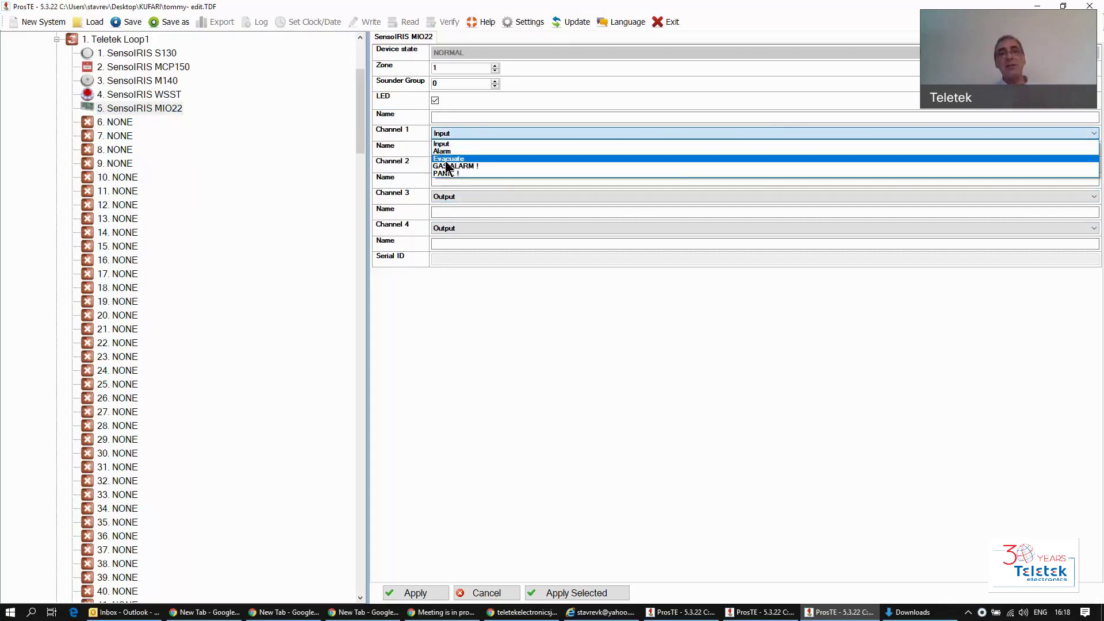
left_click(462, 132)
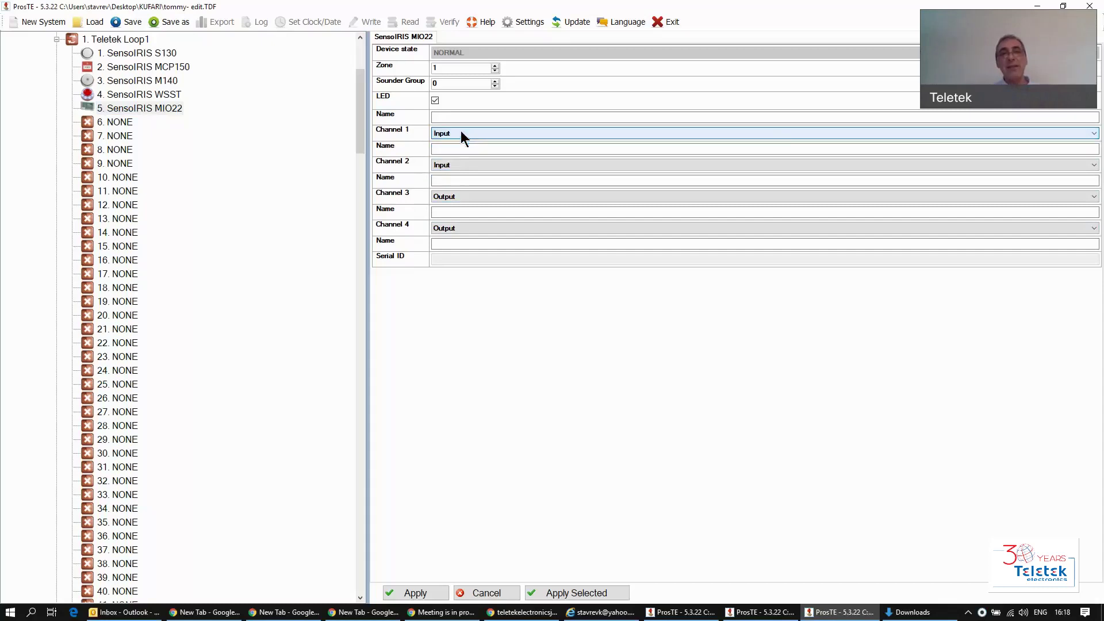
Review the type options available for Channel 3 of the SensoIRIS MIO22 module.
left_click(469, 196)
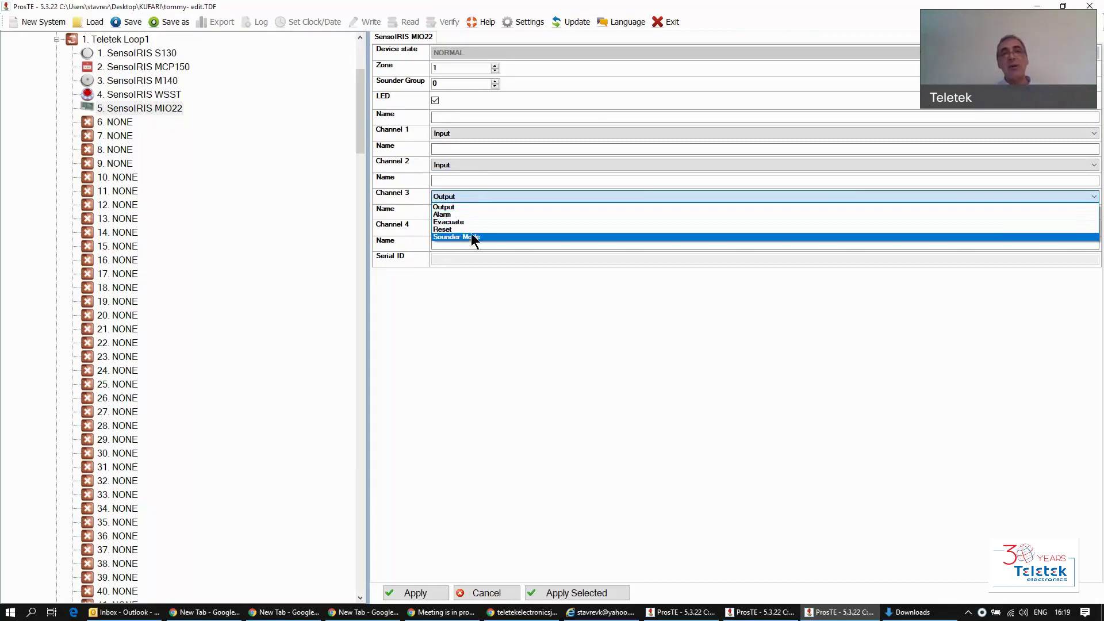
left_click(473, 197)
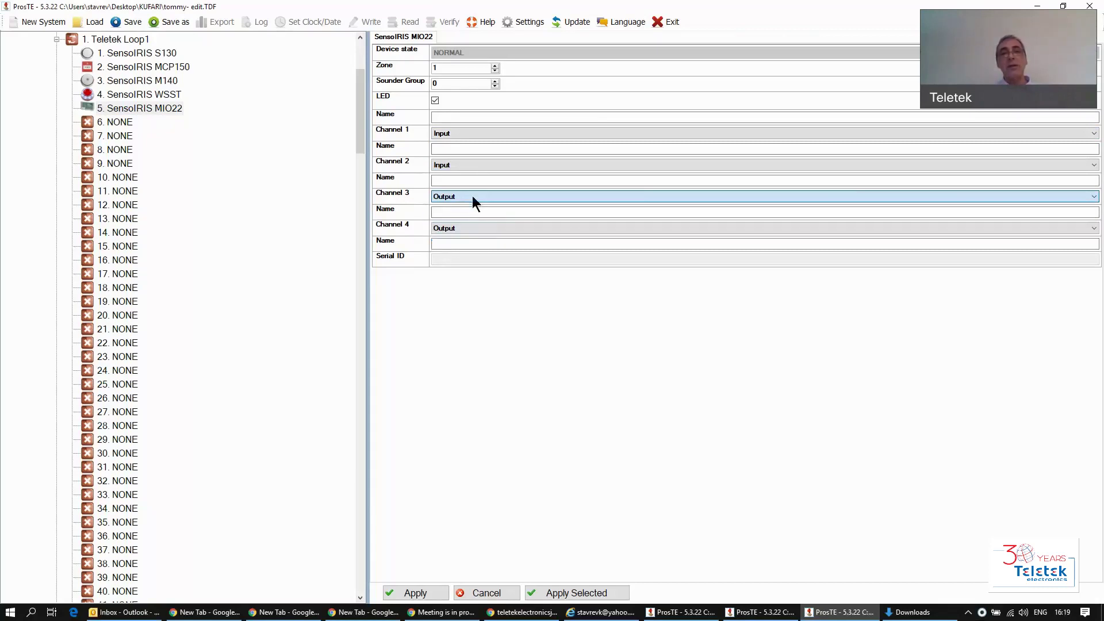
left_click(473, 196)
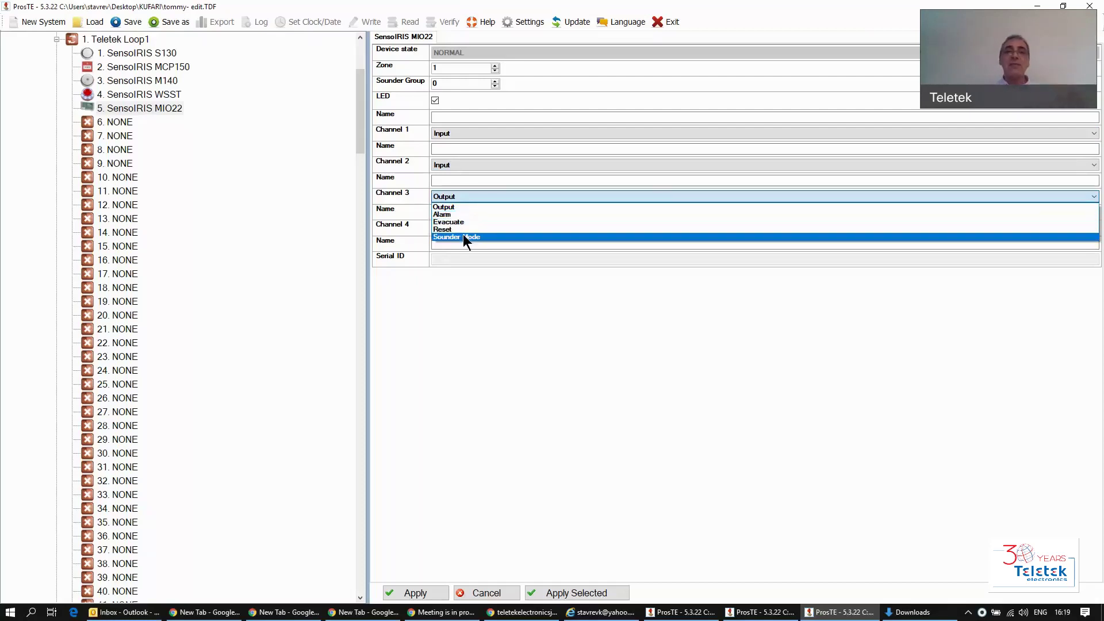
left_click(486, 203)
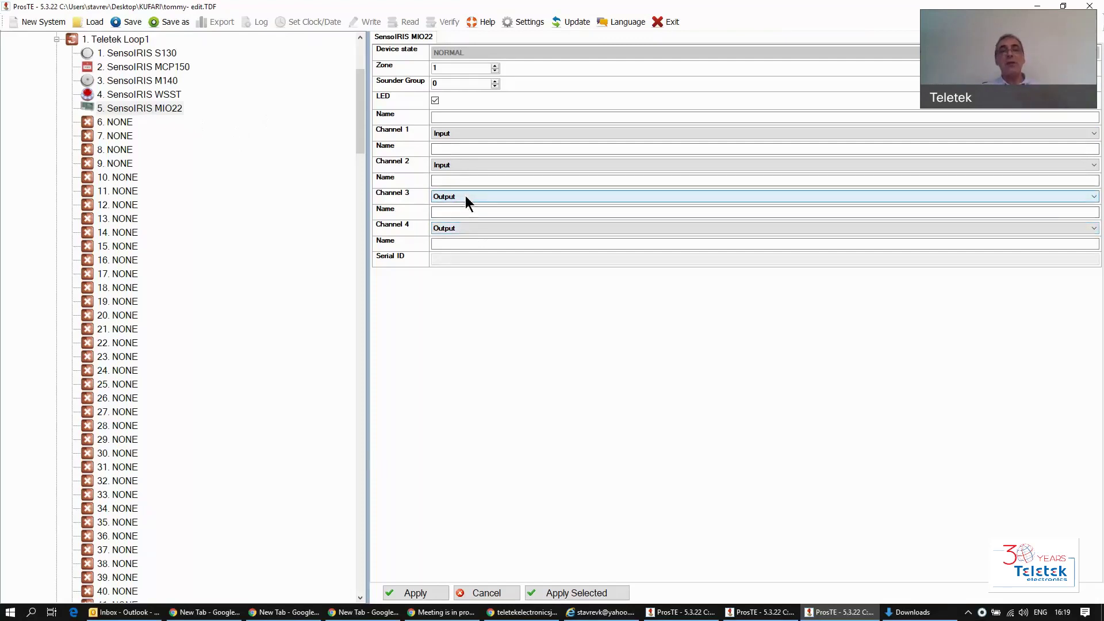
Expand the IRIS Panel's Inputs and set the input type of Input 1 to ACTION.
left_click(57, 40)
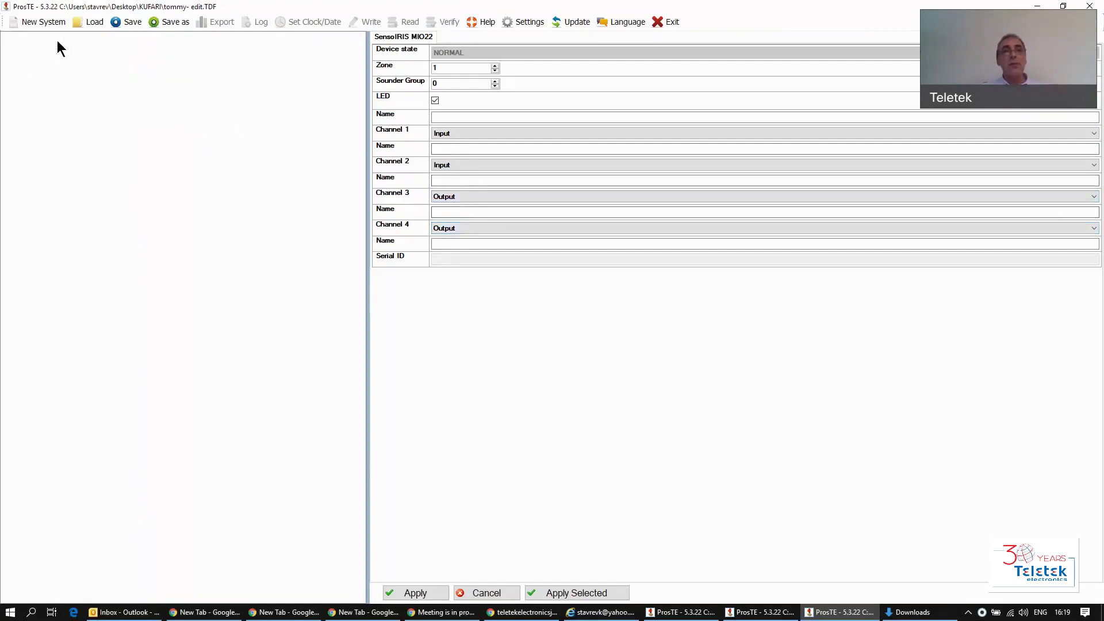
left_click(95, 109)
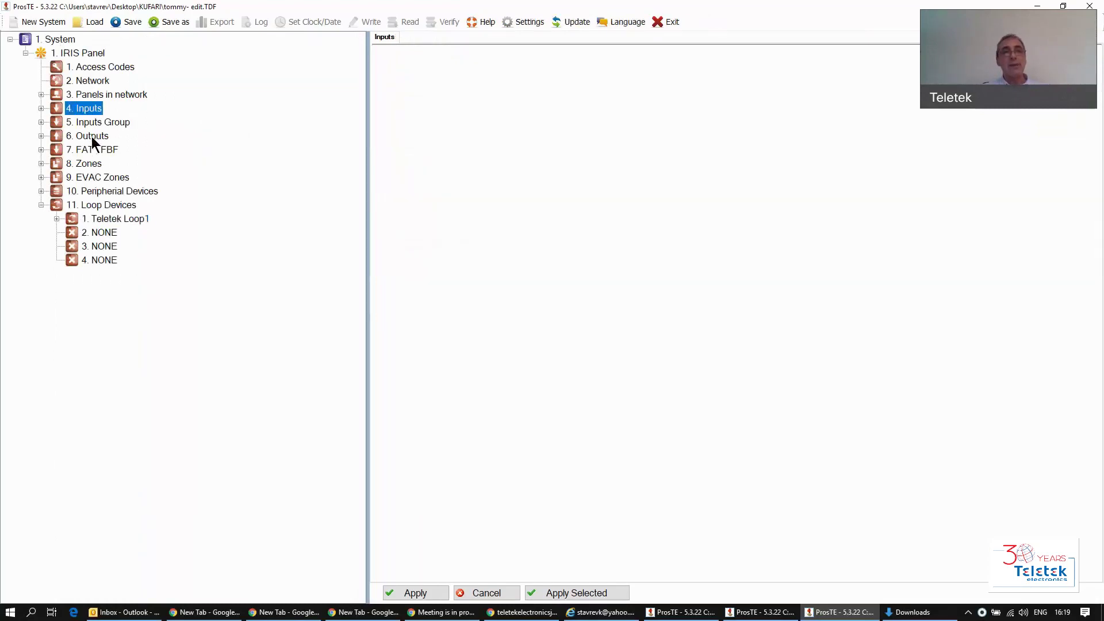
left_click(88, 108)
double_click(88, 108)
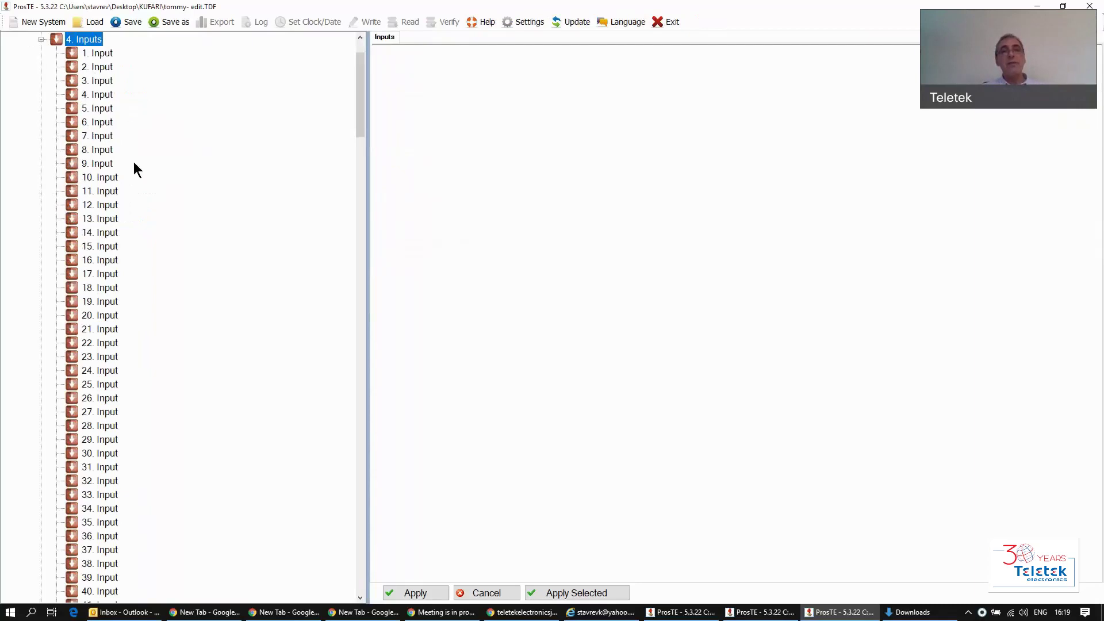
mouse_move(362, 104)
left_mouse_down()
mouse_move(344, 562)
mouse_move(356, 88)
left_mouse_up()
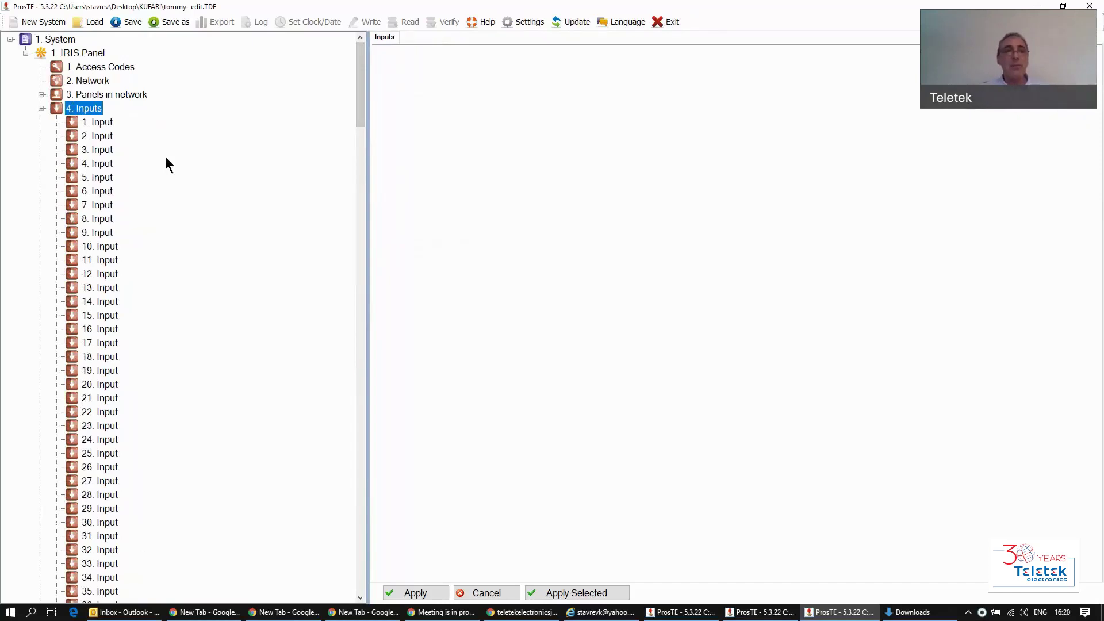
left_click(102, 124)
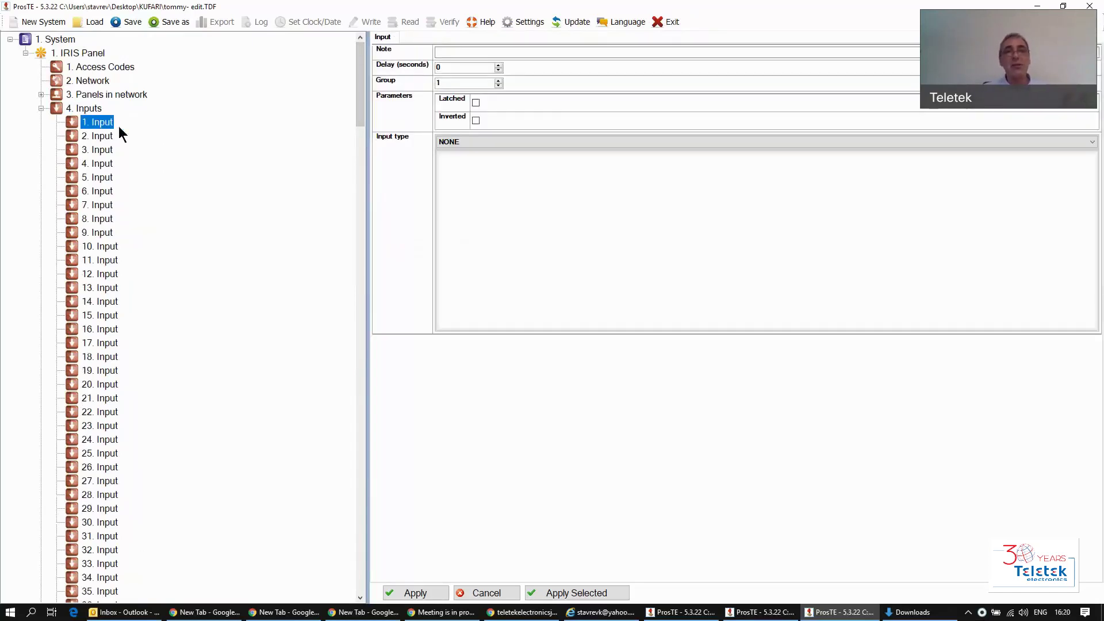
left_click(534, 142)
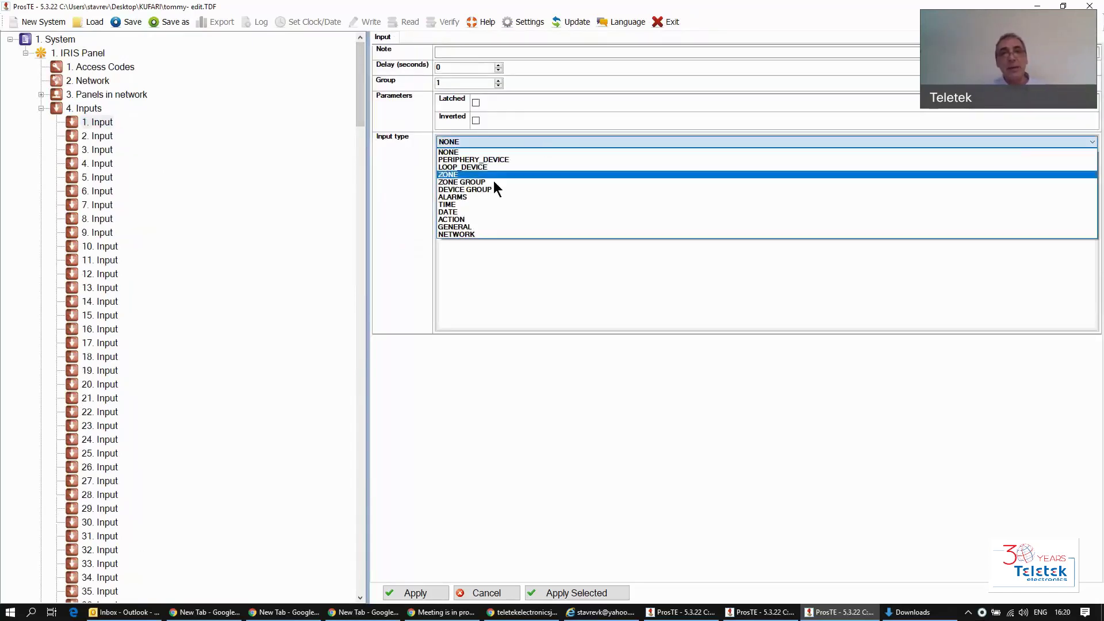
left_click(472, 219)
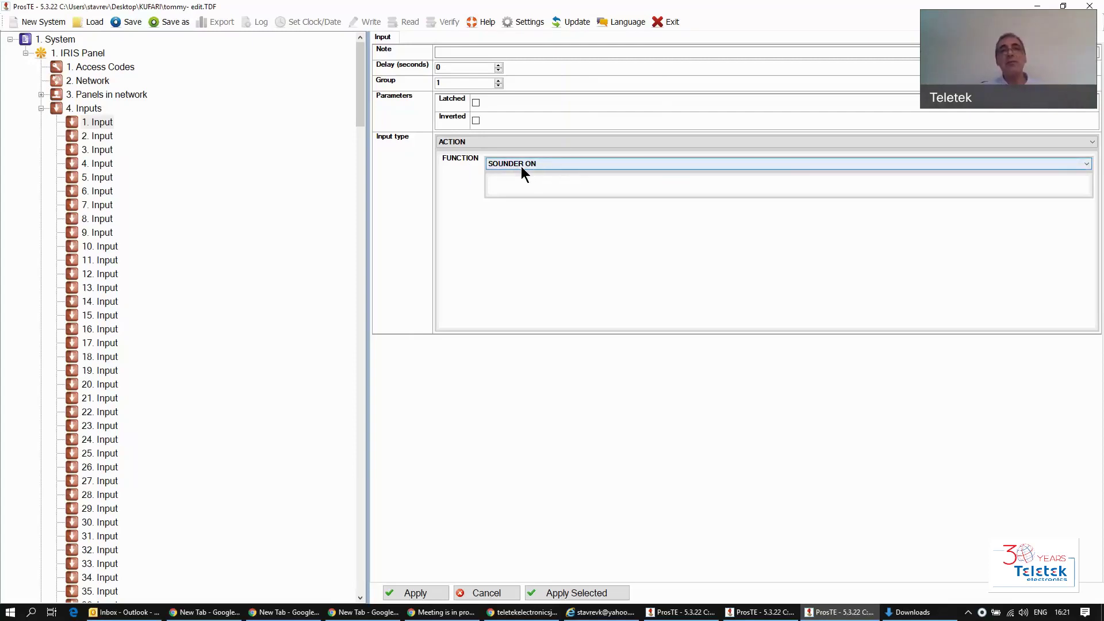
Try the ZONE and DEVICE GROUP types for Input 1 and return its type to ACTION.
left_click(565, 142)
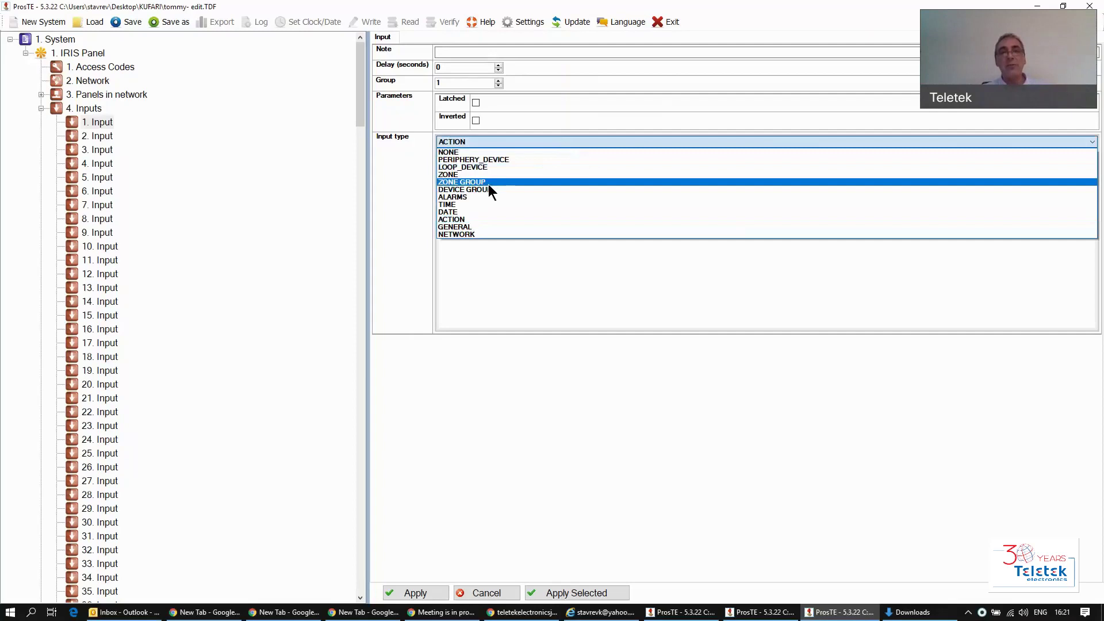
left_click(466, 175)
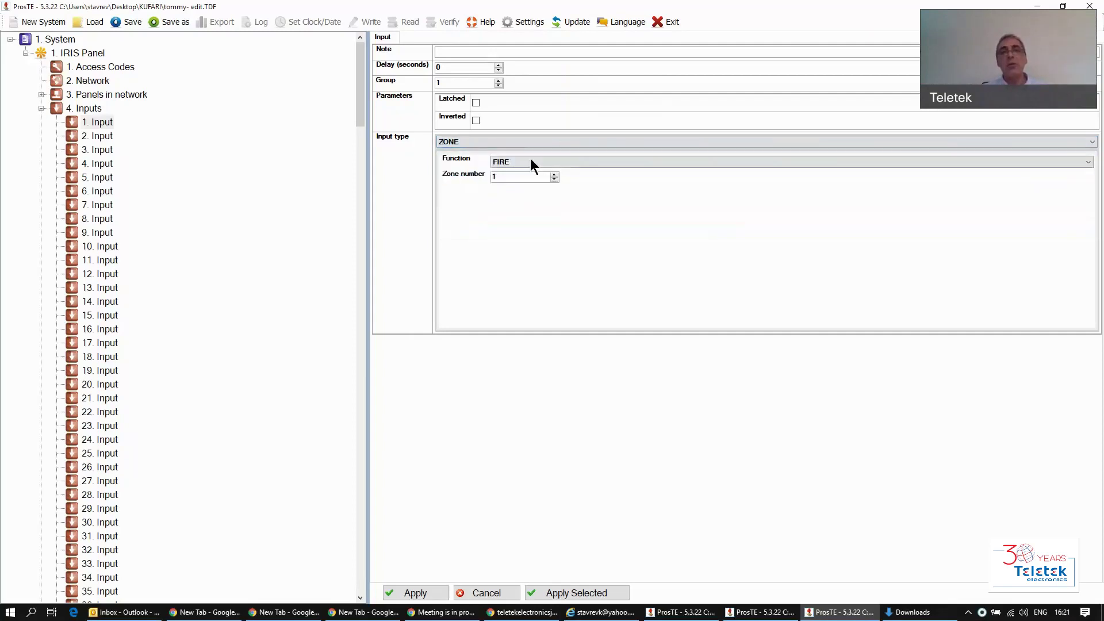
left_click(532, 141)
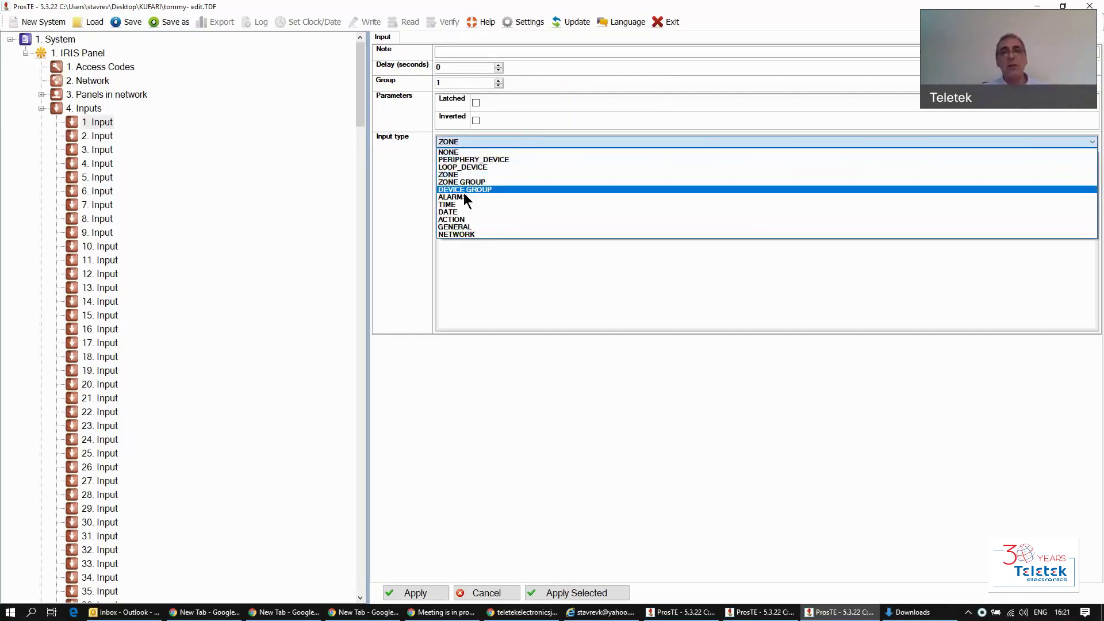
left_click(463, 190)
left_click(544, 141)
left_click(454, 219)
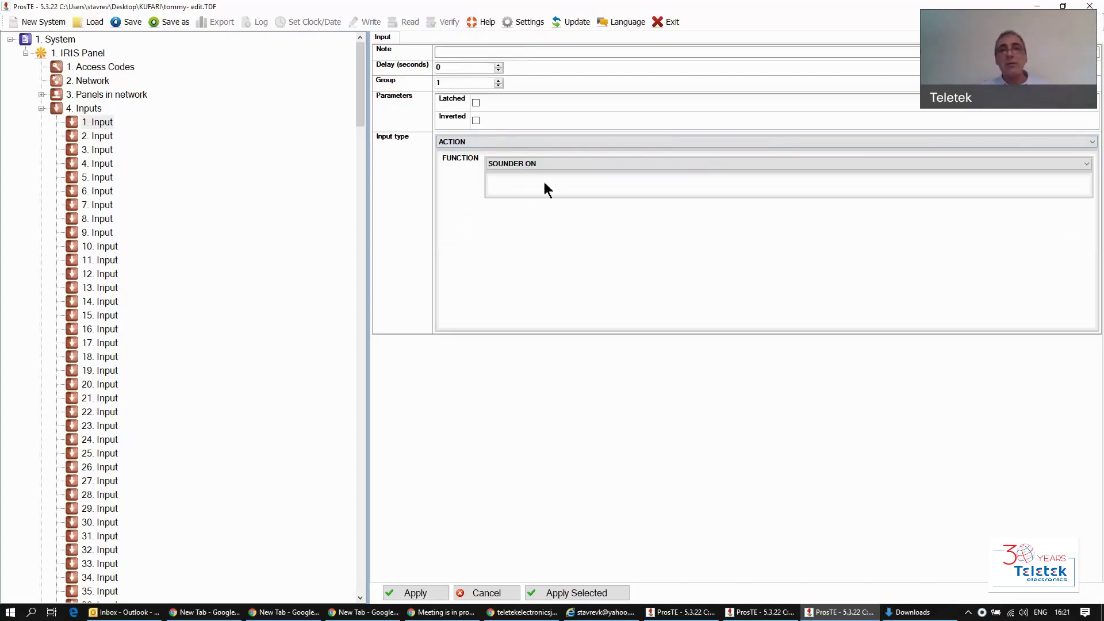
Enter the note "Sounders ON" for Input 1 and apply the changes.
left_click(473, 52)
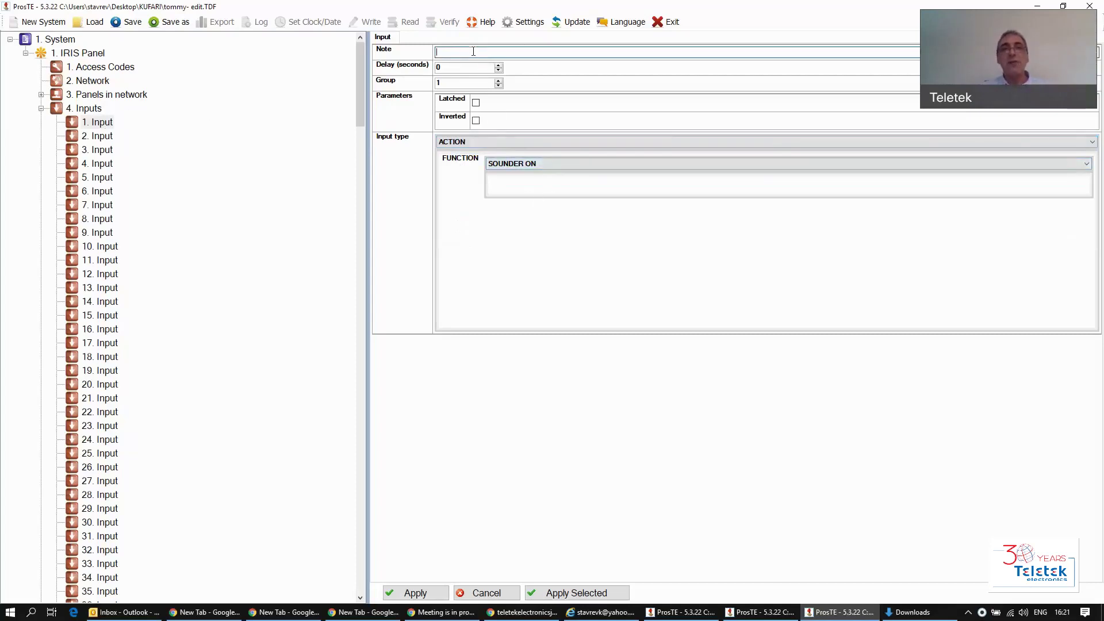
type("Sounders ON")
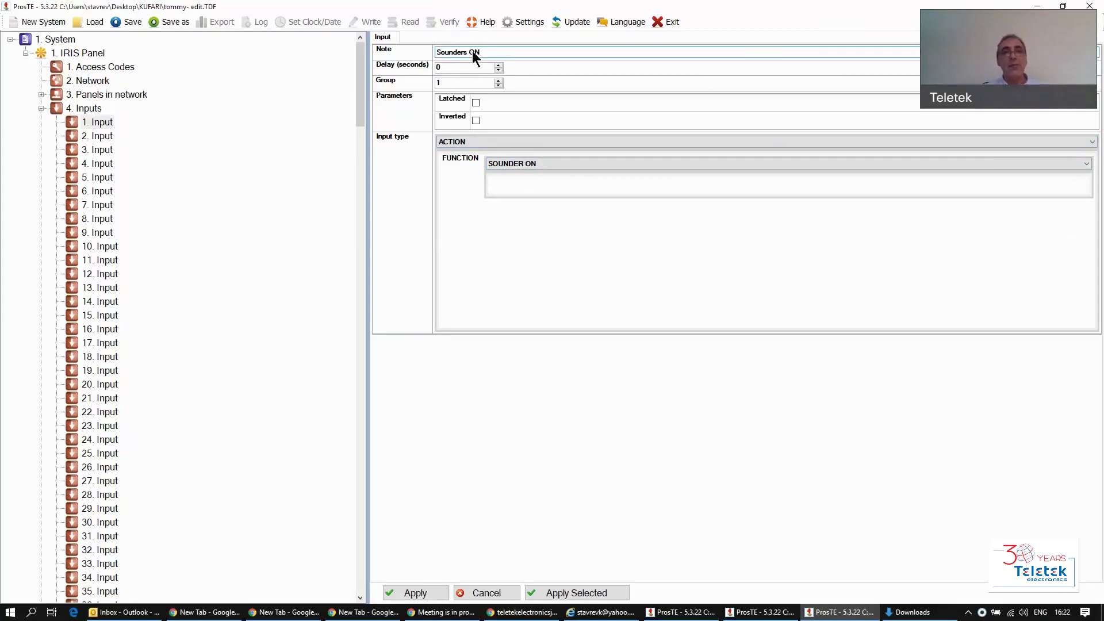
left_click(413, 593)
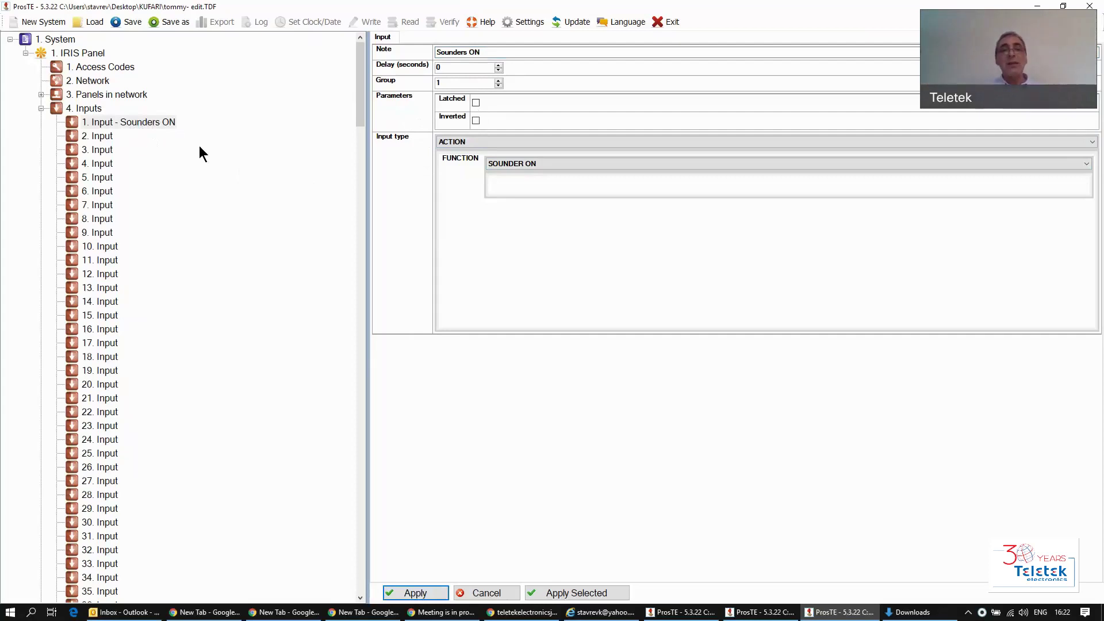
Check the devices listed under Teletek Loop1, collapsing the Inputs first and the loop when done.
left_click(40, 108)
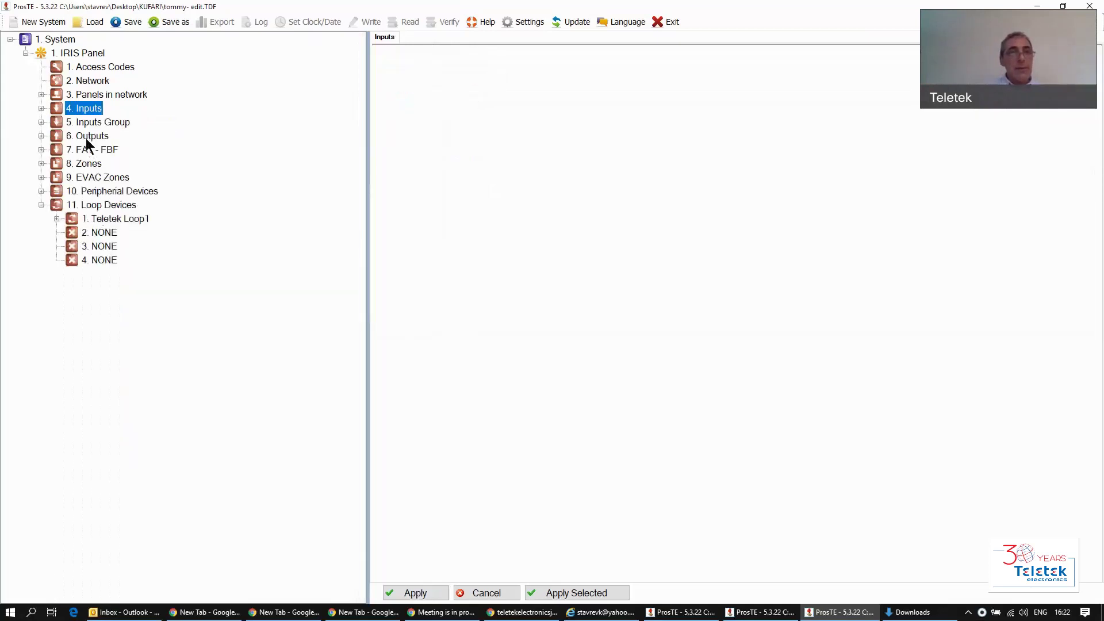
left_click(98, 219)
double_click(97, 219)
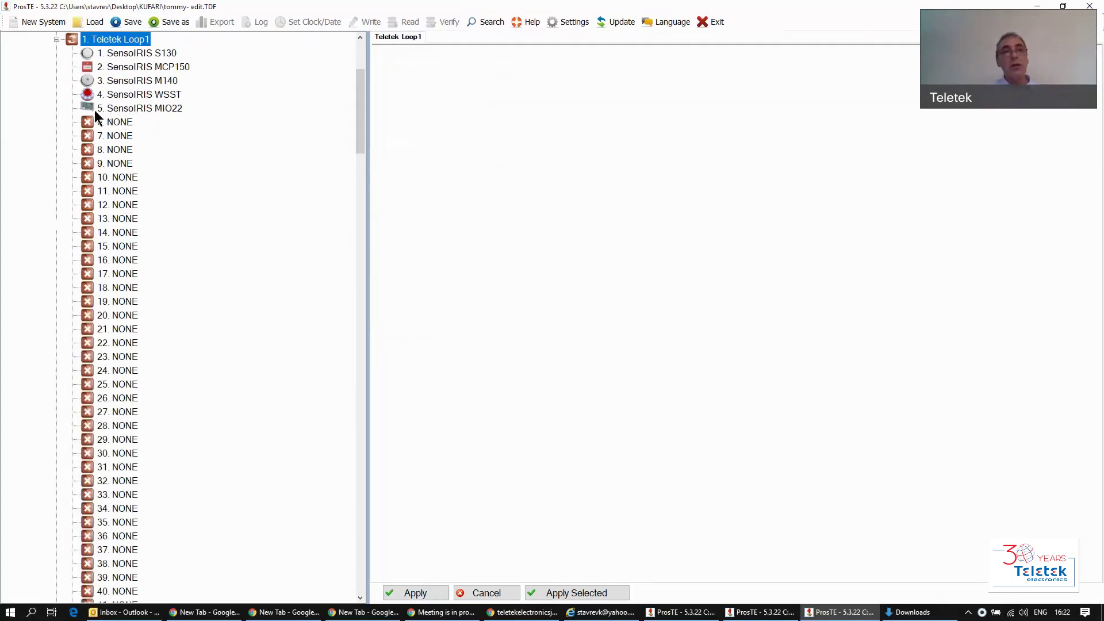
left_click(56, 39)
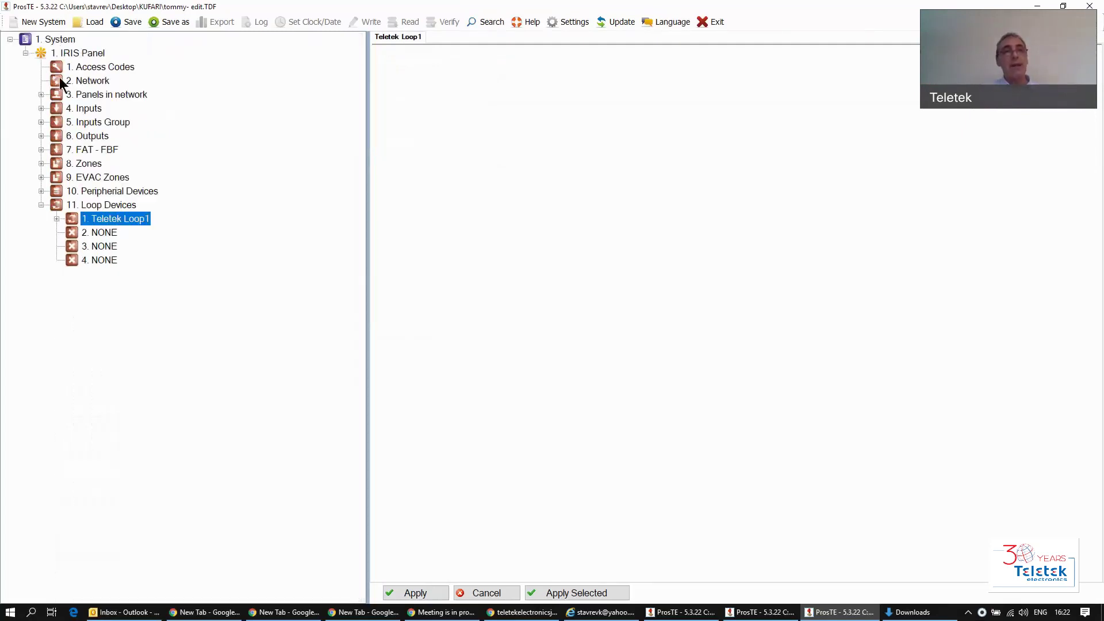
Open Output 1 in the panel's Outputs, enter the note "MIO ADdress5 ch 3" and apply it.
double_click(83, 137)
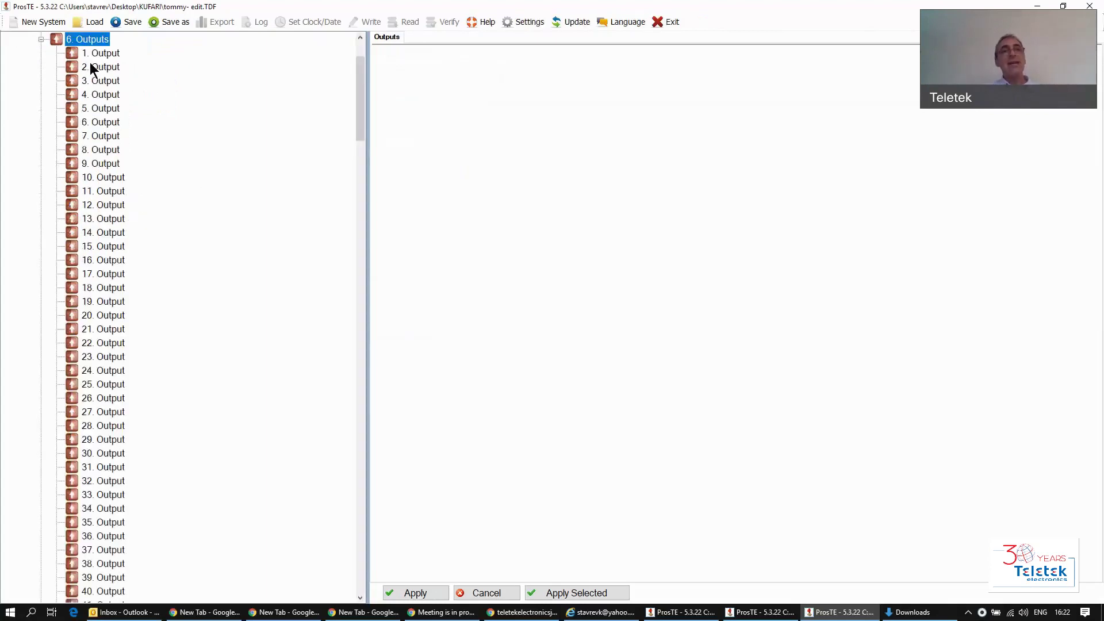
left_click(94, 53)
left_click(475, 52)
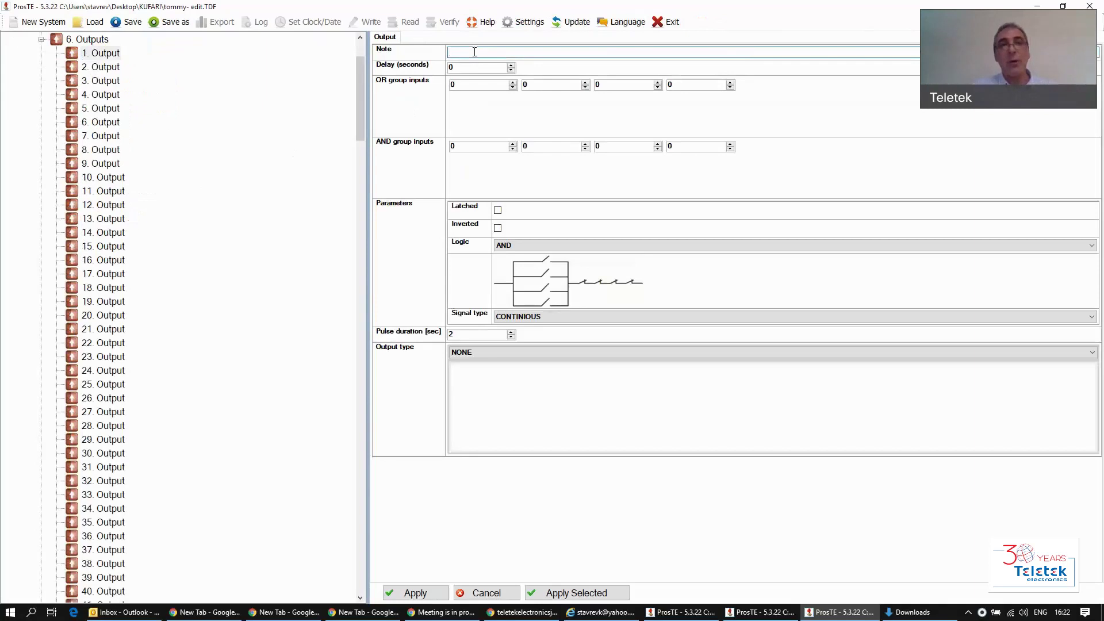
type("MIO ")
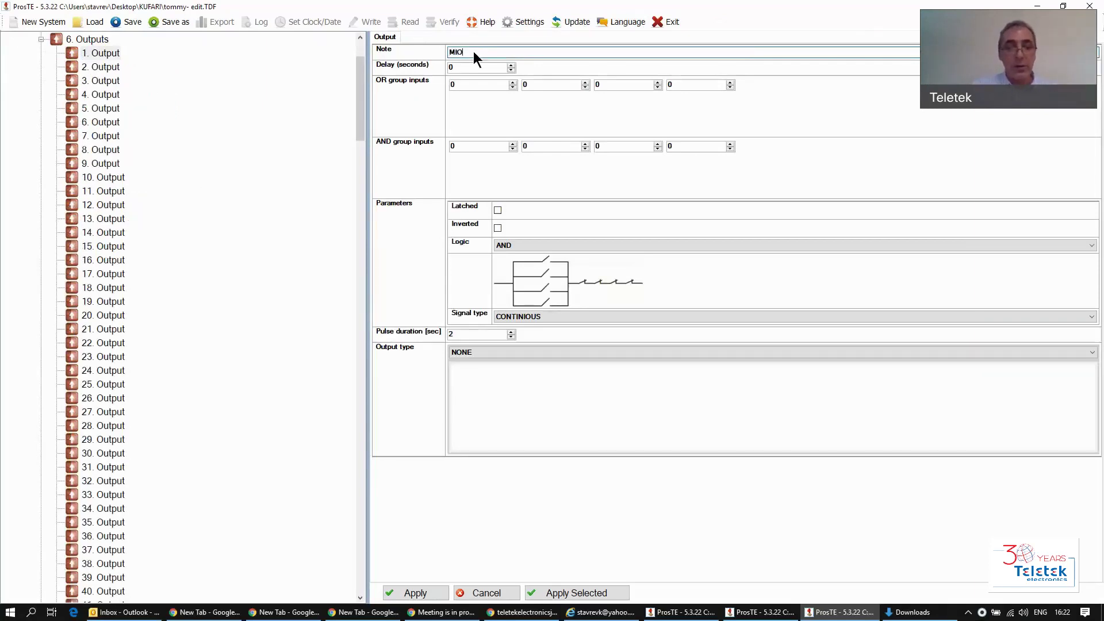
type("Address5")
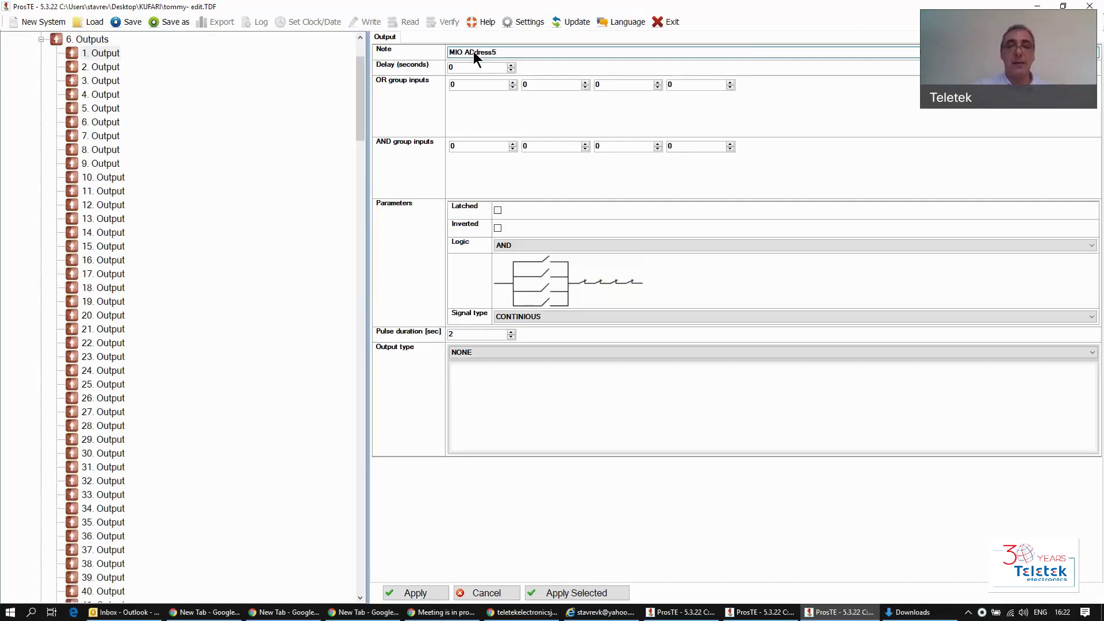
type(" ch 3")
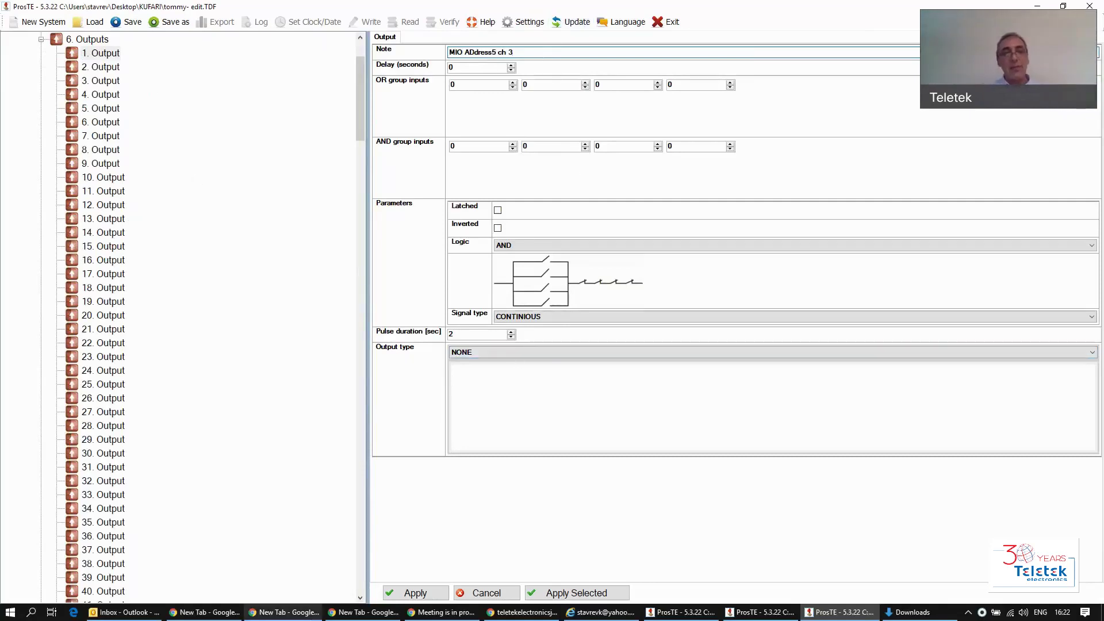
left_click(403, 593)
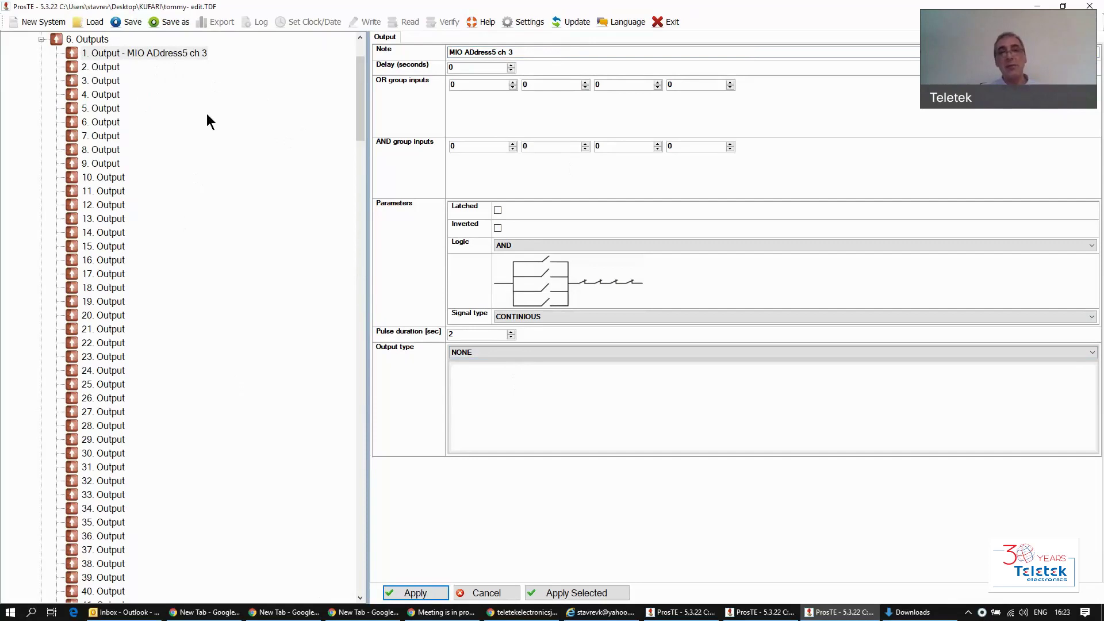
Assign Output 1 to LOOP_DEVICE at device address 5, channel 3, and set its first OR group input to 1.
left_click(516, 351)
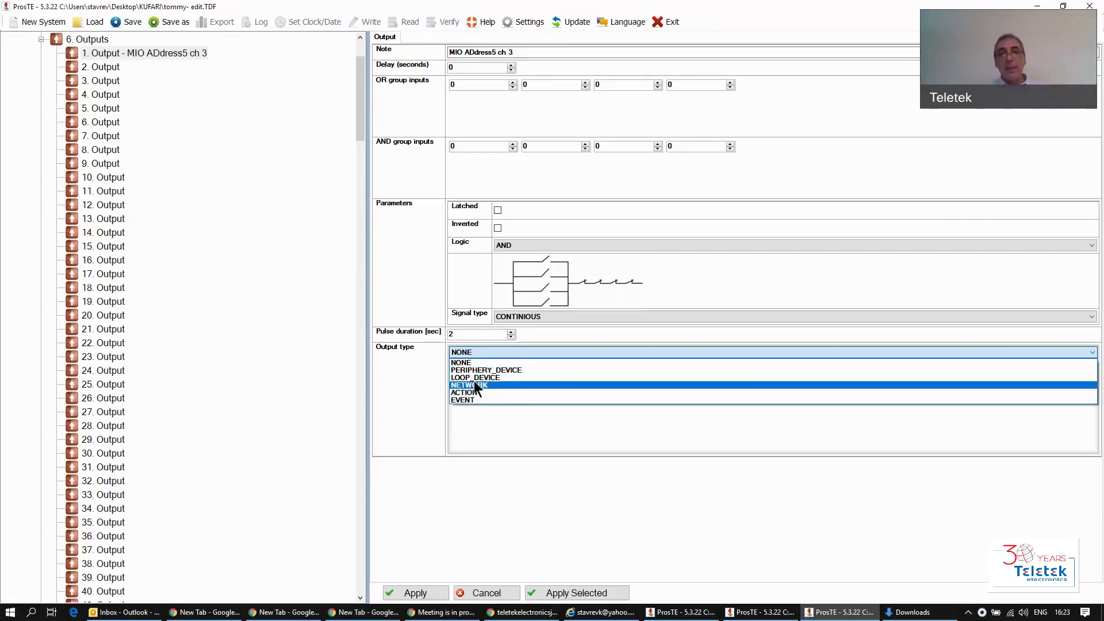
left_click(476, 380)
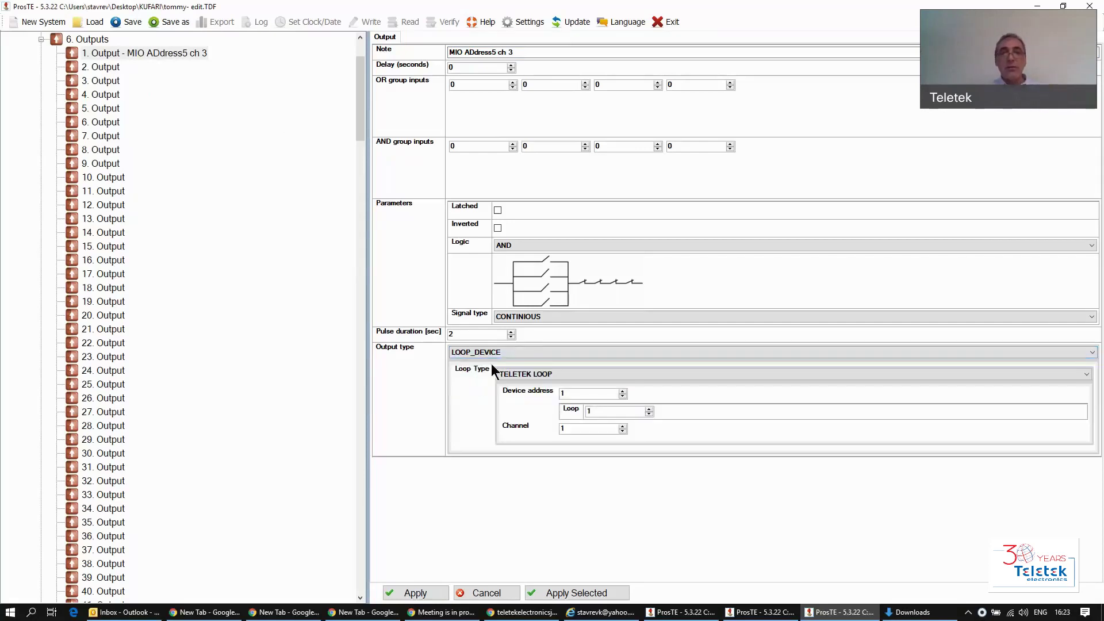
left_click(599, 395)
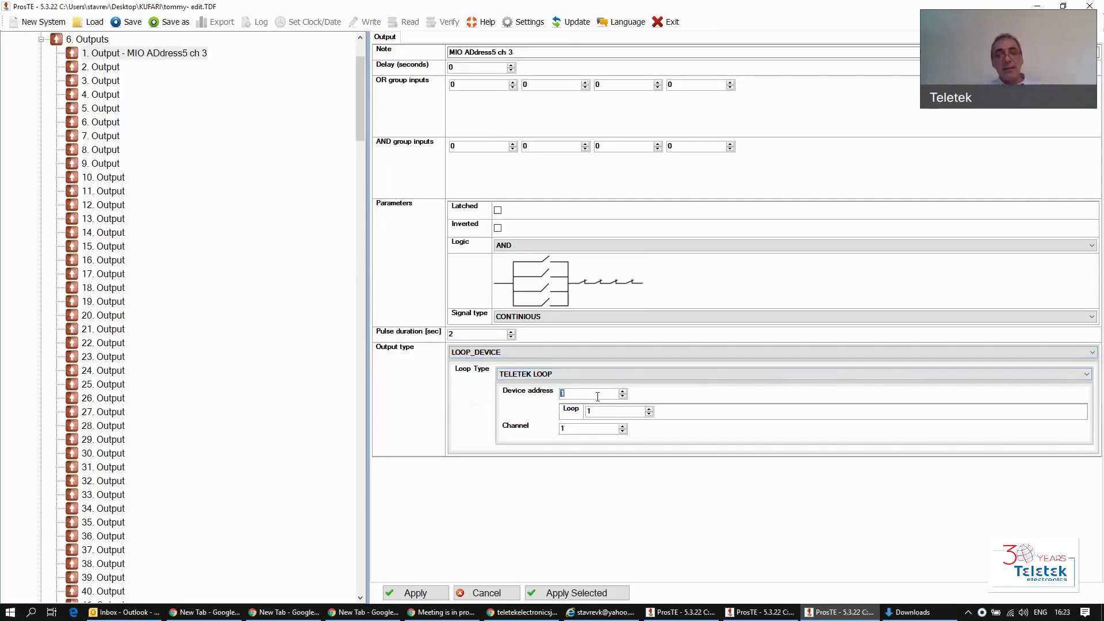
type("5")
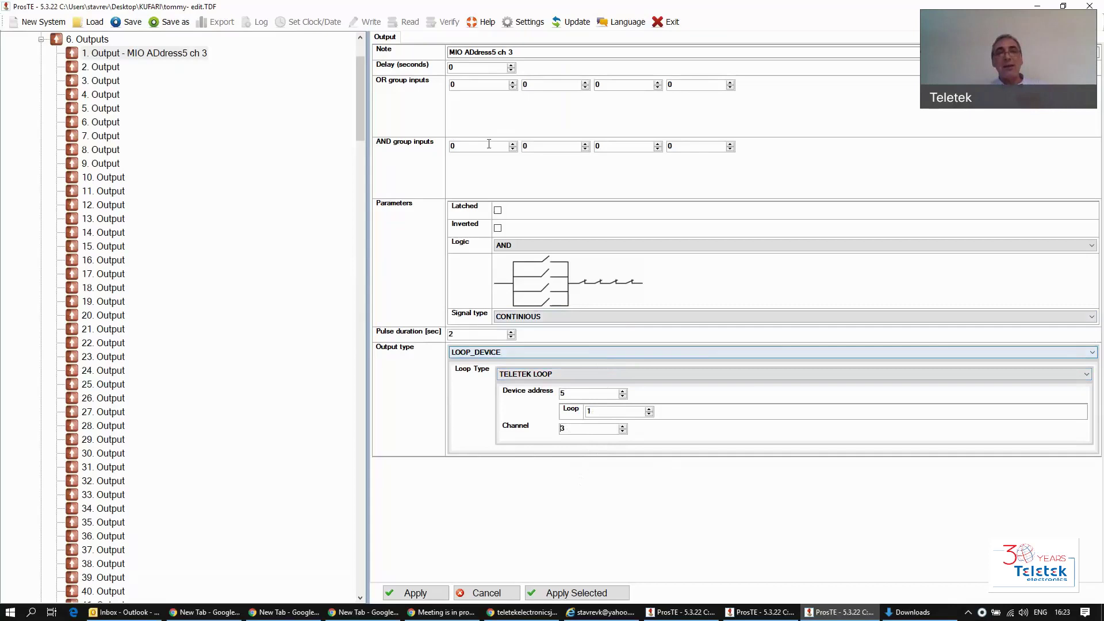
left_click(511, 82)
Try the ACTION output type for Output 1, check its available functions, and return the type to LOOP_DEVICE.
left_click(577, 350)
left_click(474, 387)
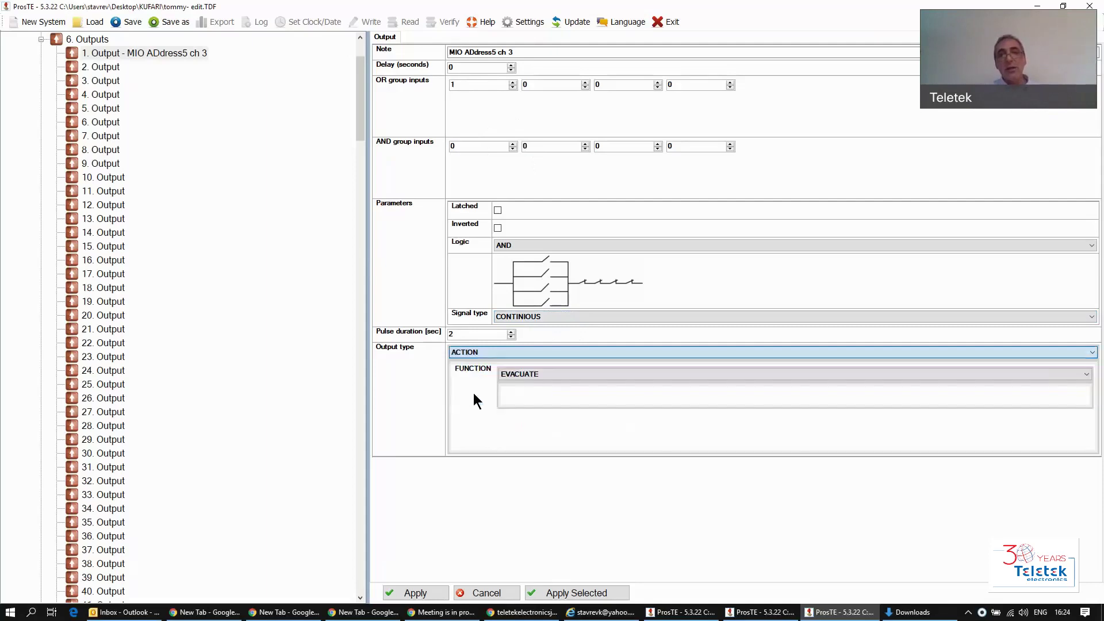
left_click(595, 375)
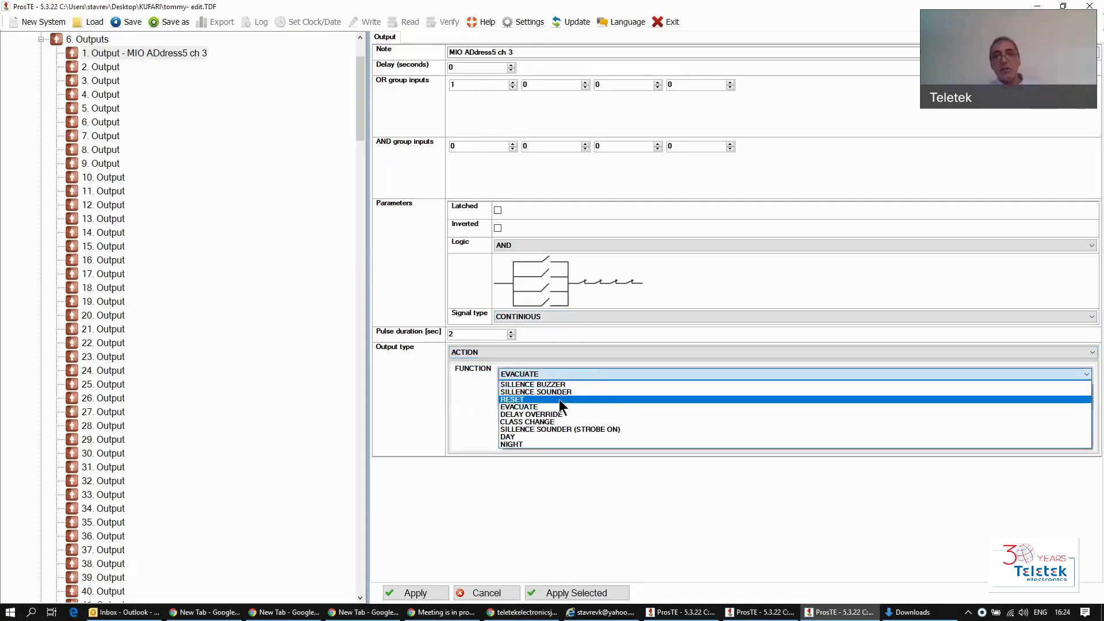
left_click(582, 377)
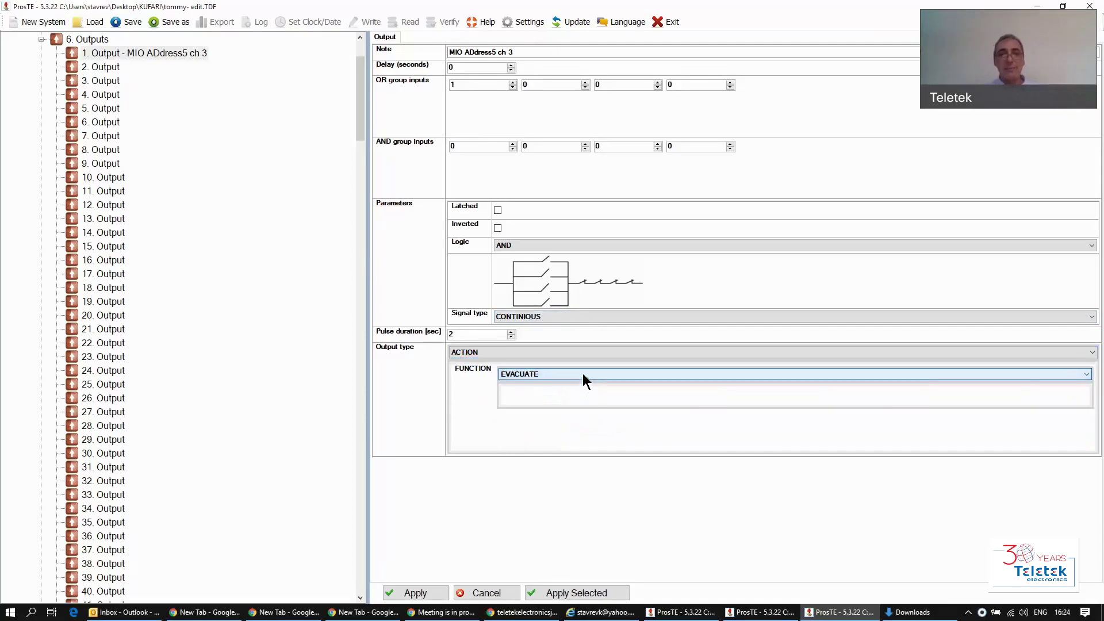
left_click(583, 377)
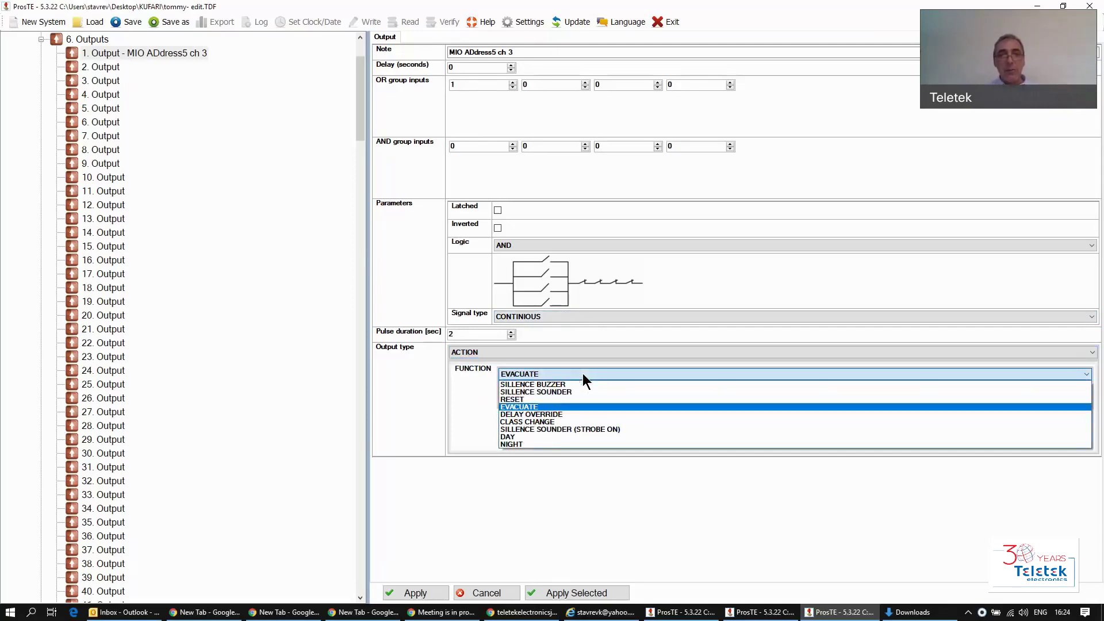
left_click(579, 357)
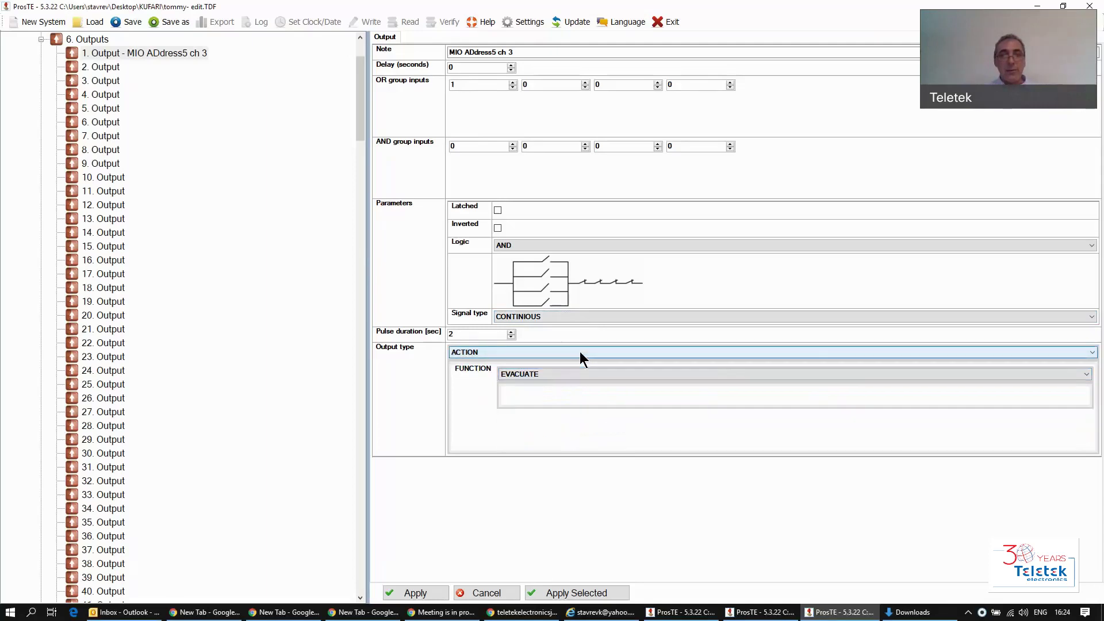
left_click(579, 352)
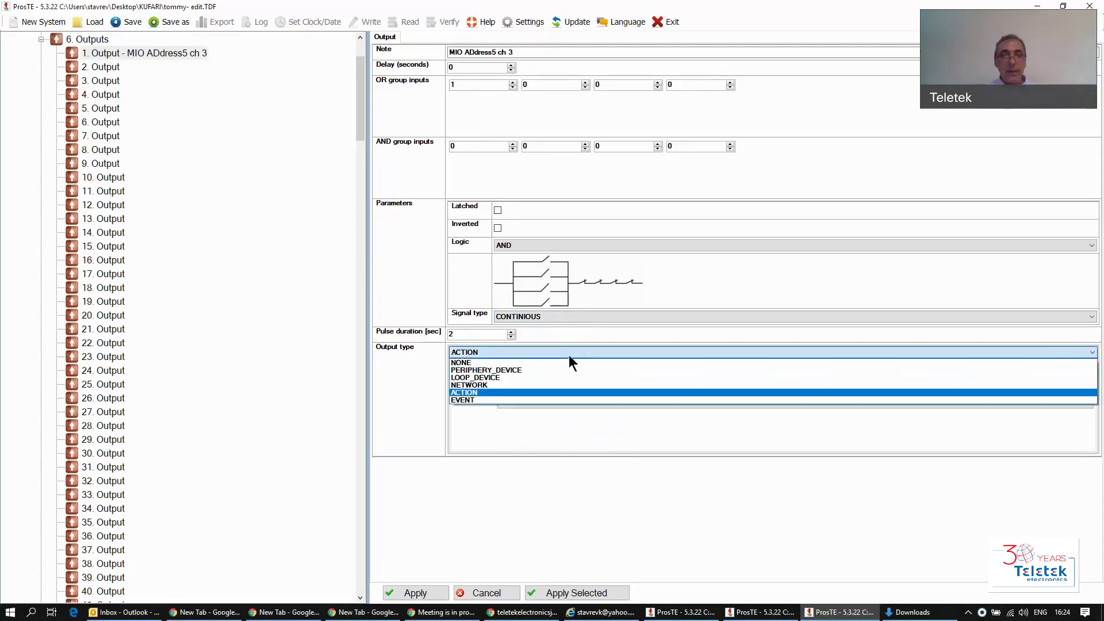
left_click(484, 377)
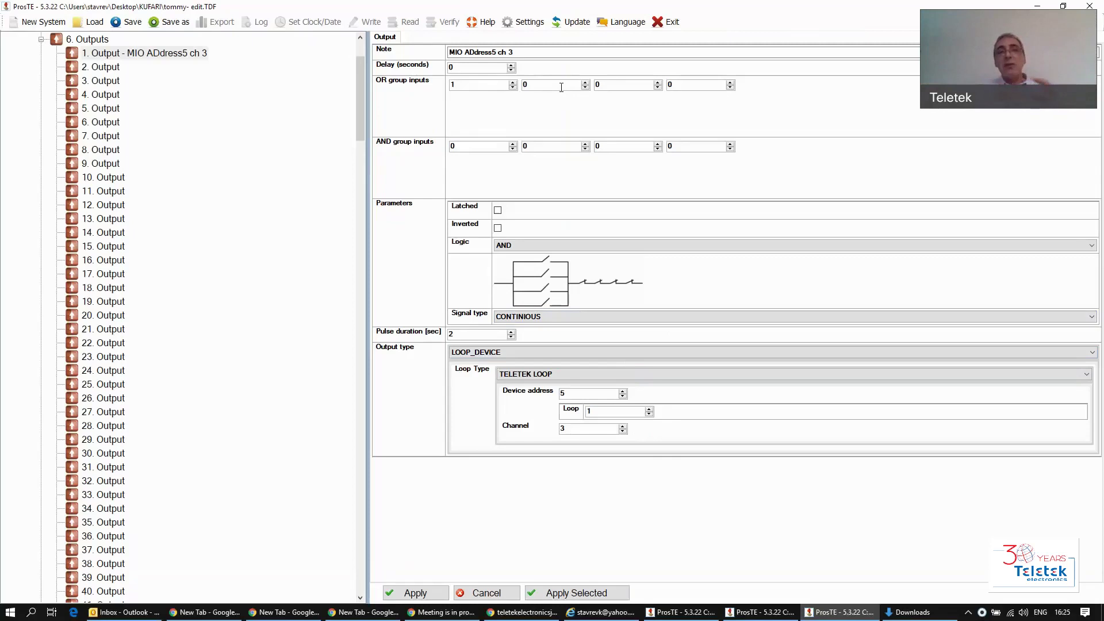
Apply the Output 1 changes and set the input type of Input 2 to ZONE.
left_click(40, 38)
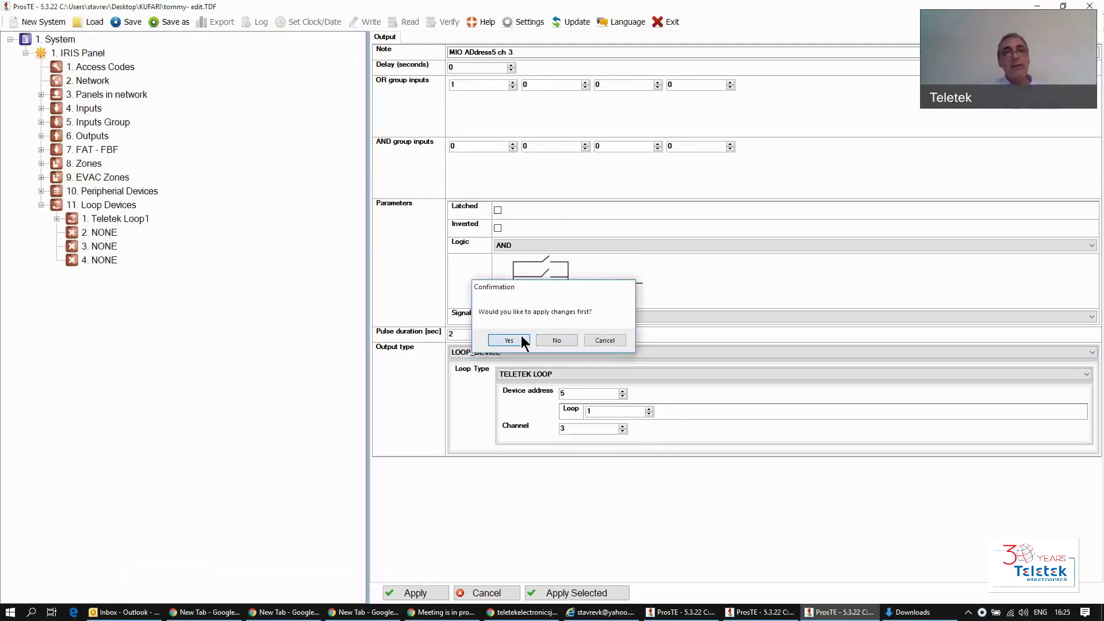
left_click(509, 341)
double_click(88, 108)
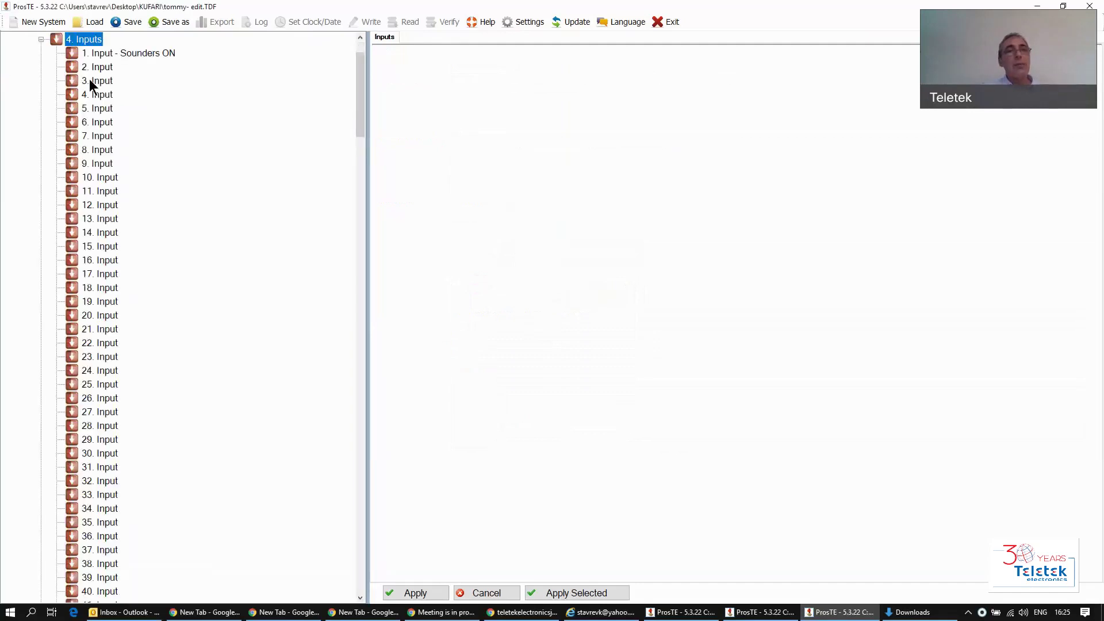
left_click(97, 68)
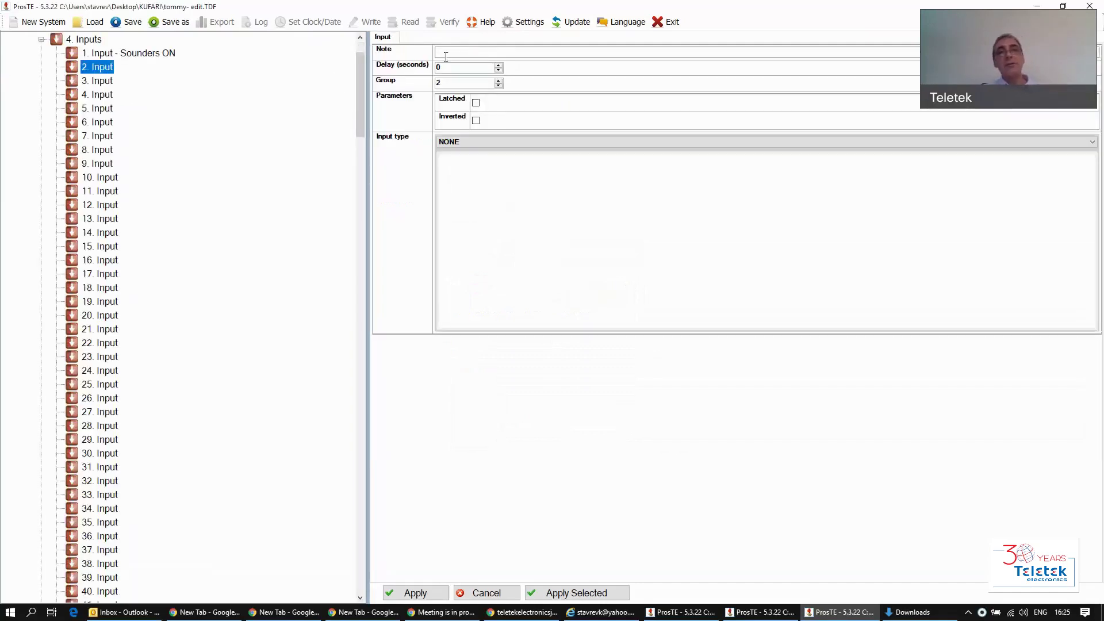
left_click(503, 142)
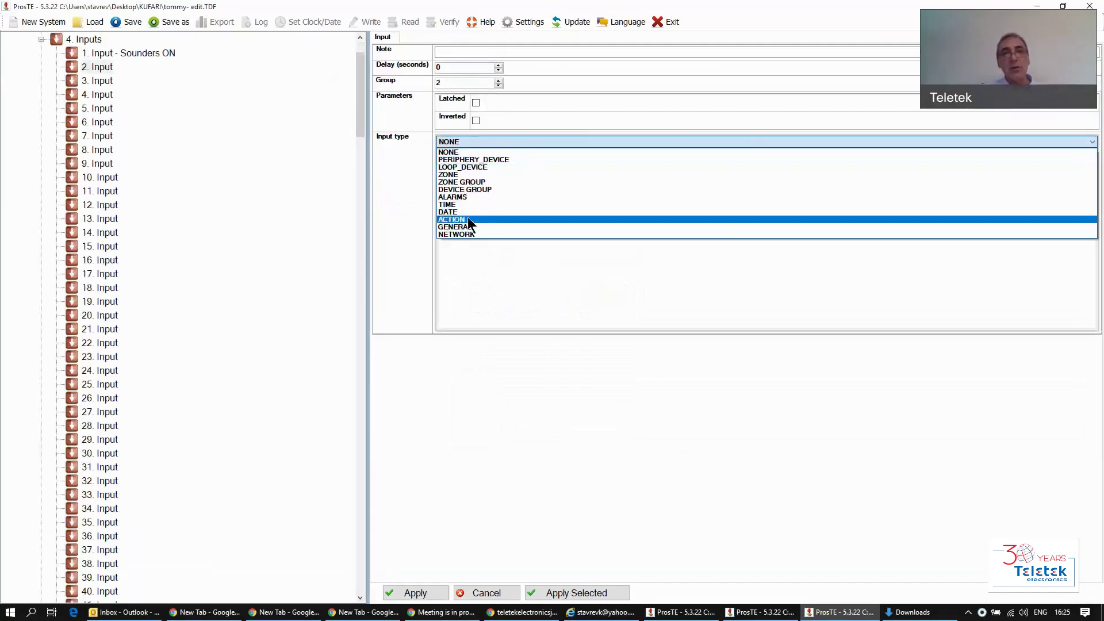
left_click(460, 175)
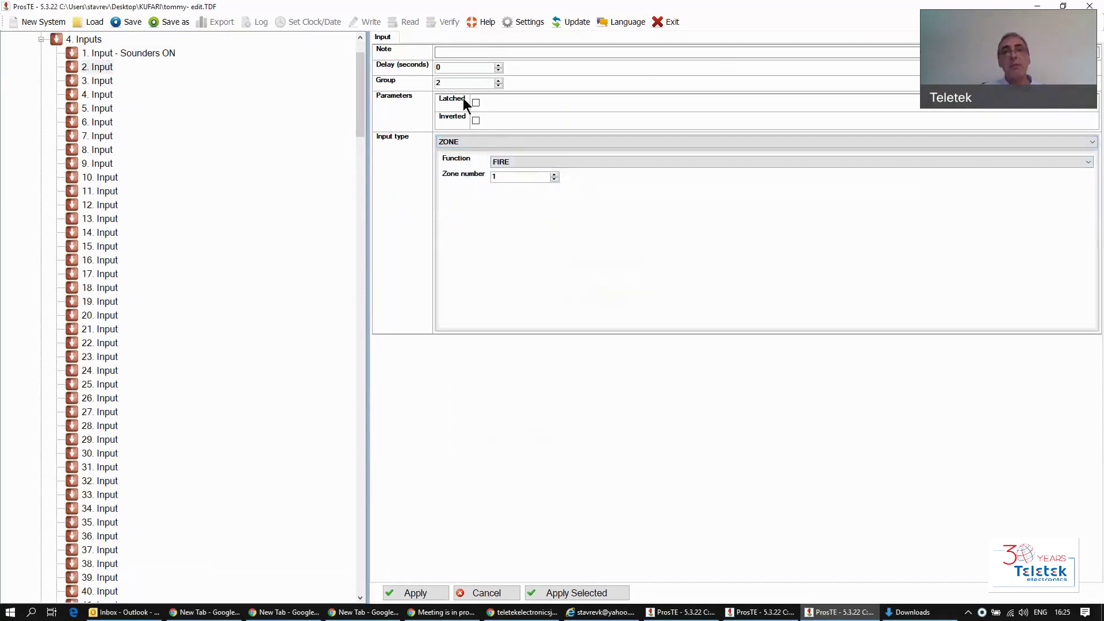
Enter the note "Zone 1 - Fire" for Input 2 and apply it.
left_click(468, 52)
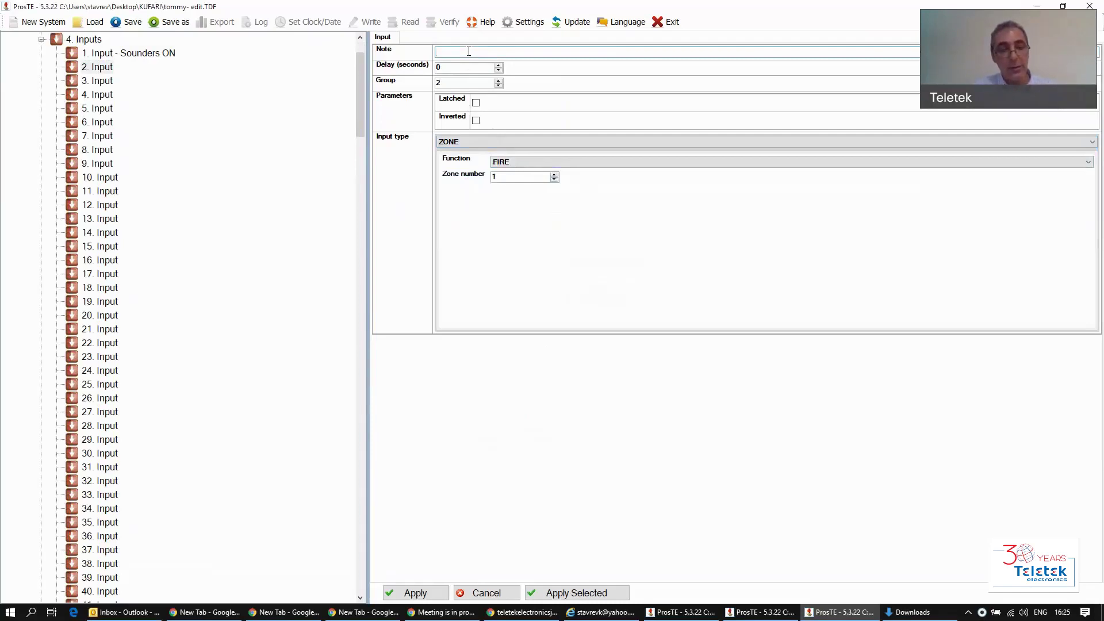
type("Zone 1 - Fire")
left_click(409, 593)
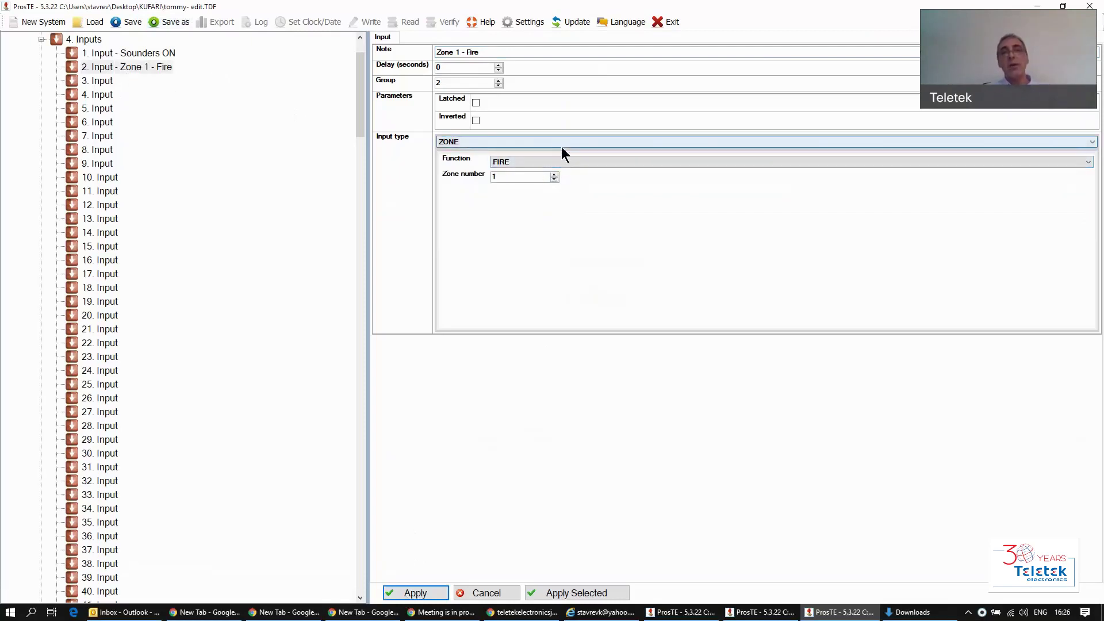
Reopen Output 1 and set its second OR group input to 2.
left_click(41, 41)
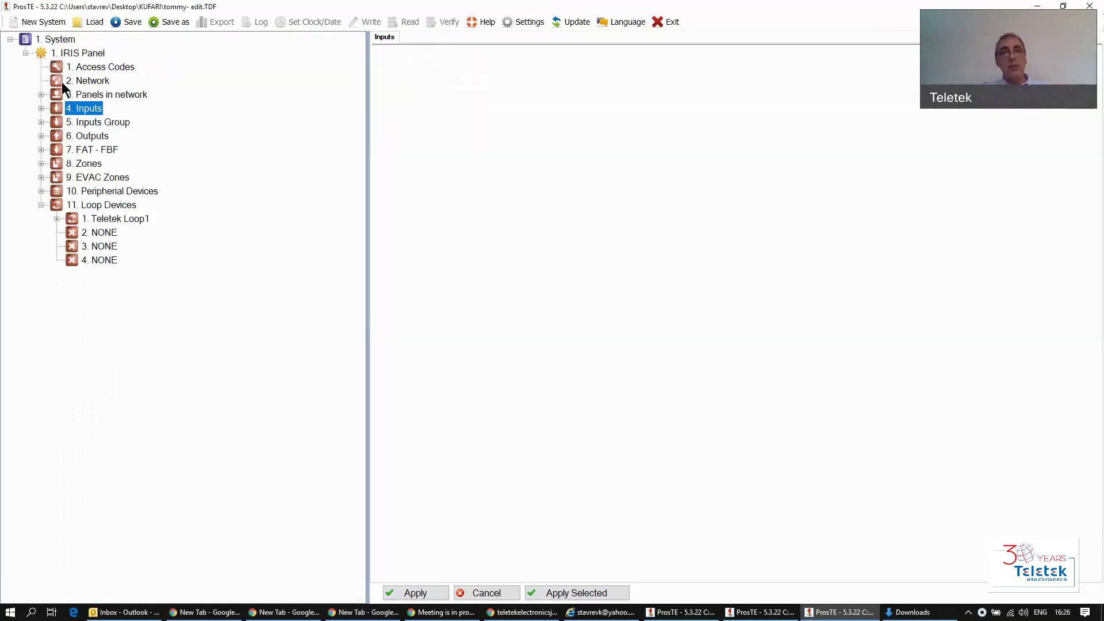
left_click(91, 135)
left_click(138, 52)
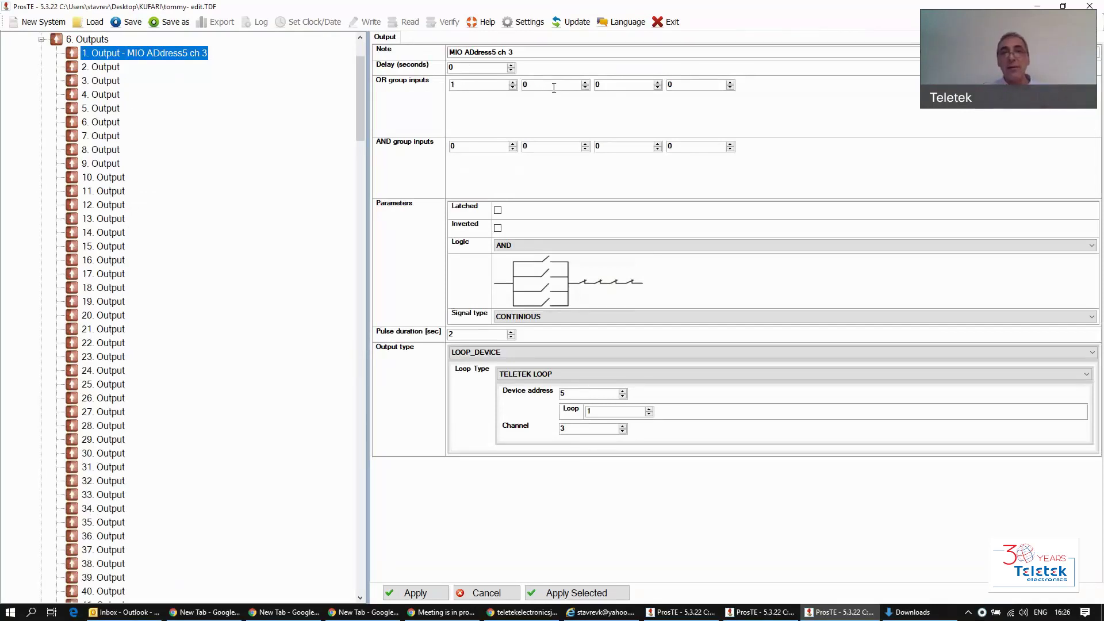
left_click(586, 82)
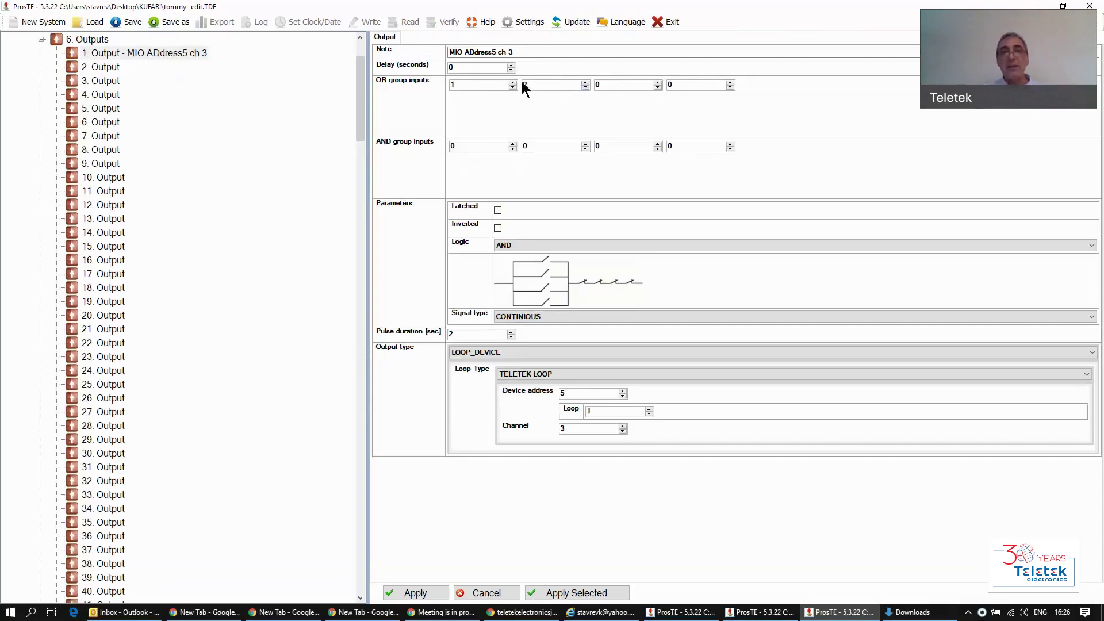
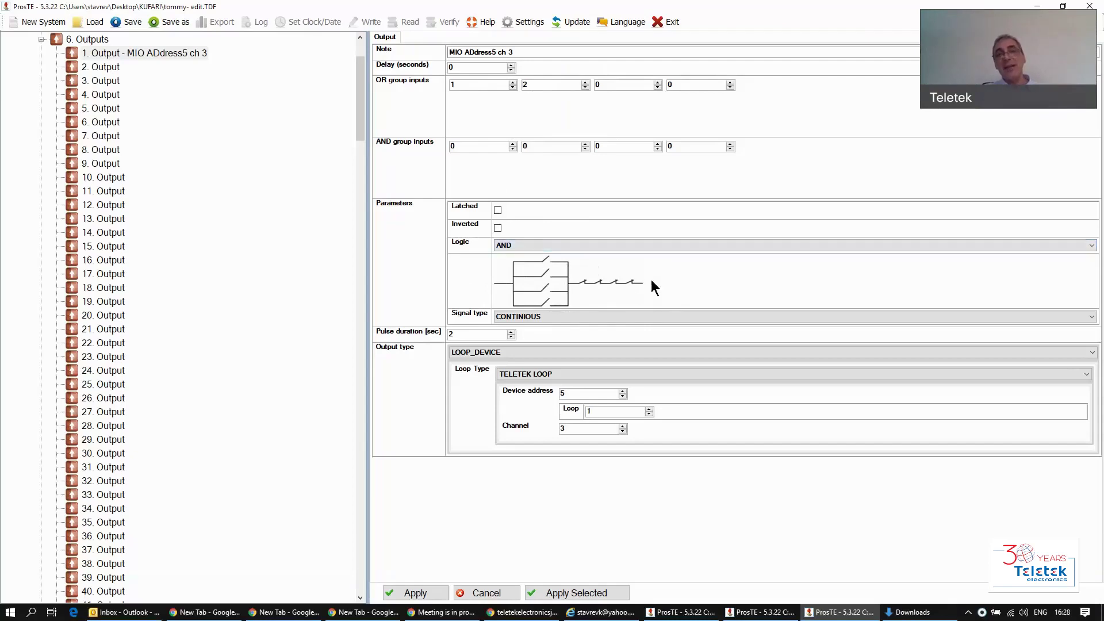
left_click(472, 87)
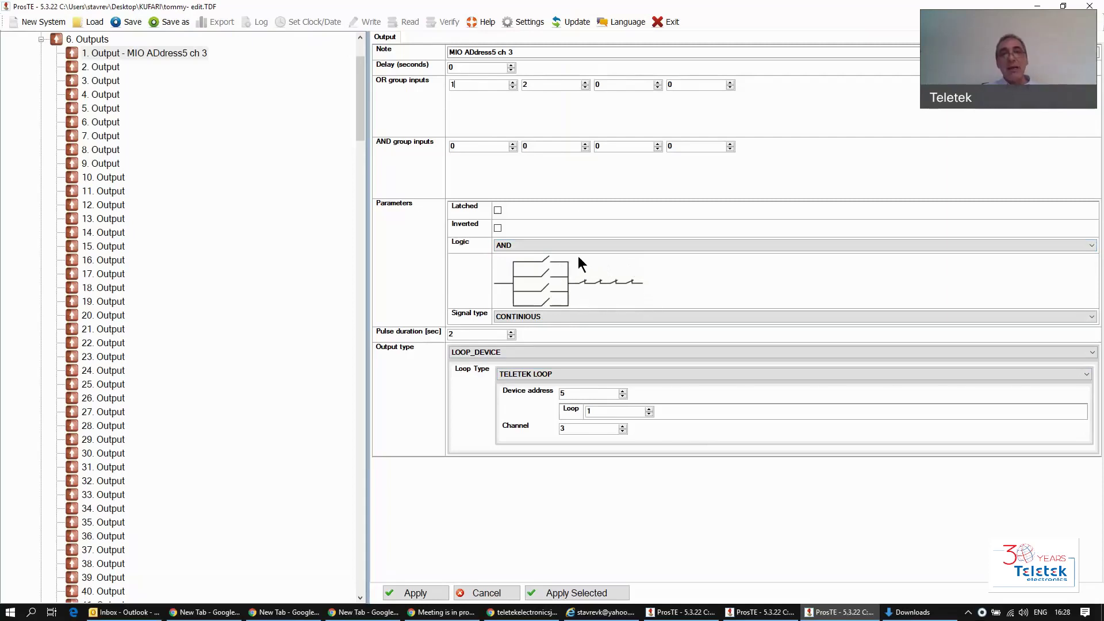
Set Output 1's first AND group input to 2 and its second OR group input to 0.
left_click(483, 148)
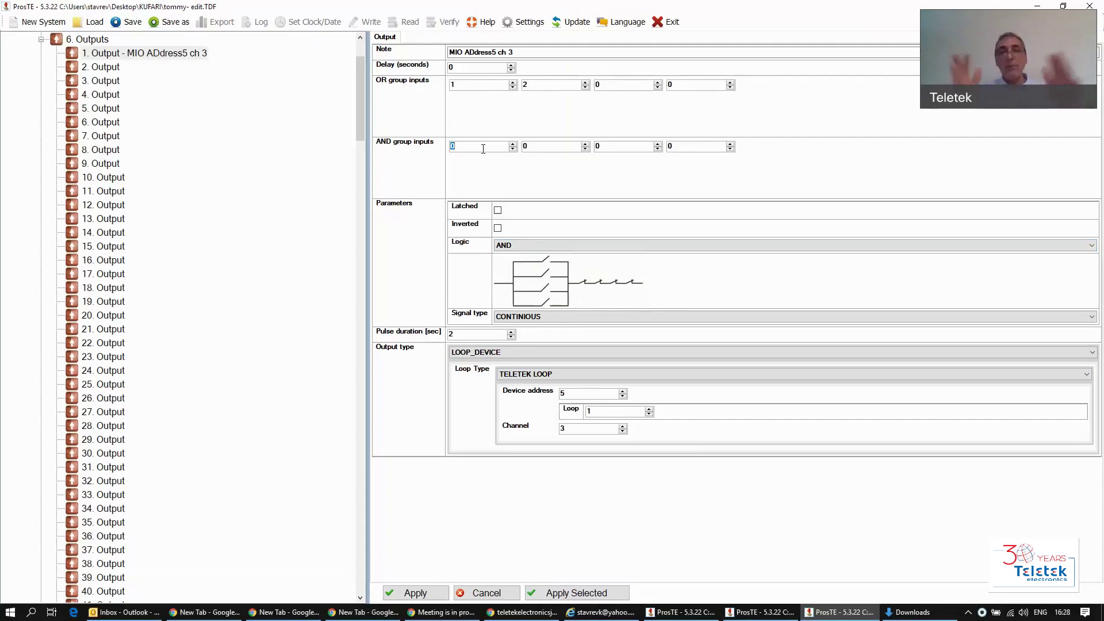
type("2")
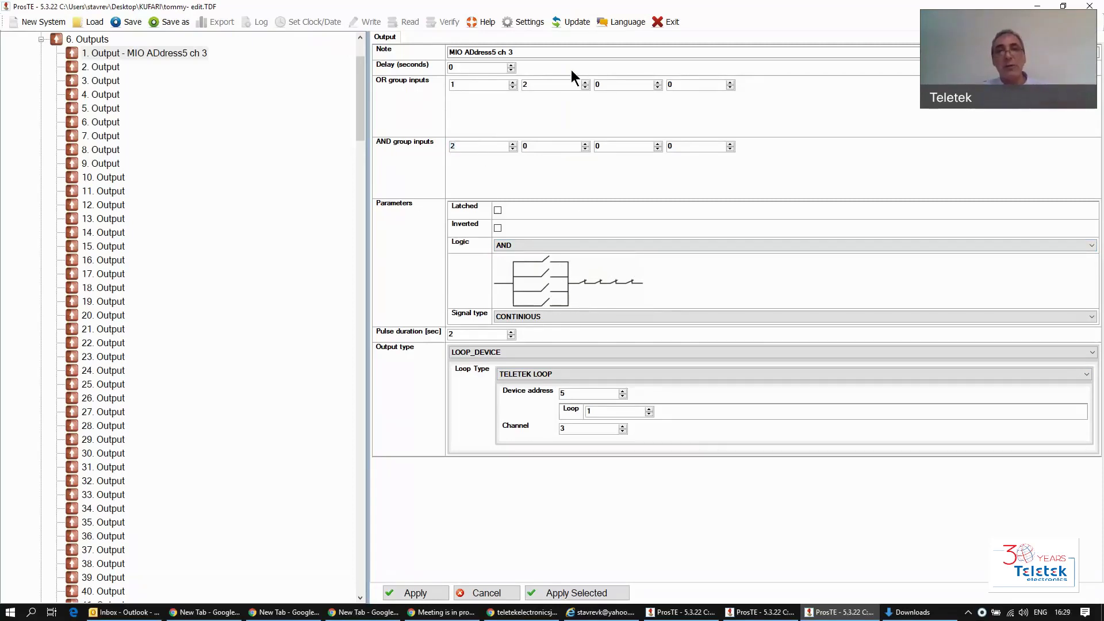
double_click(586, 88)
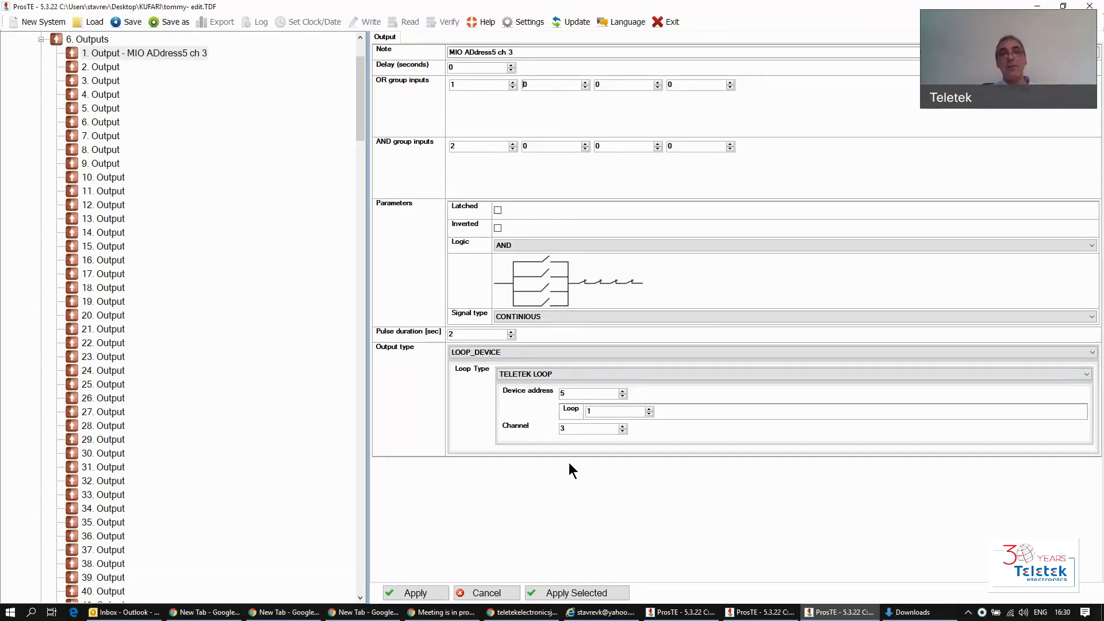
Try the OR logic between Output 1's input groups, and return the logic to AND.
left_click(527, 245)
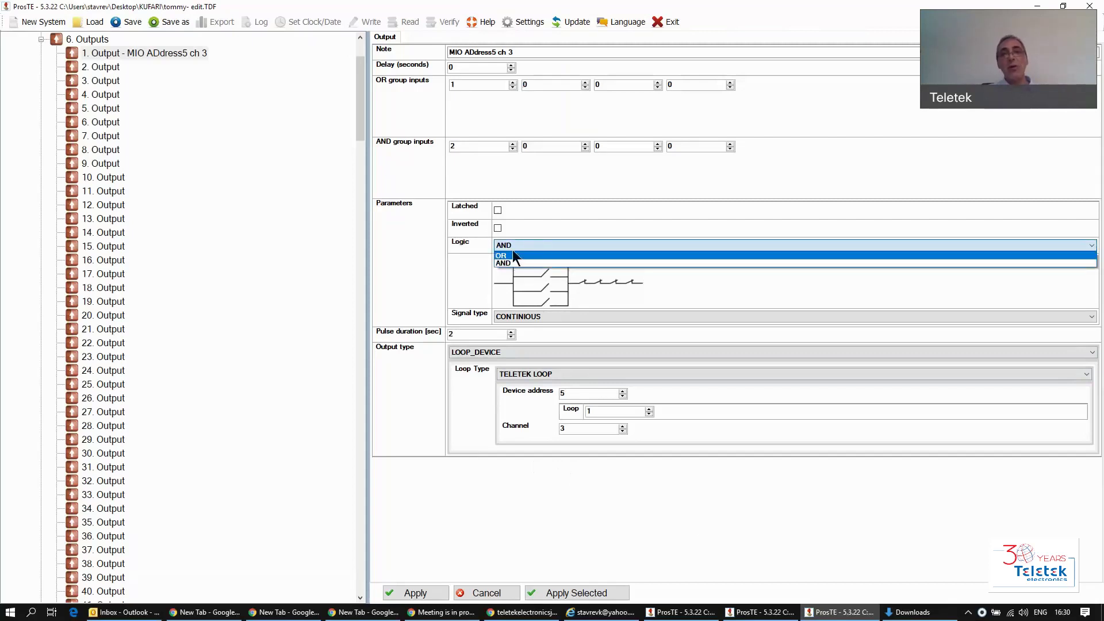
left_click(513, 249)
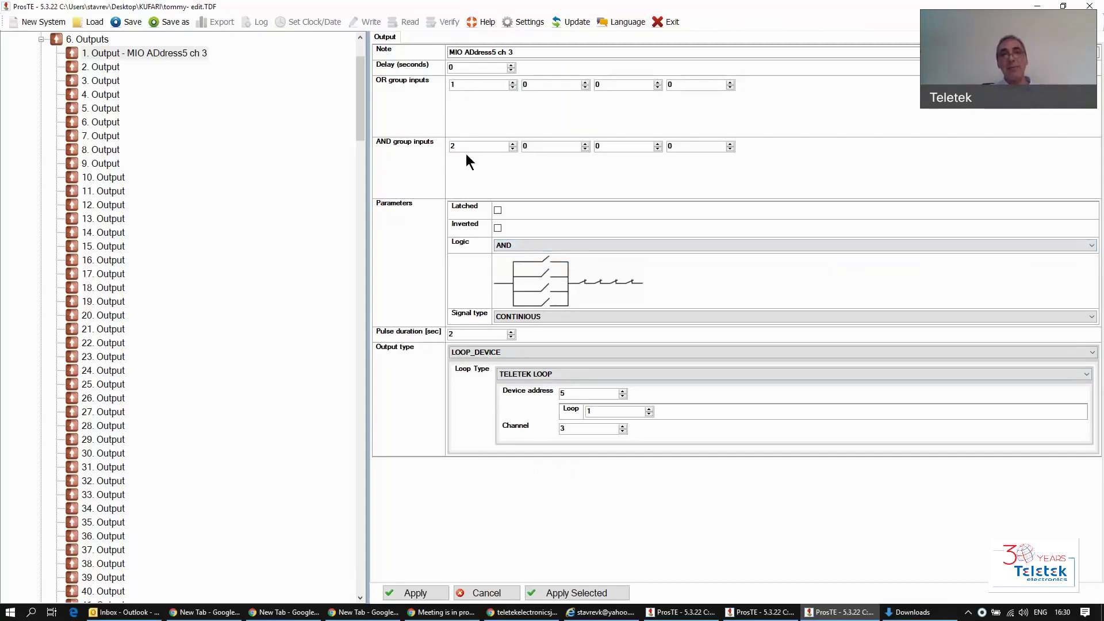
left_click(532, 245)
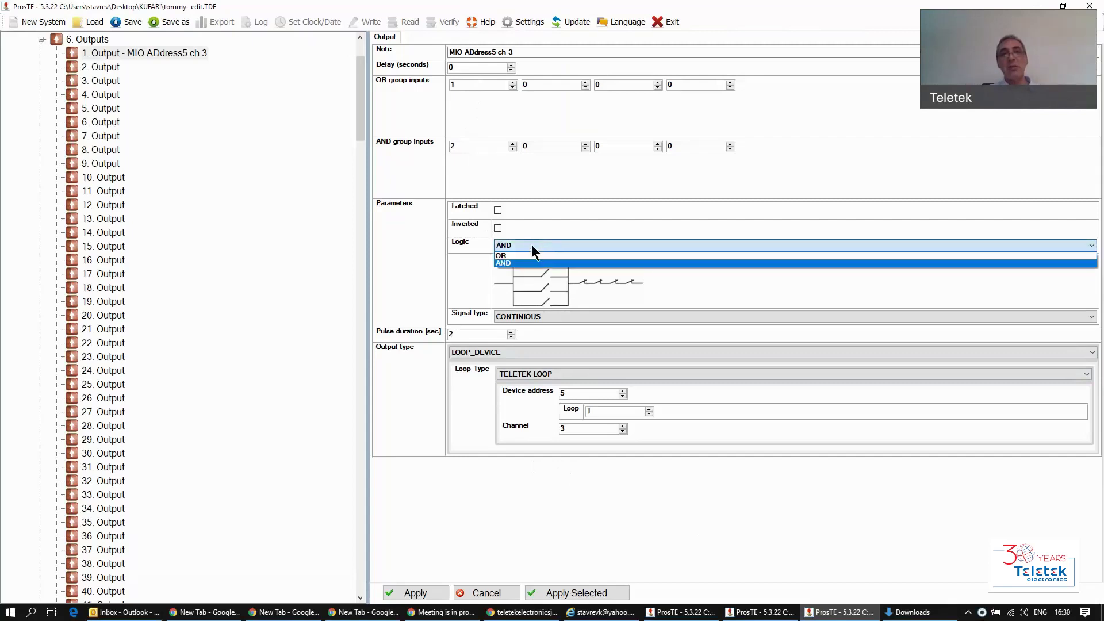
left_click(514, 255)
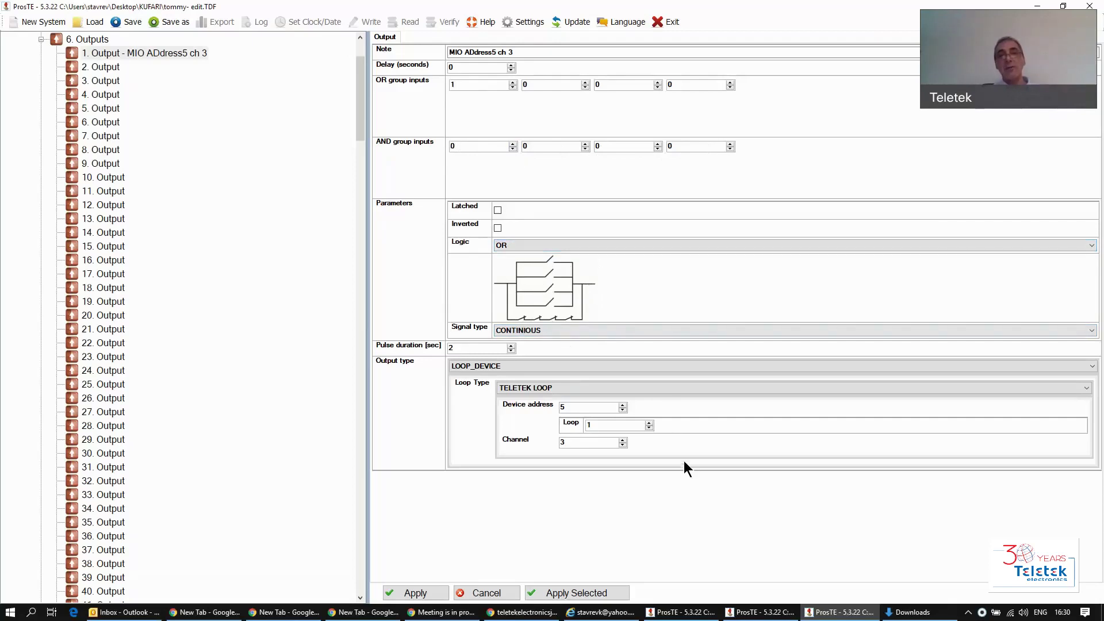
left_click(512, 245)
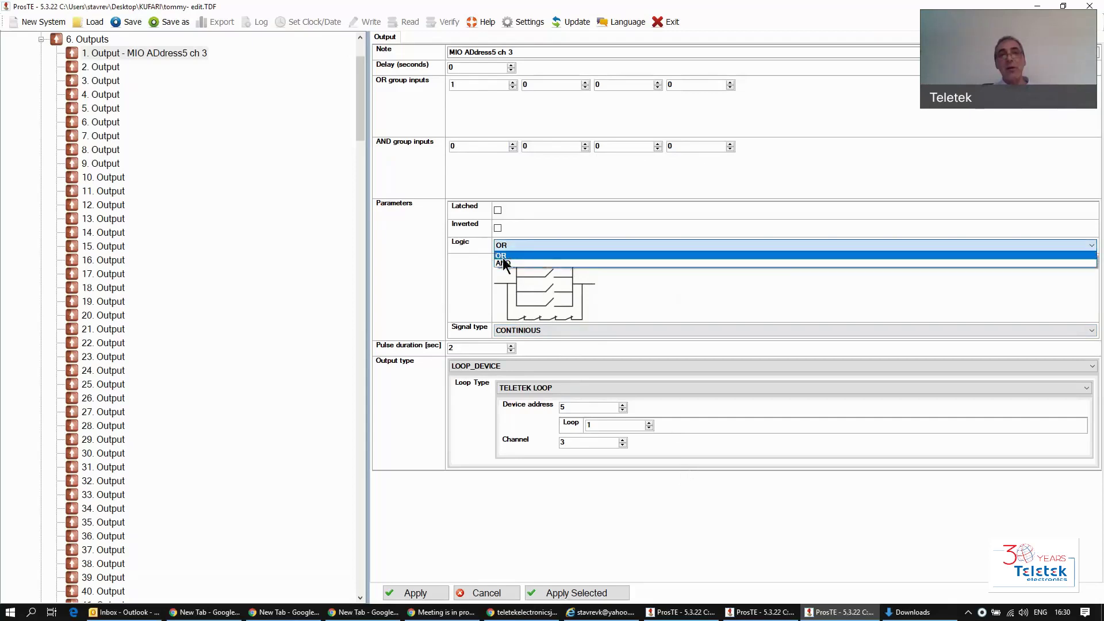
left_click(503, 257)
left_click(510, 245)
left_click(499, 261)
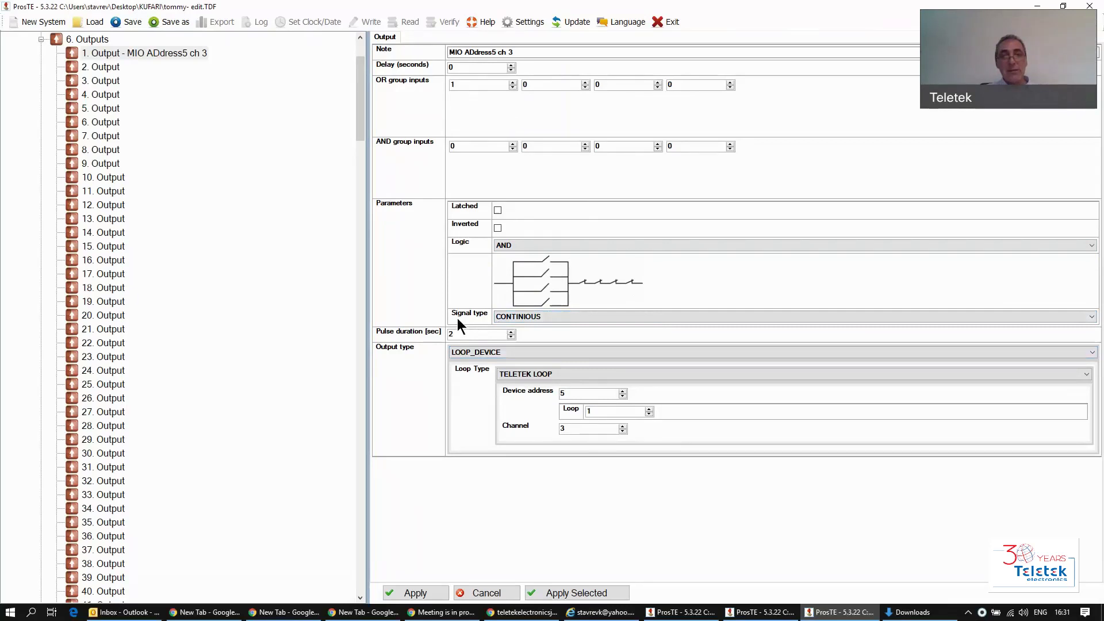
Set Output 1's signal type to ONE_PULSE, collapse the Outputs and apply the changes.
left_click(580, 315)
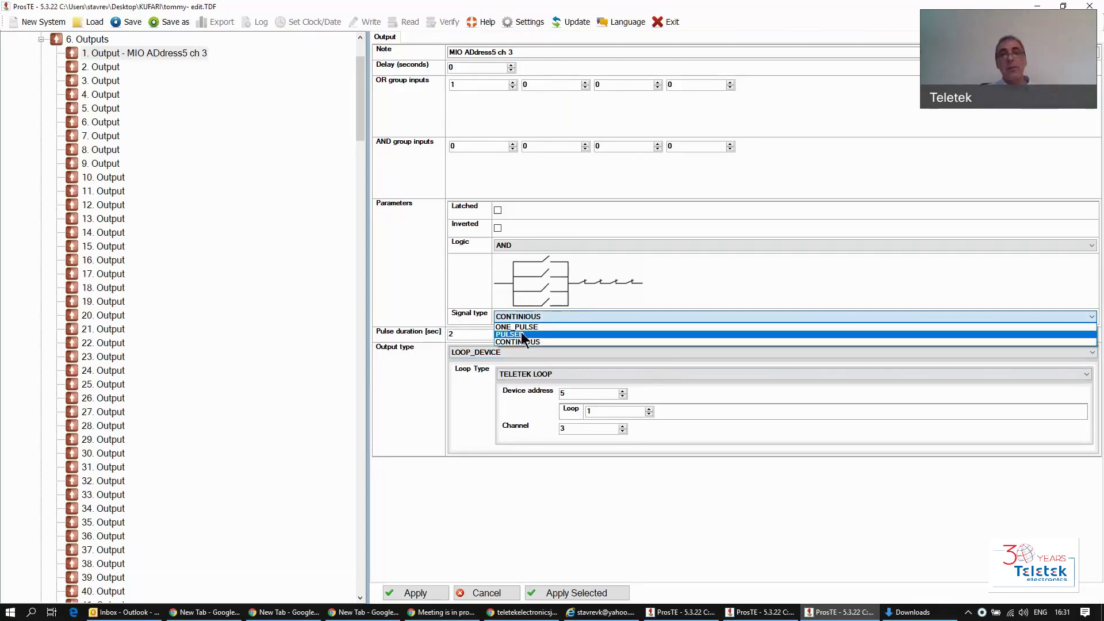
left_click(540, 327)
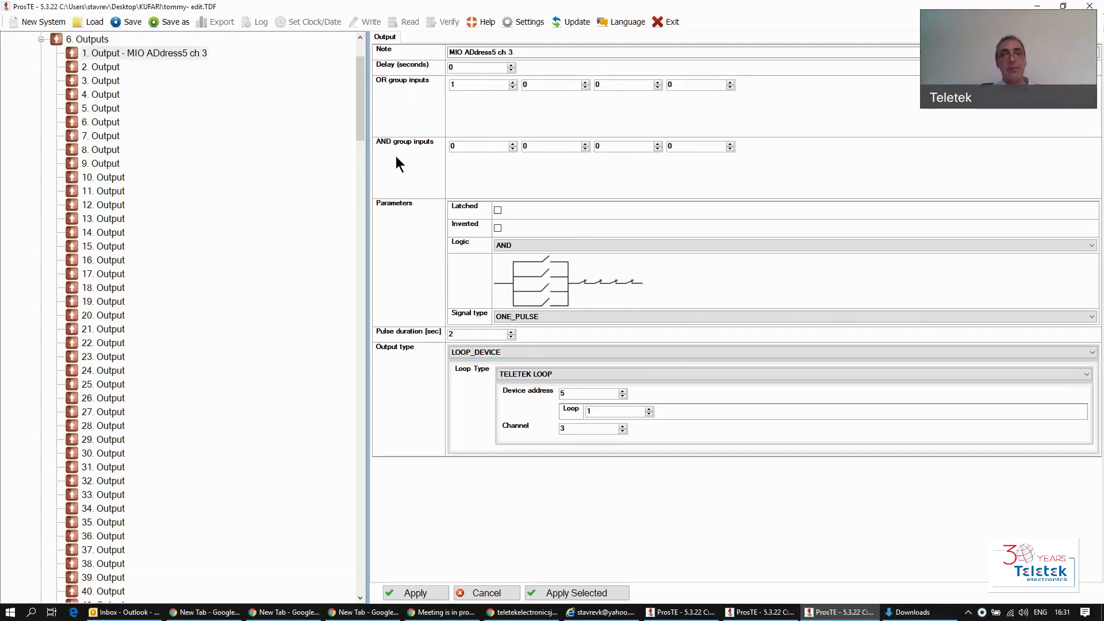
left_click(40, 39)
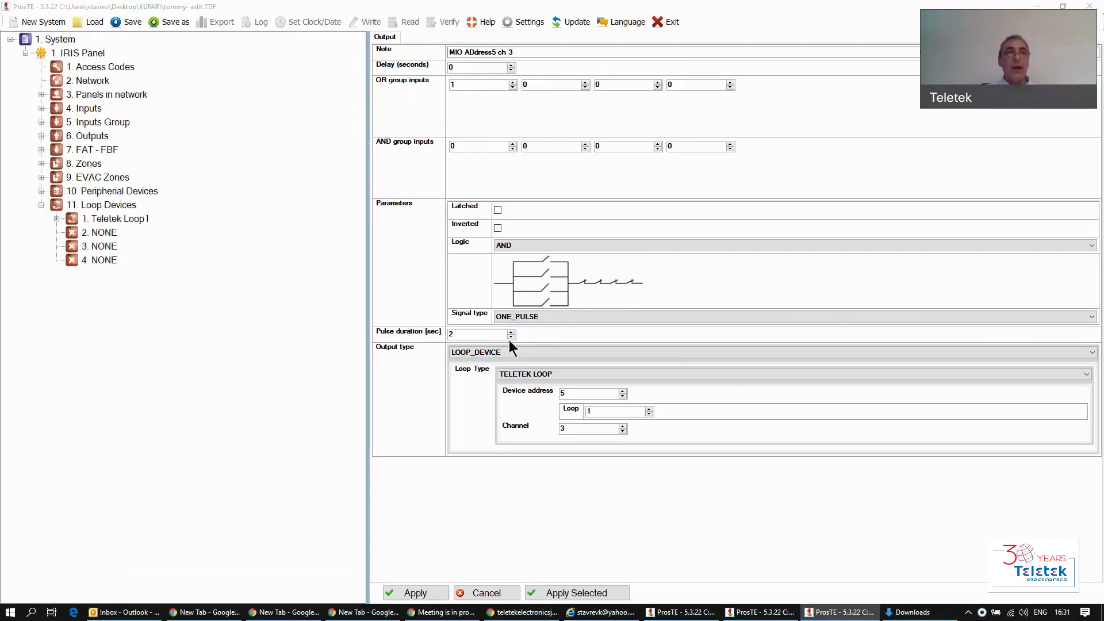
left_click(510, 341)
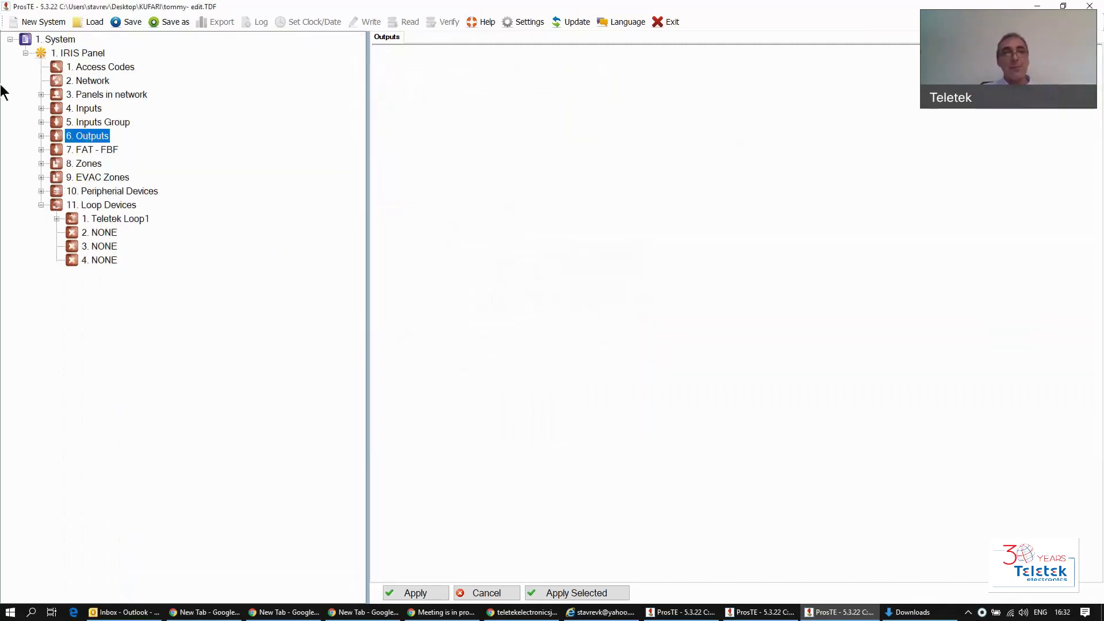
Examine the group numbers of the unused inputs alongside Output 1's OR and AND group input settings.
double_click(92, 108)
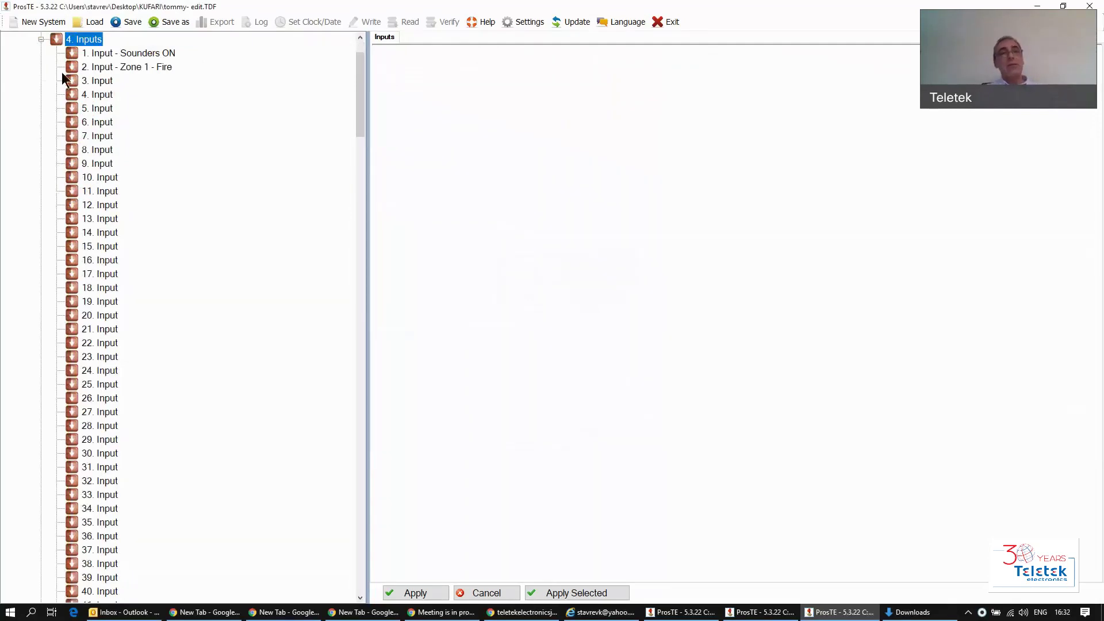
left_click(39, 39)
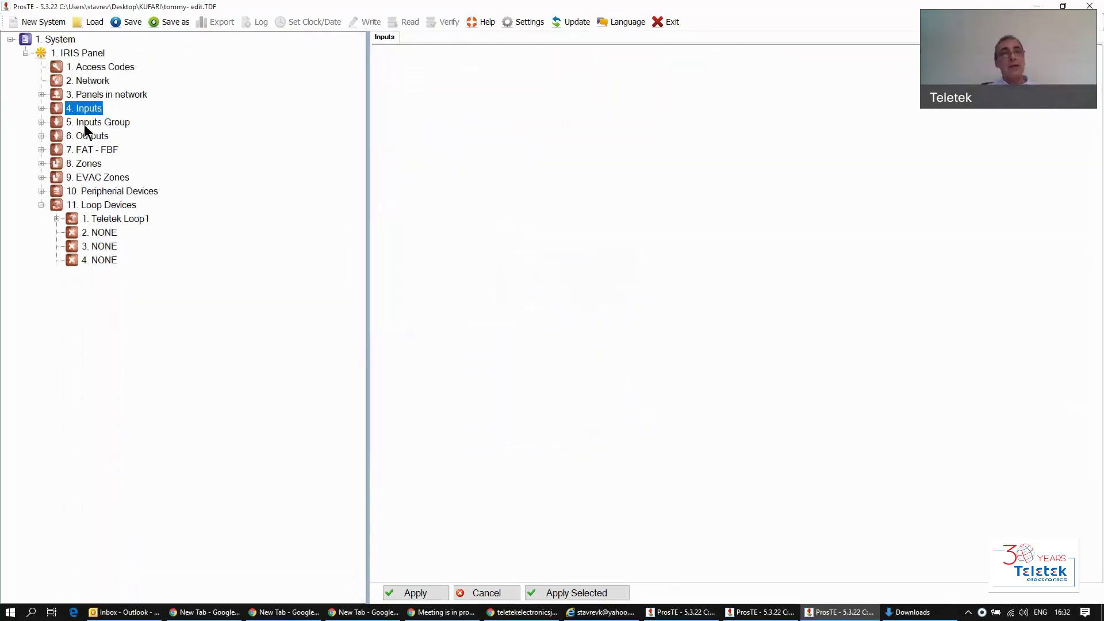
double_click(82, 136)
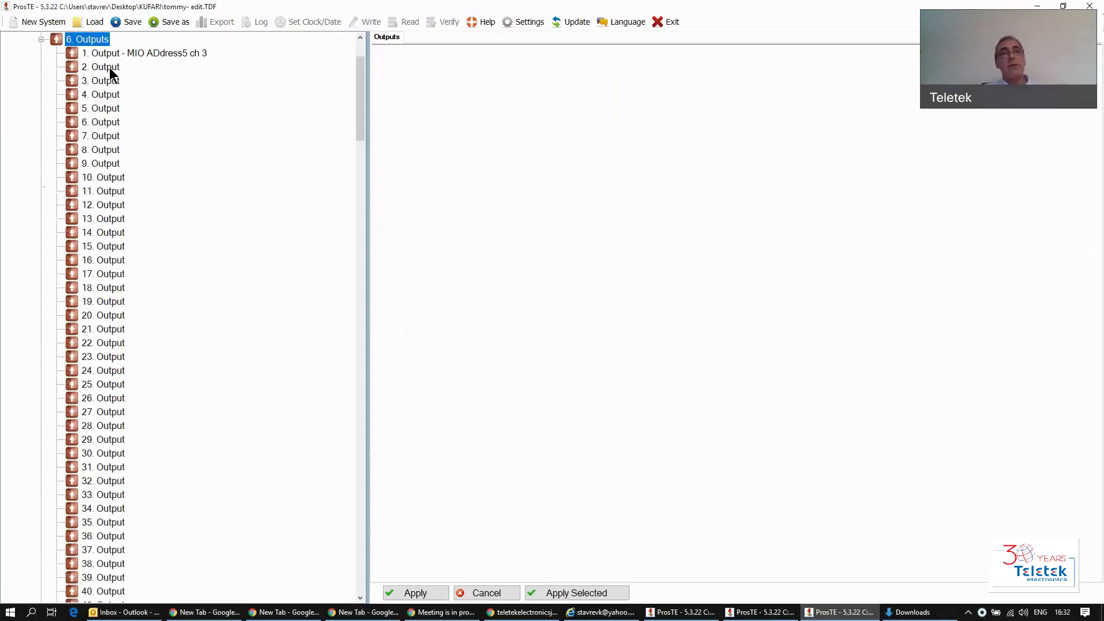
left_click(137, 54)
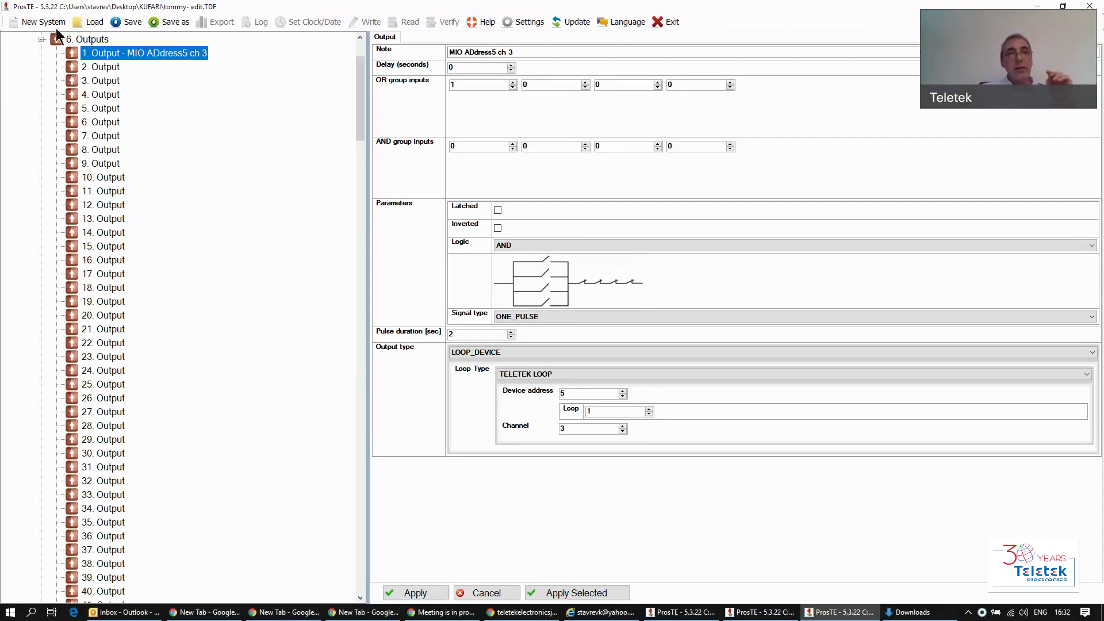
left_click(40, 40)
left_click(74, 106)
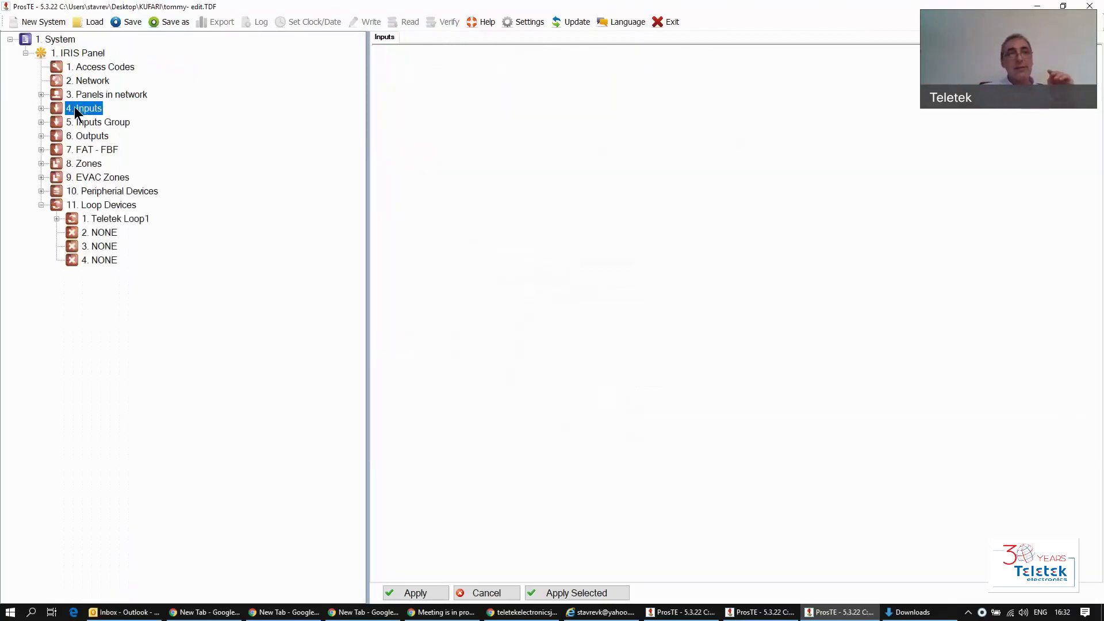
double_click(74, 106)
left_click(93, 96)
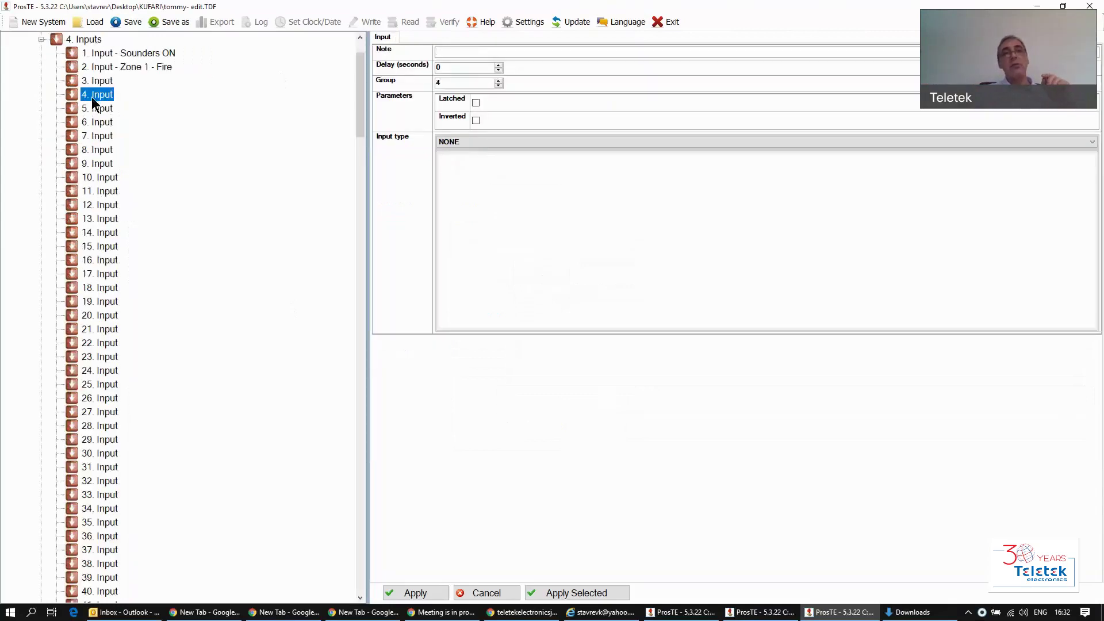
left_click(97, 108)
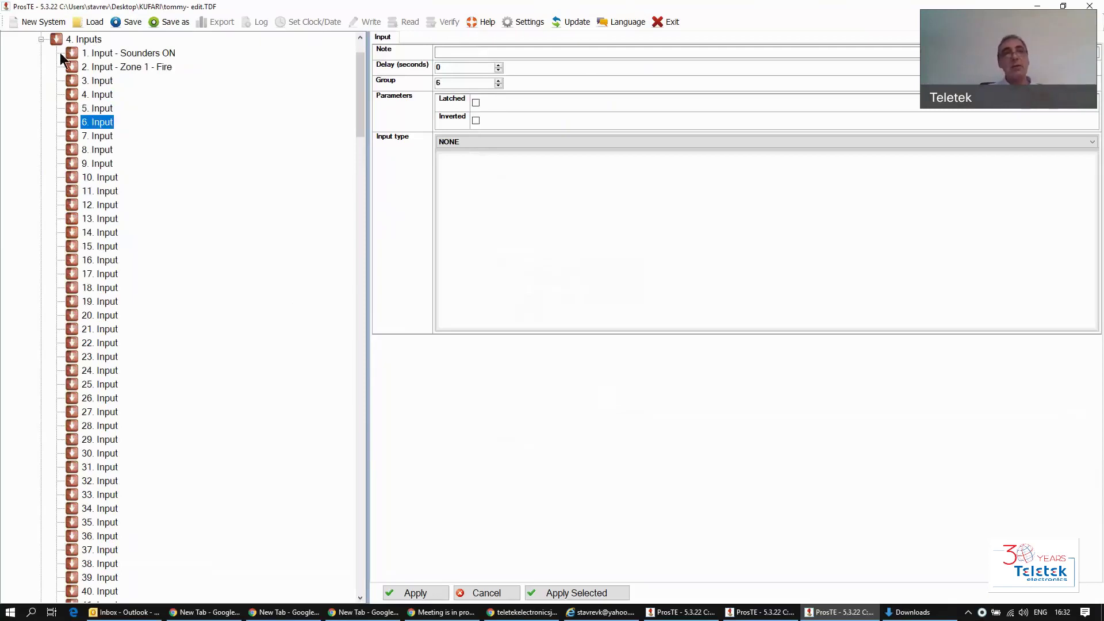
left_click(42, 38)
double_click(77, 135)
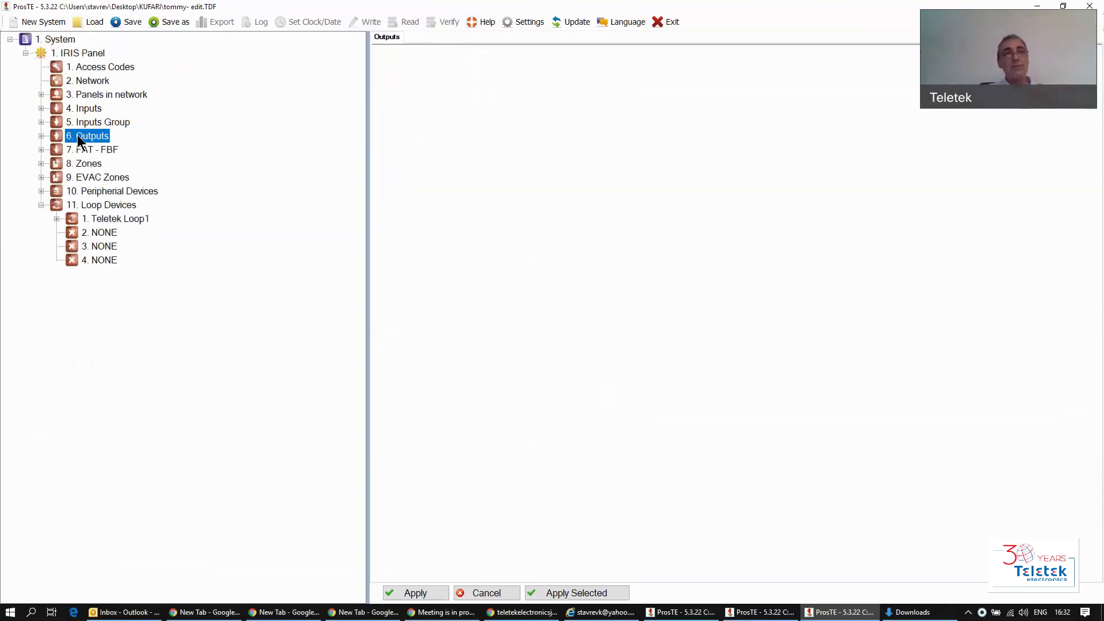
left_click(106, 51)
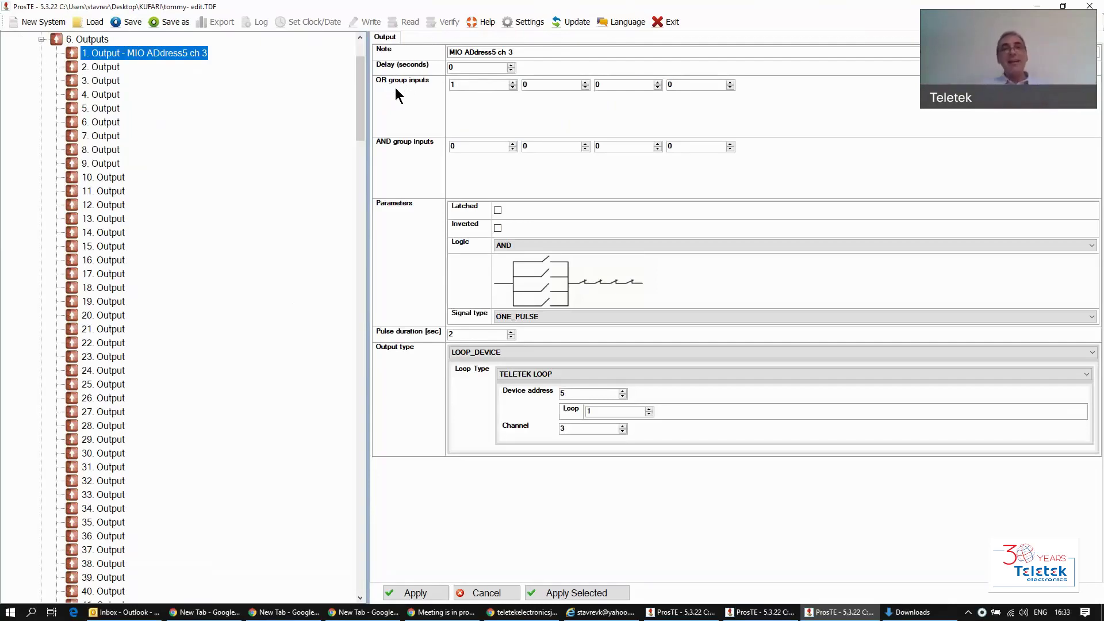
left_click(481, 84)
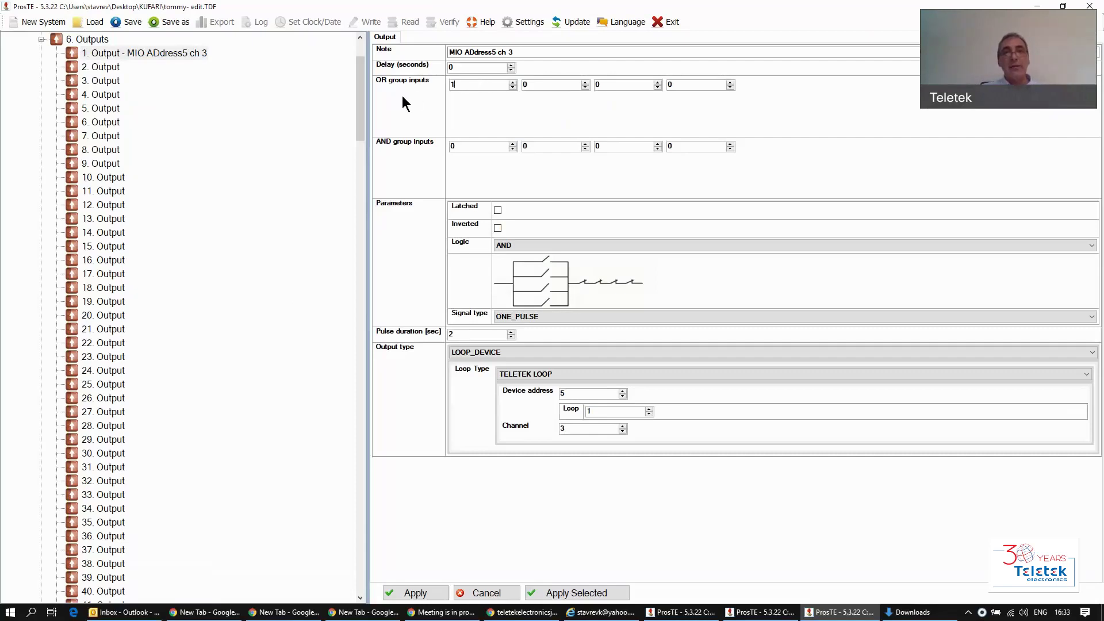
left_click(41, 39)
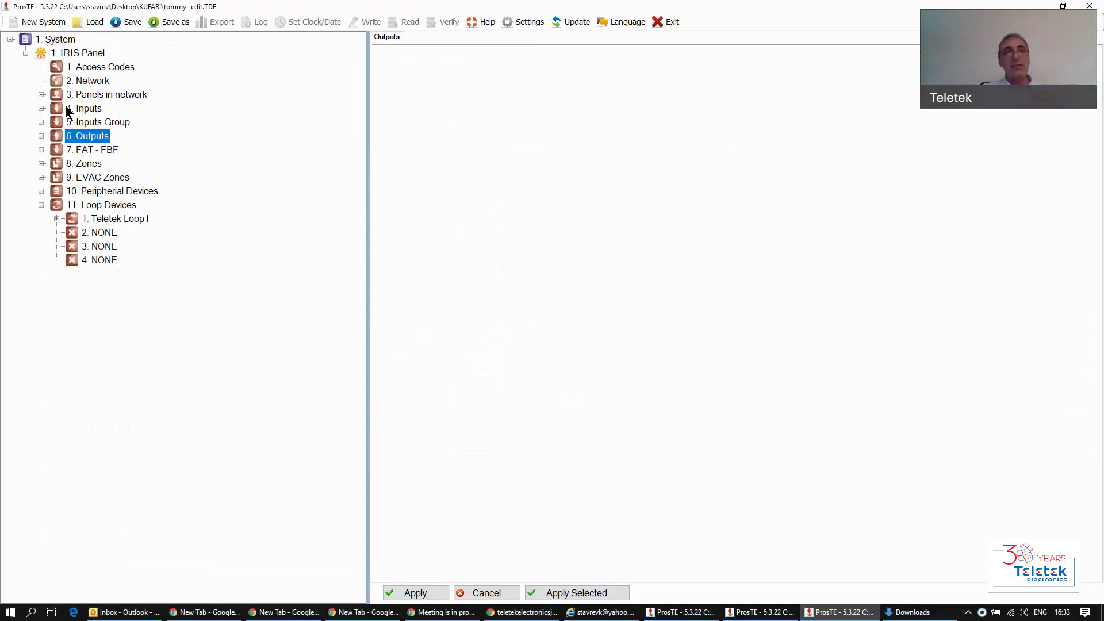
Assign Input 10 to group 100, enter Zone1 as its note, and apply the changes.
double_click(67, 107)
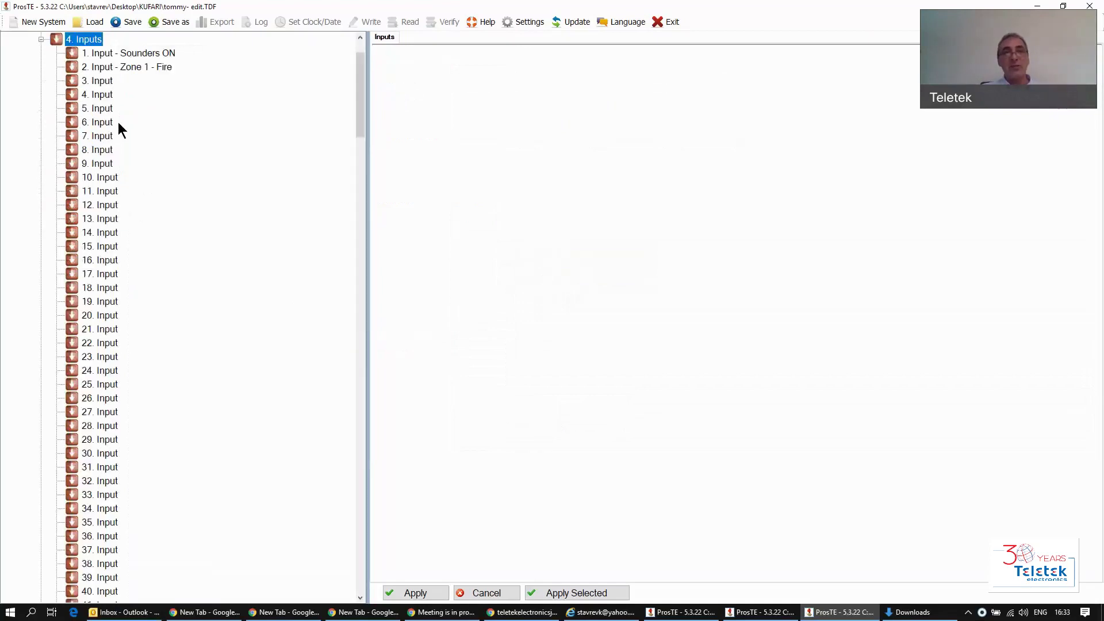
left_click(96, 179)
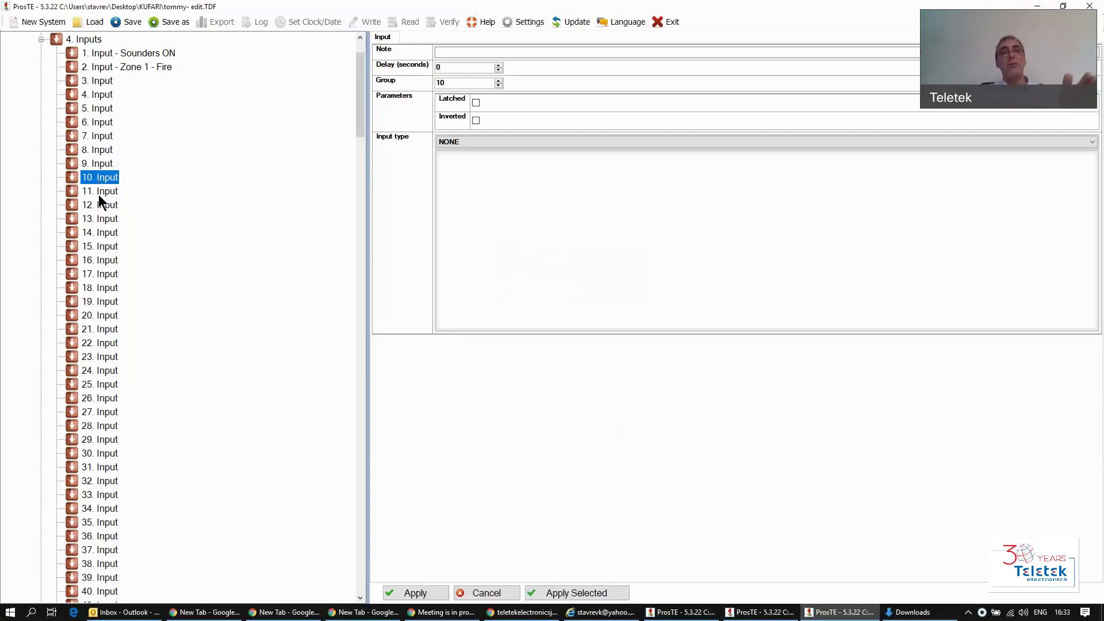
left_click(103, 194)
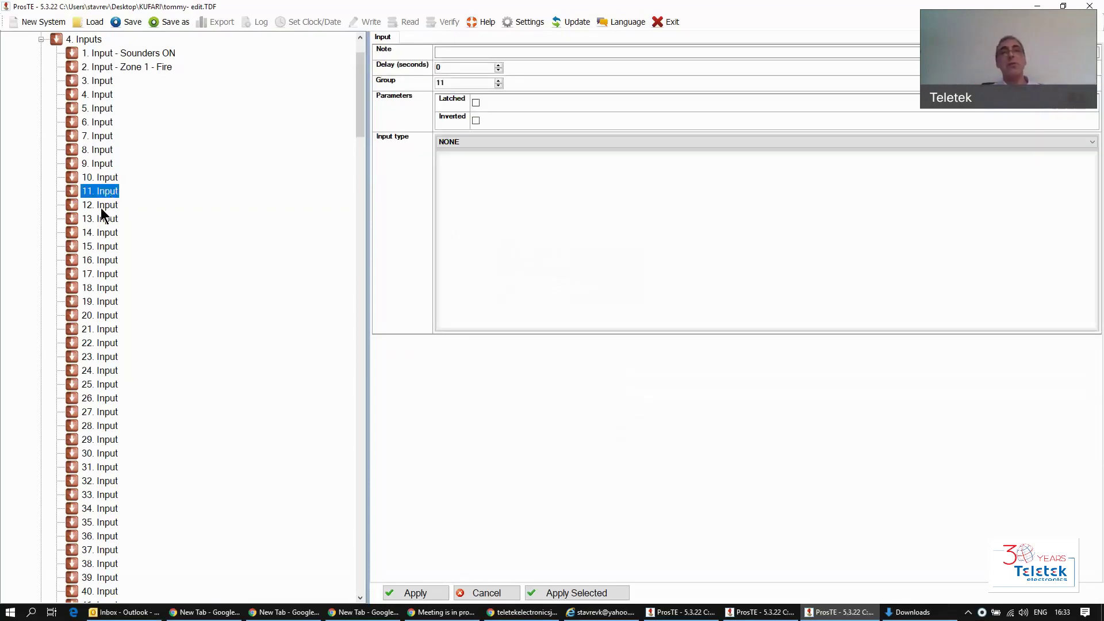
left_click(102, 208)
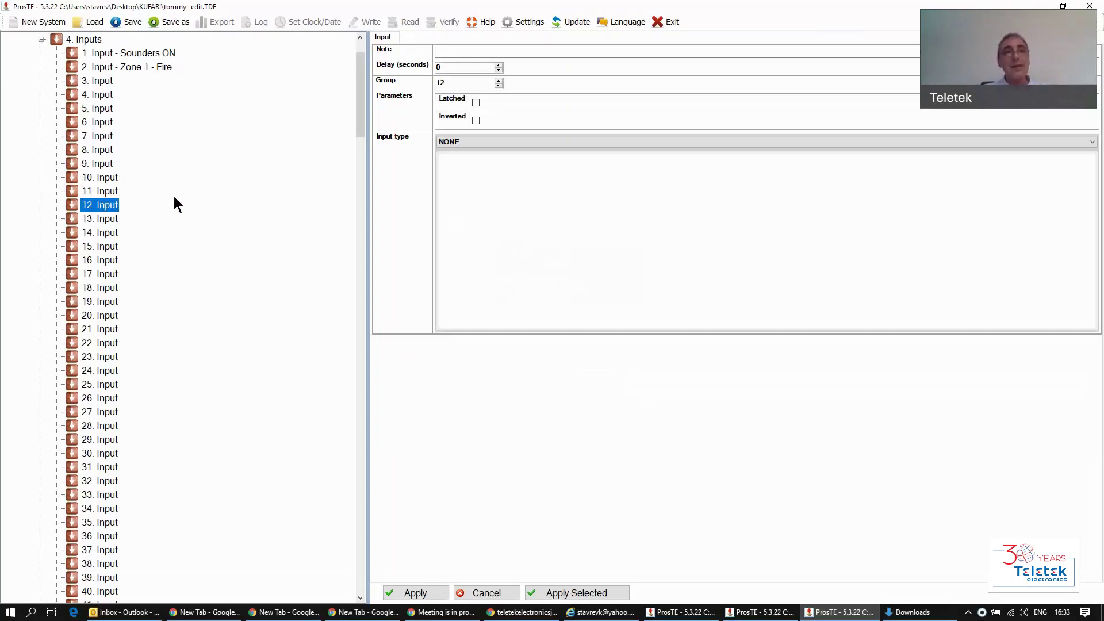
left_click(91, 178)
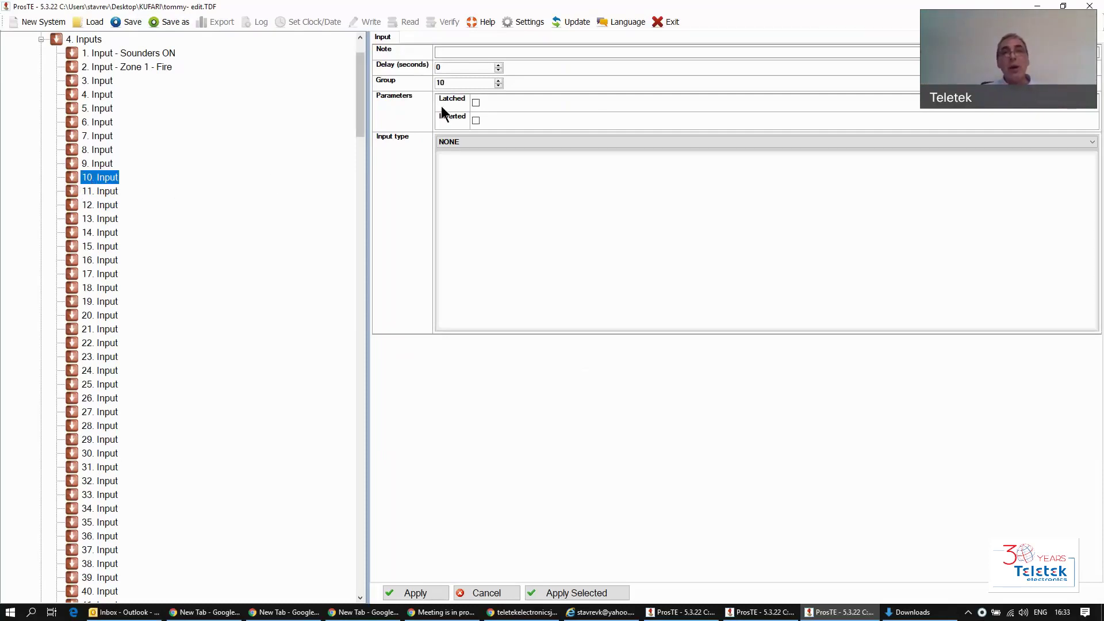
double_click(454, 83)
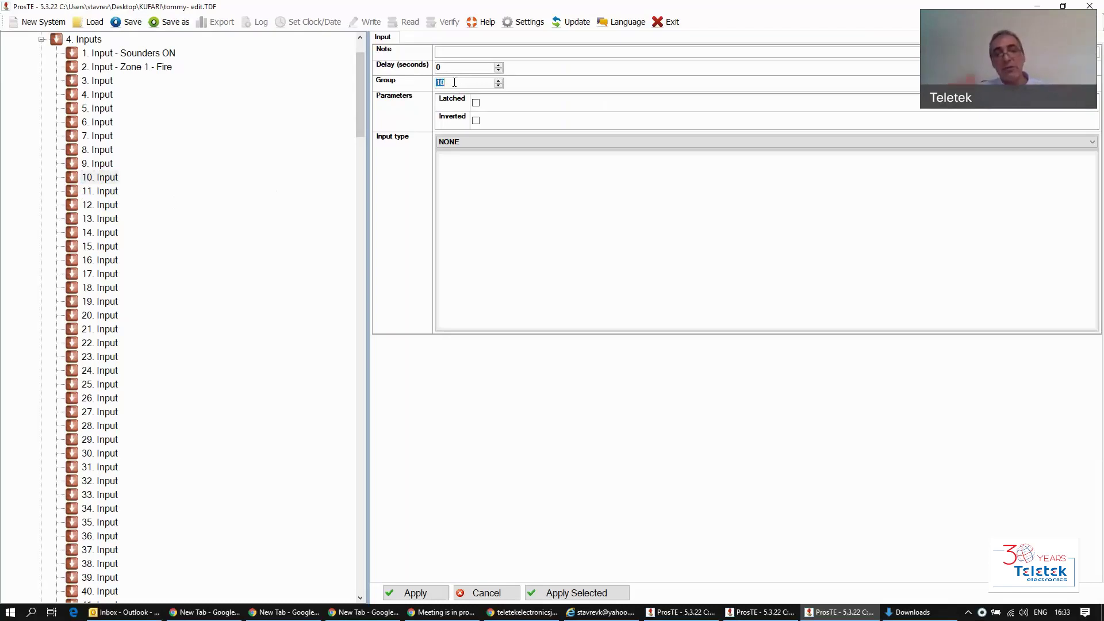
type("0")
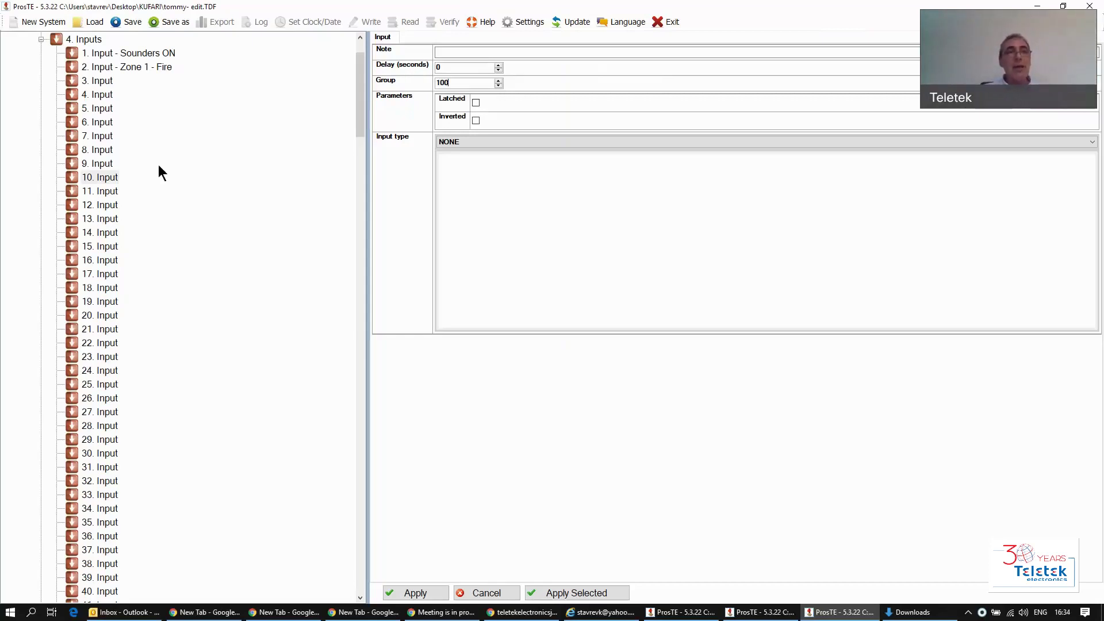
left_click(482, 52)
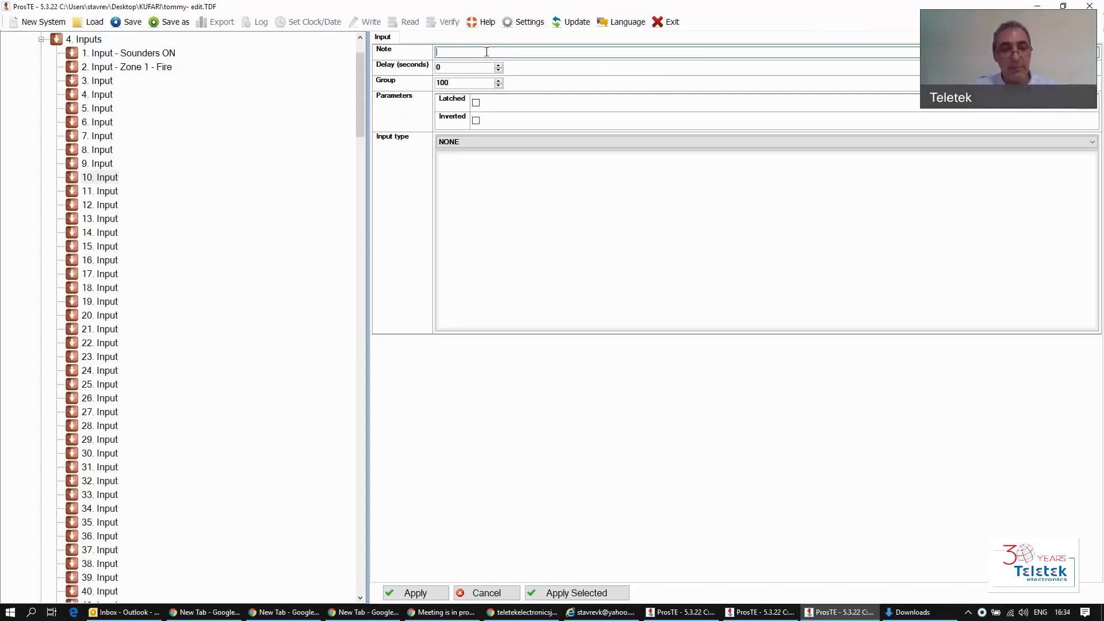
type("Zone ")
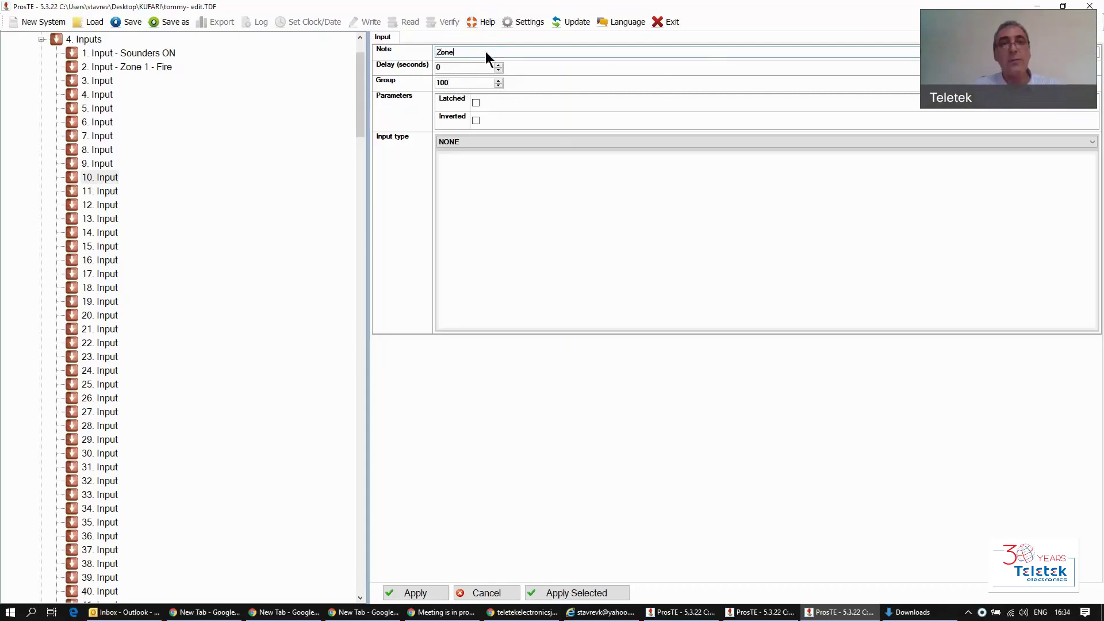
type("1")
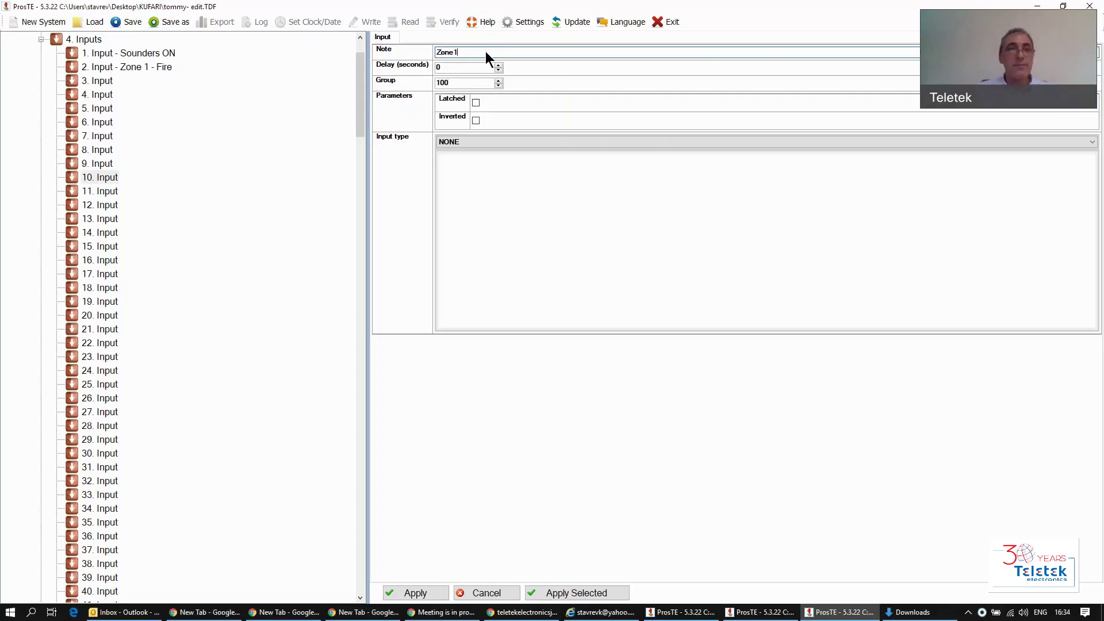
left_click(510, 342)
Enter Zone2 as Input 11's note, set its group to 10, and apply the changes.
left_click(440, 52)
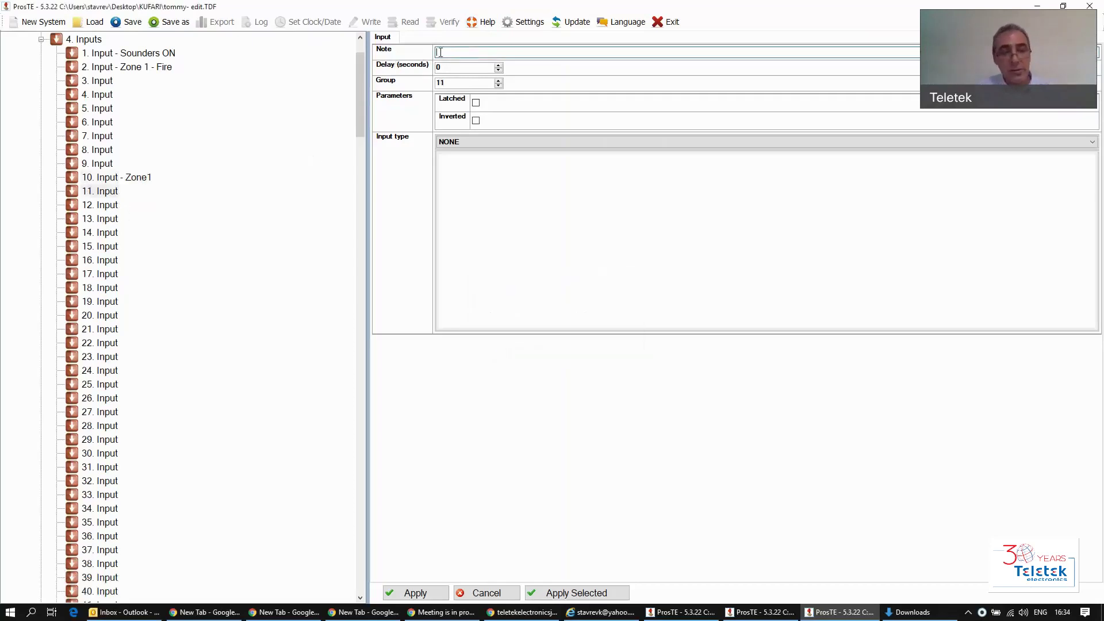
type("Zone2")
double_click(463, 83)
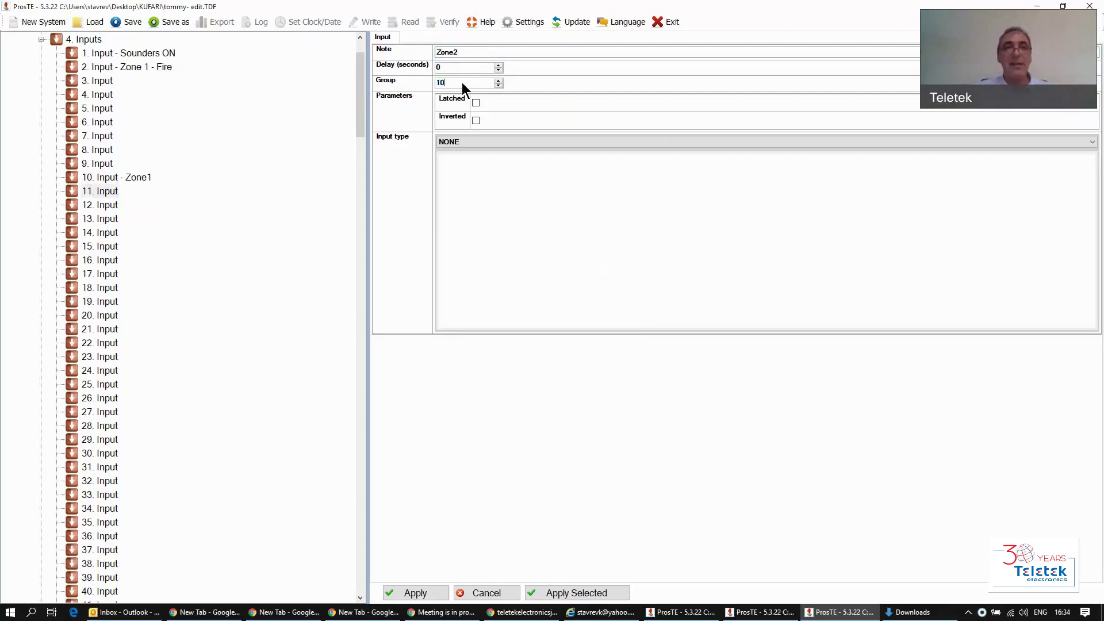
left_click(112, 205)
left_click(509, 340)
Configure Input 12 with note zone3, group 10, input type ZONE, function FIRE and zone number 3, and apply it.
left_click(458, 56)
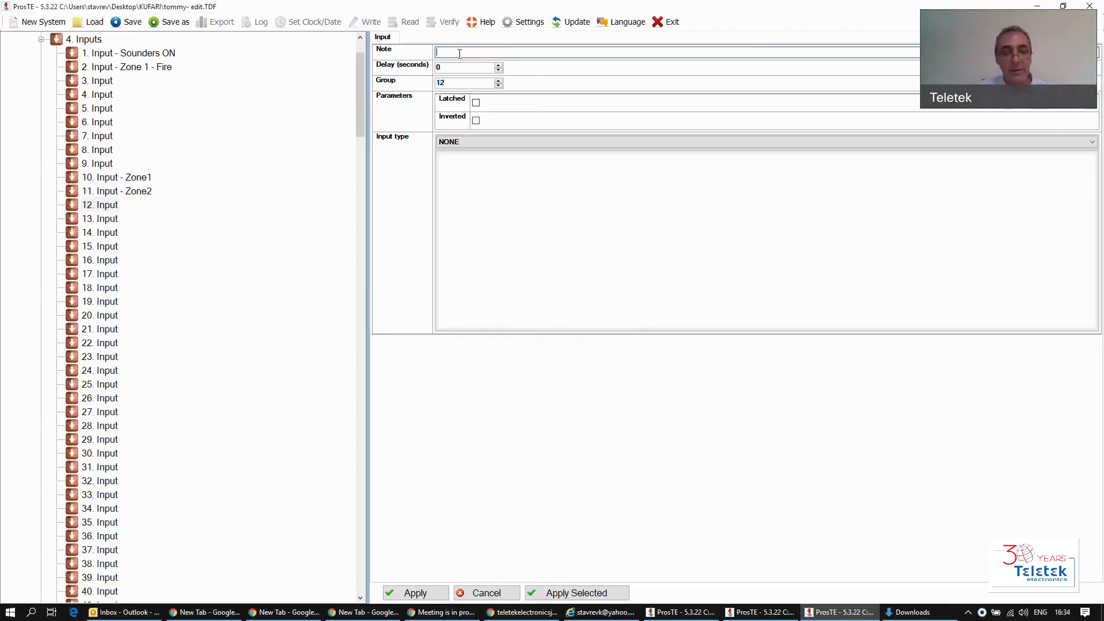
type("zone")
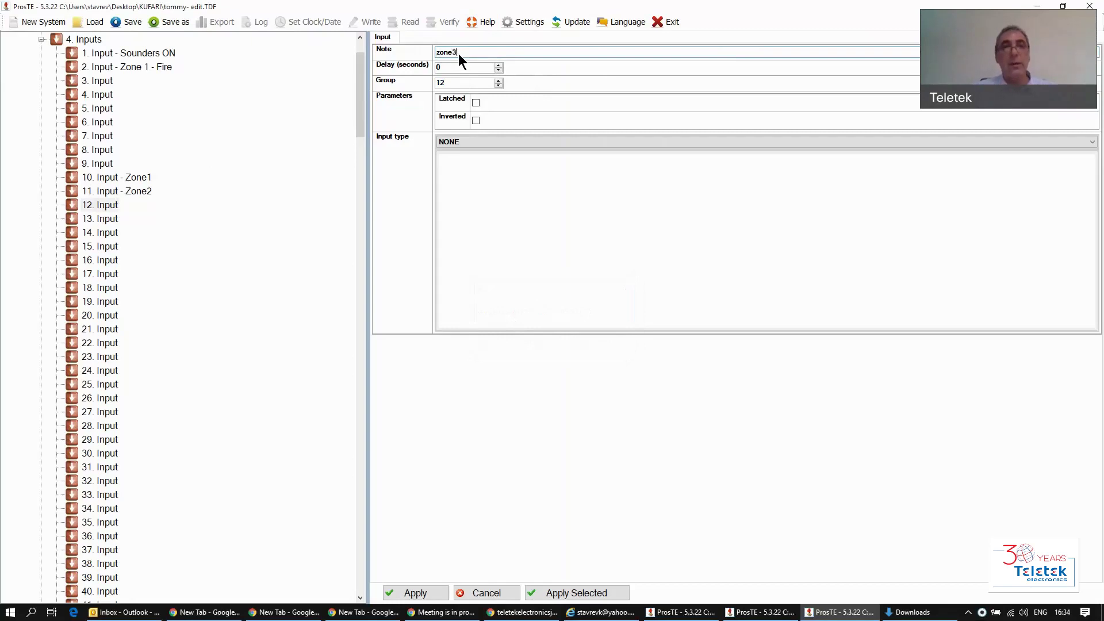
type("3")
double_click(453, 87)
type("10")
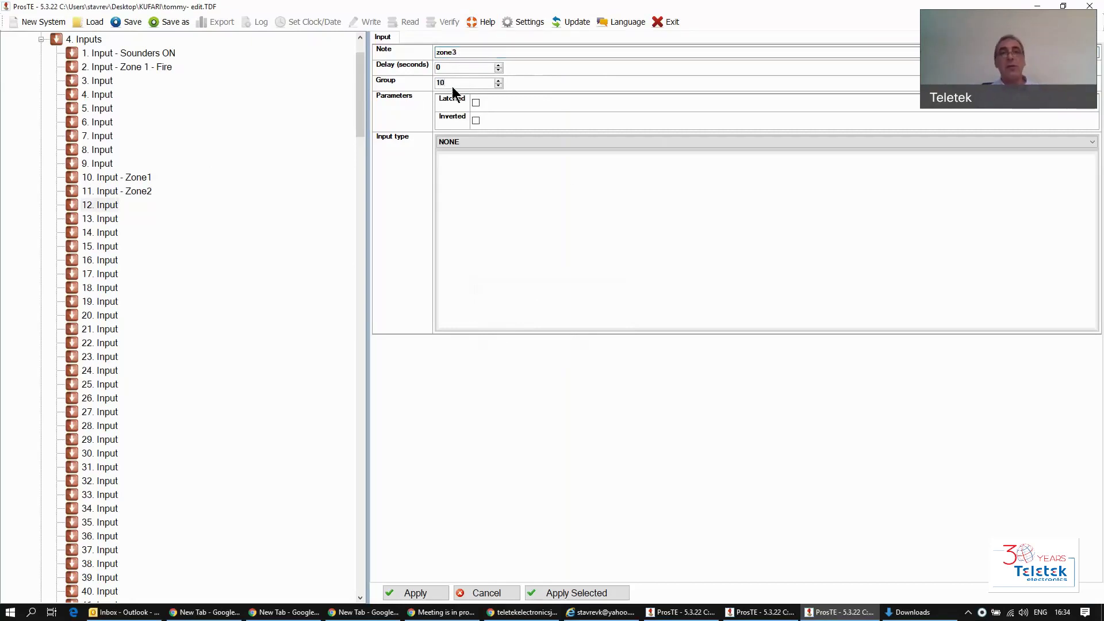
left_click(512, 142)
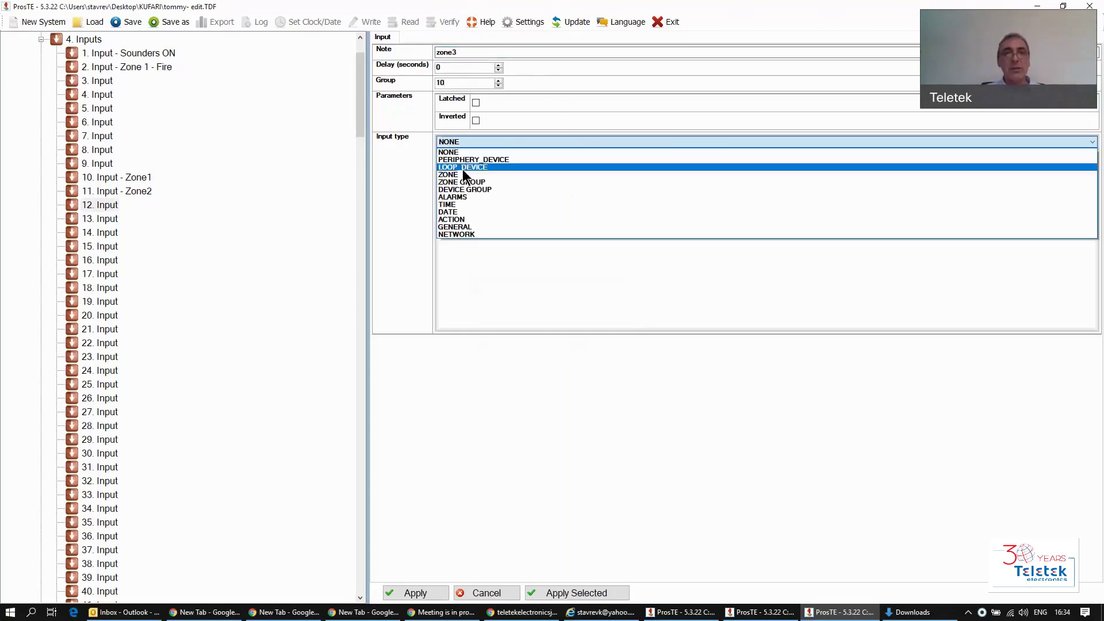
left_click(448, 172)
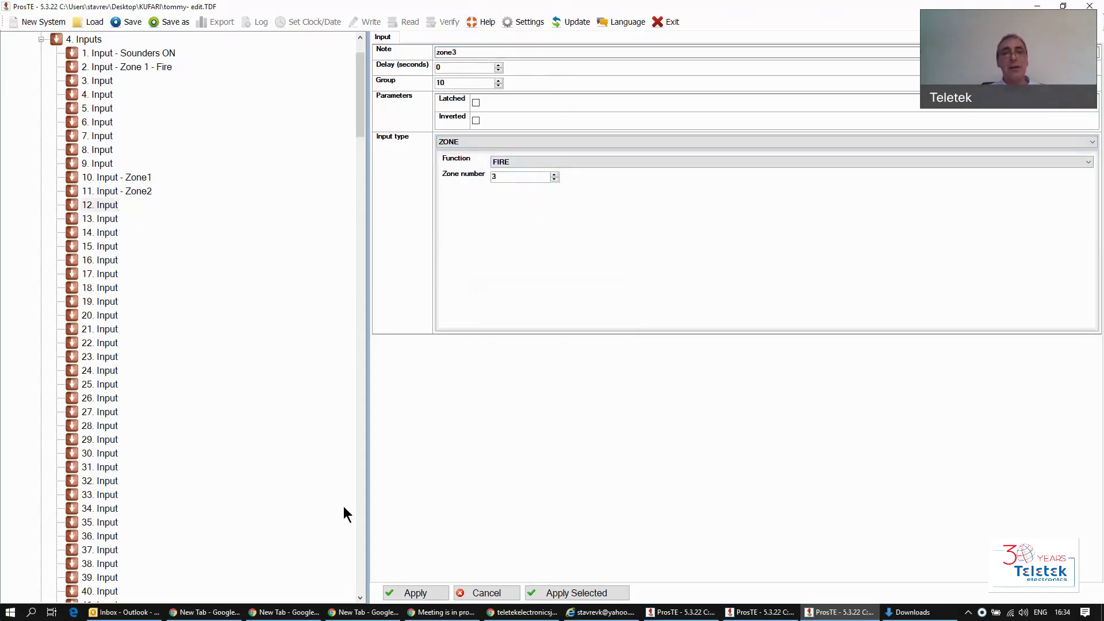
left_click(419, 593)
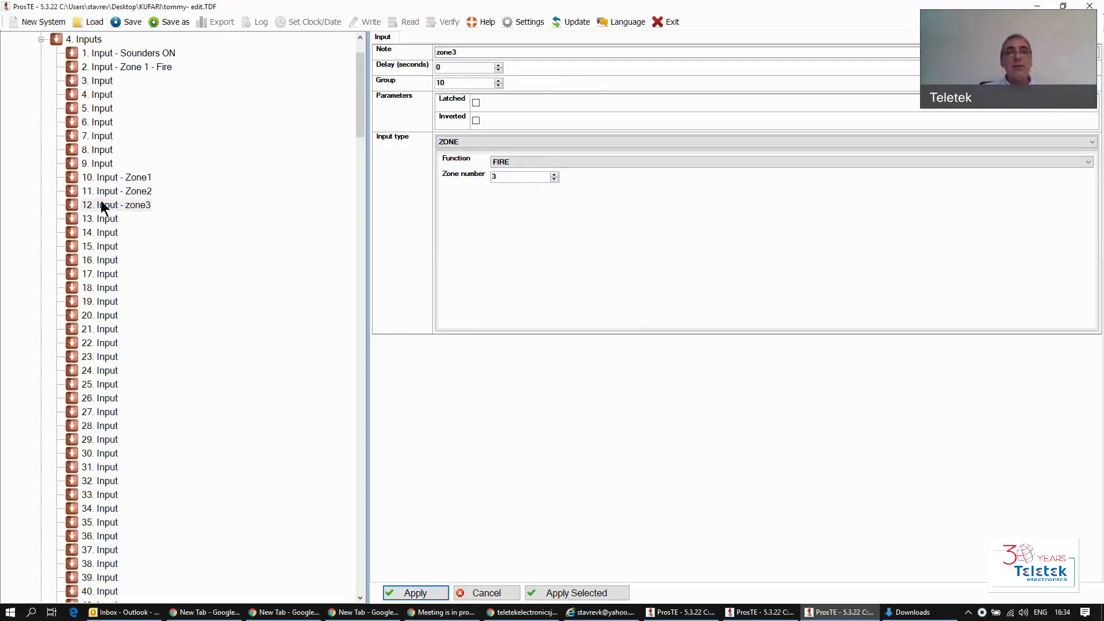
Set Input 12's group to 100, change Input 11's group as well, and apply both edits.
double_click(455, 83)
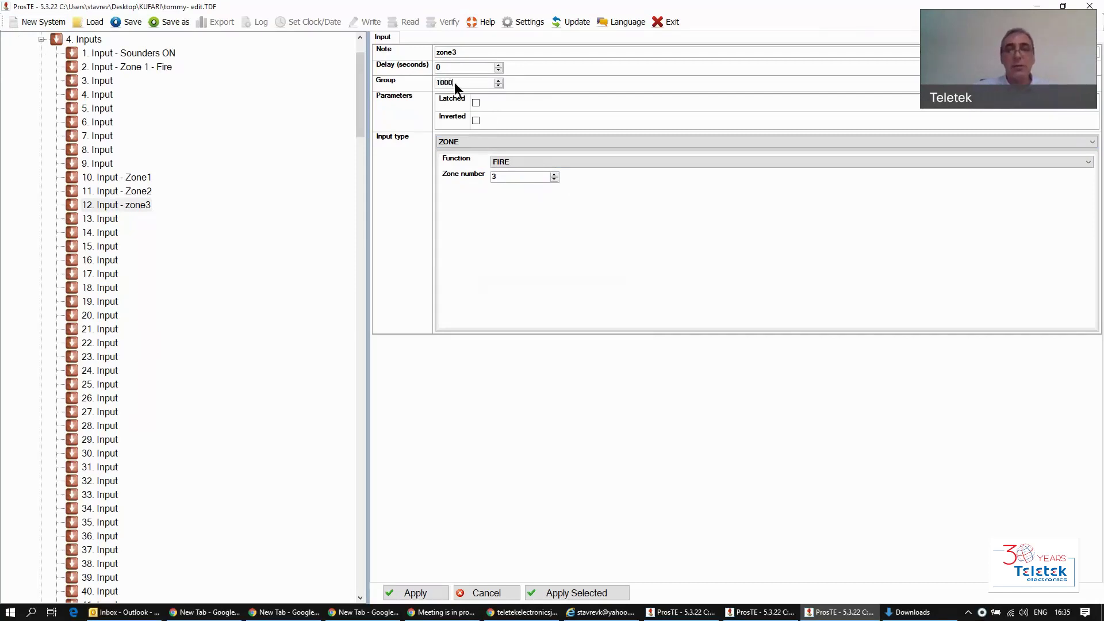
left_click(120, 191)
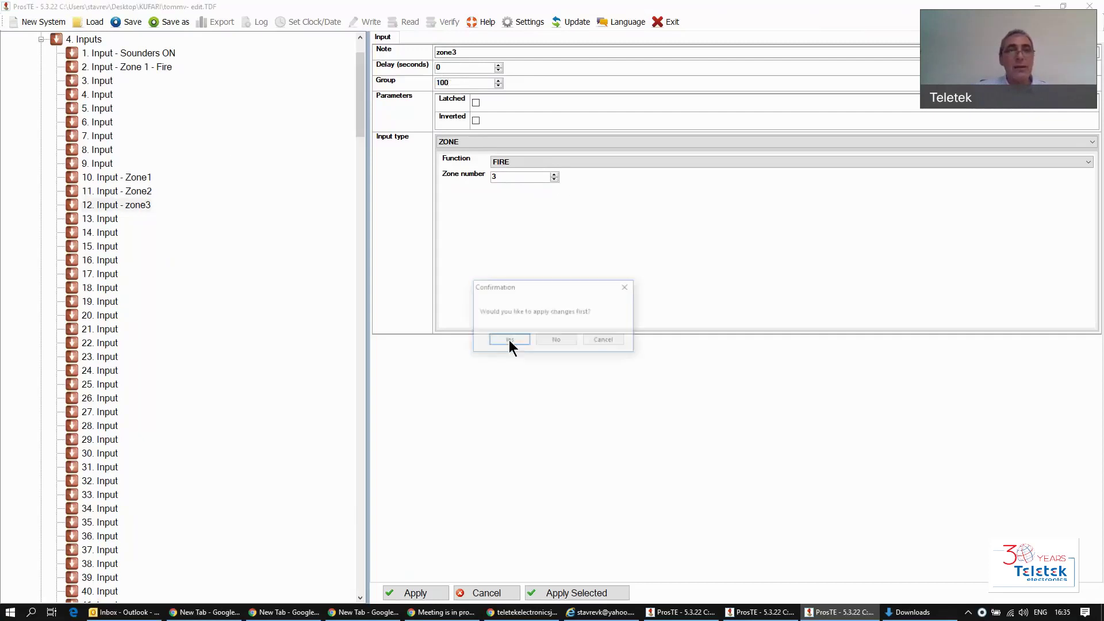
left_click(509, 340)
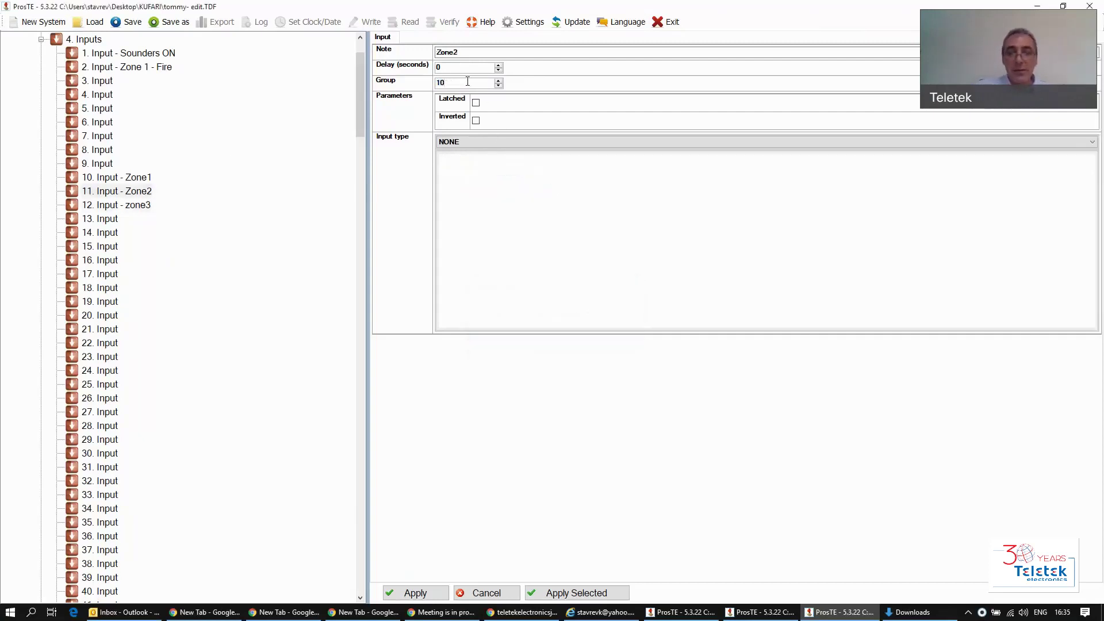
left_click(111, 178)
left_click(509, 340)
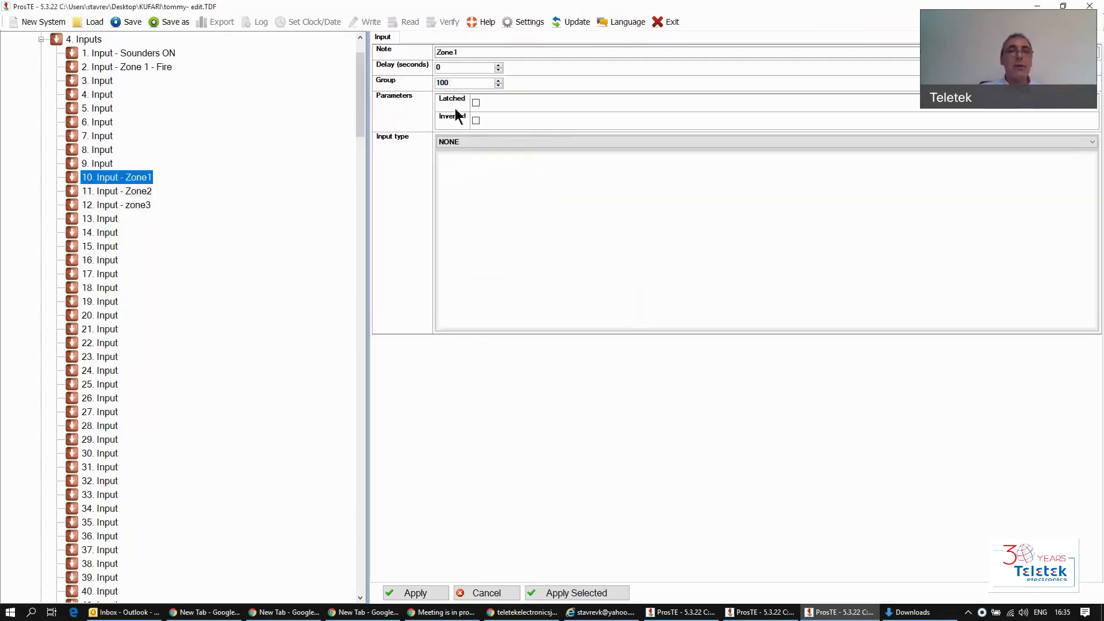
Add group 100 as the second OR group input of Output 1, MIO ADdress5 ch 3.
left_click(40, 40)
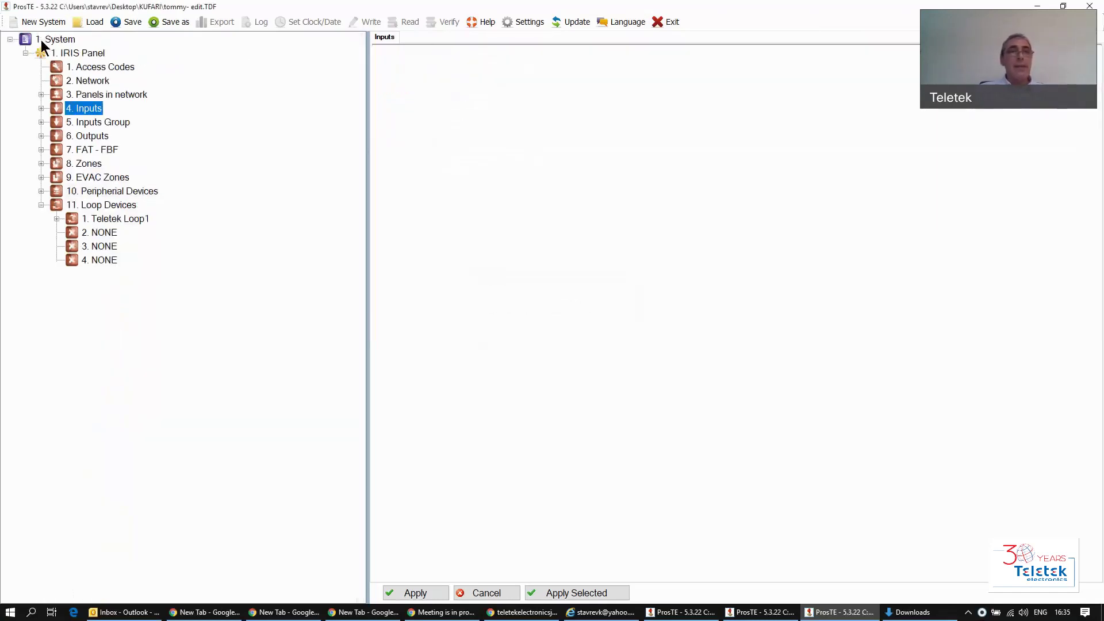
double_click(84, 136)
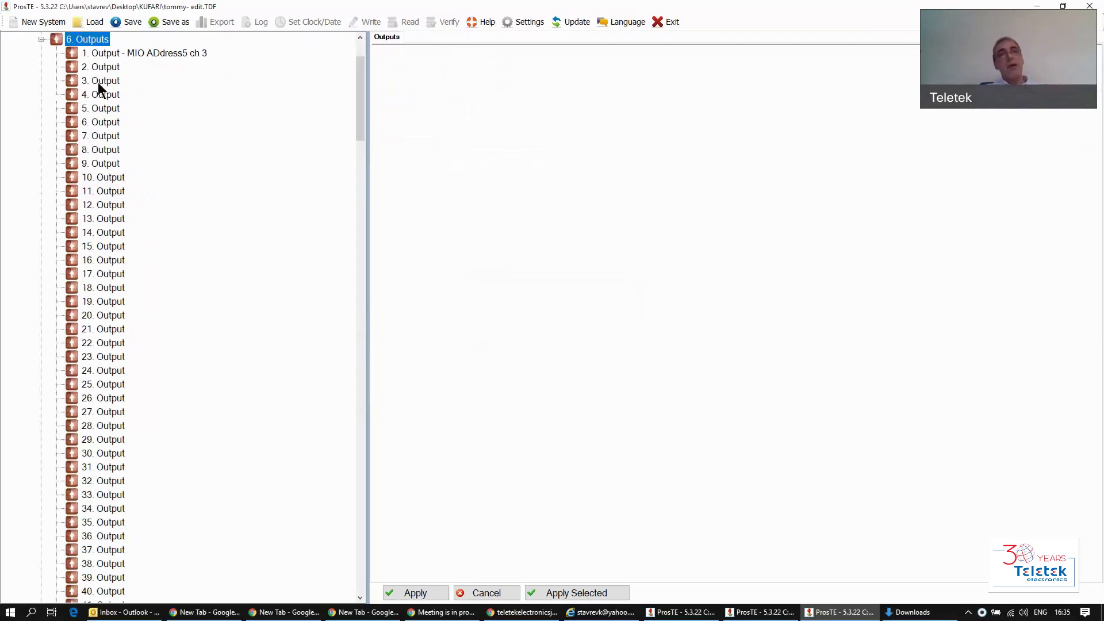
left_click(137, 53)
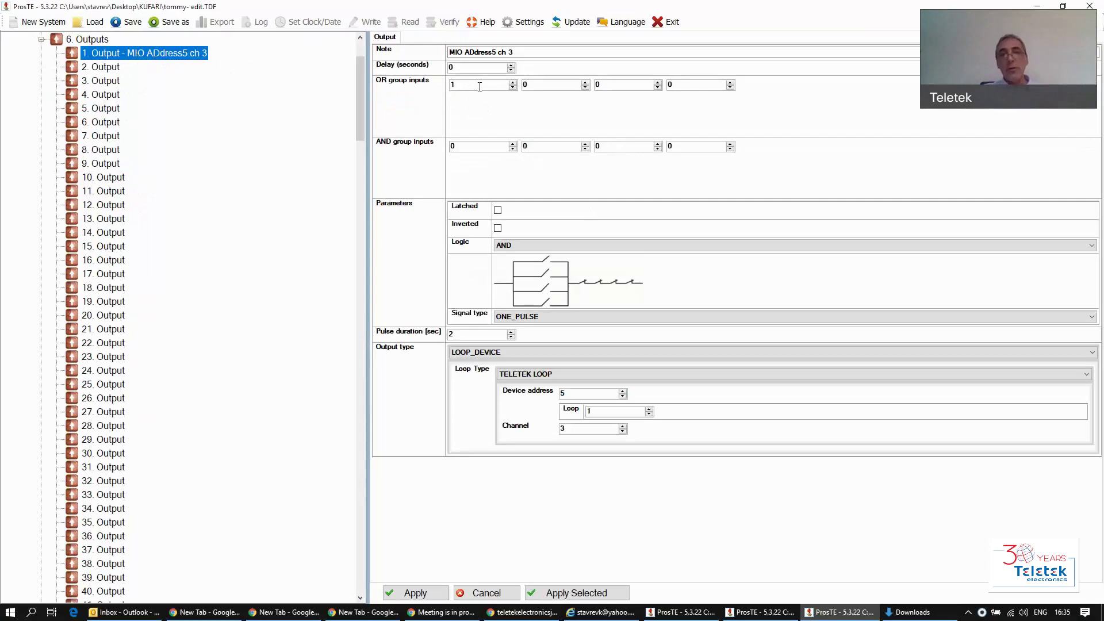
left_click(553, 85)
double_click(553, 86)
type("100")
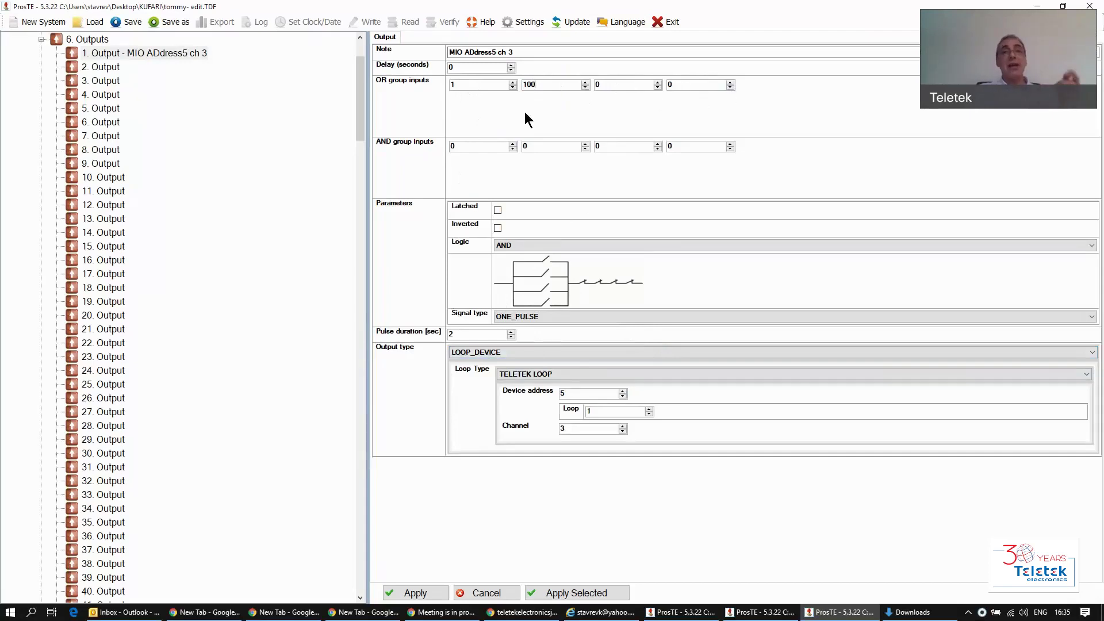
left_click(41, 38)
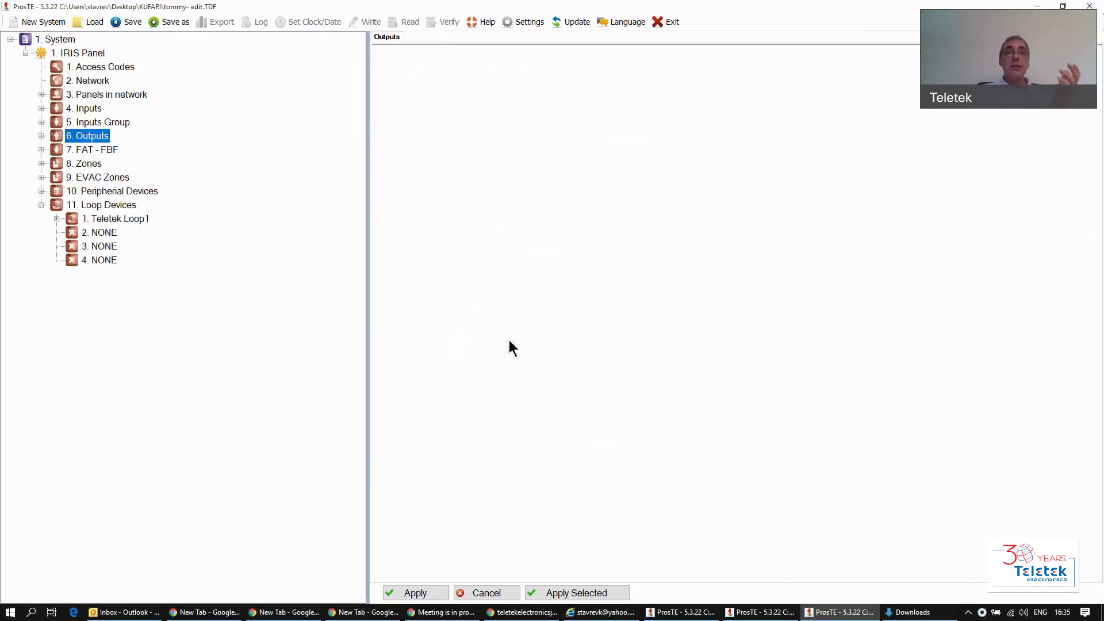
Review the group assignments and input types of Inputs 10, 11 and 12.
left_click(84, 109)
double_click(84, 107)
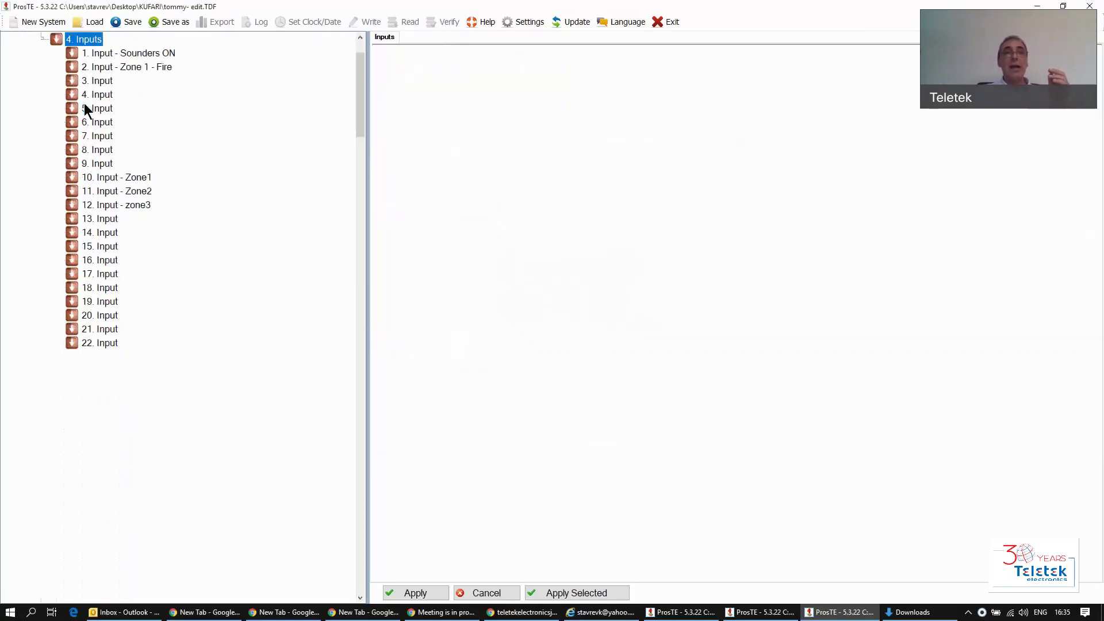
left_click(126, 174)
left_click(126, 188)
left_click(125, 204)
left_click(129, 190)
left_click(130, 175)
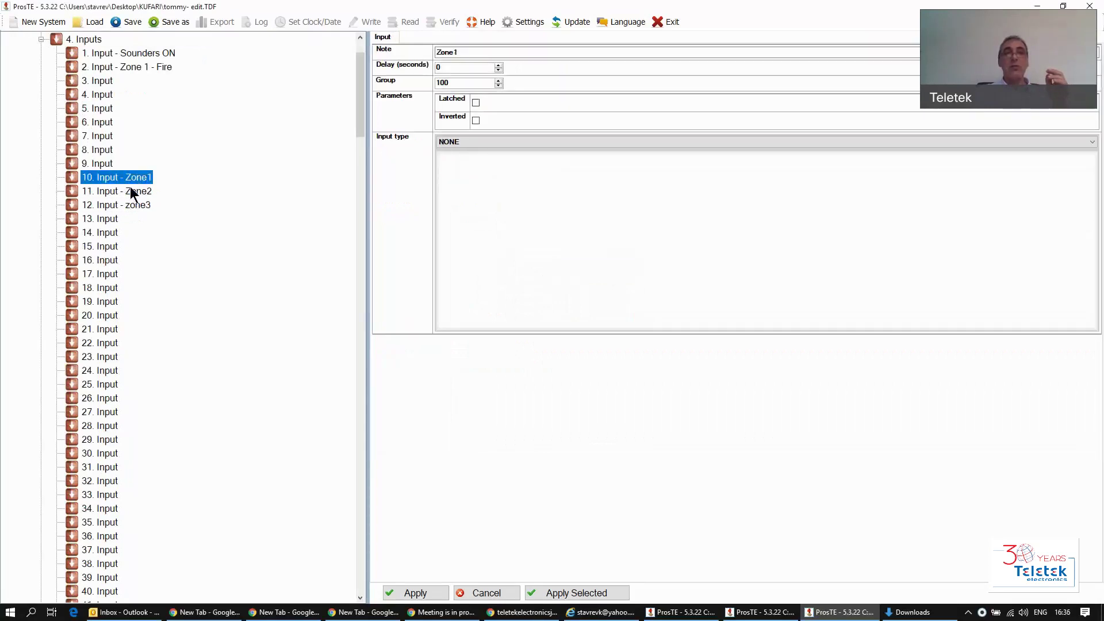
left_click(130, 187)
left_click(129, 202)
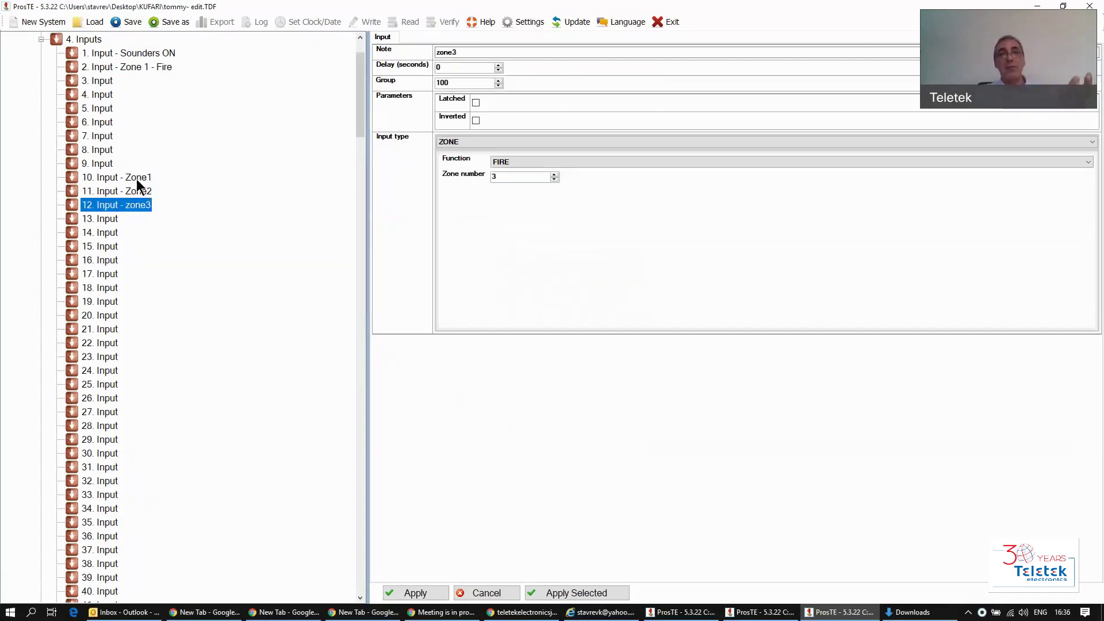
left_click(41, 39)
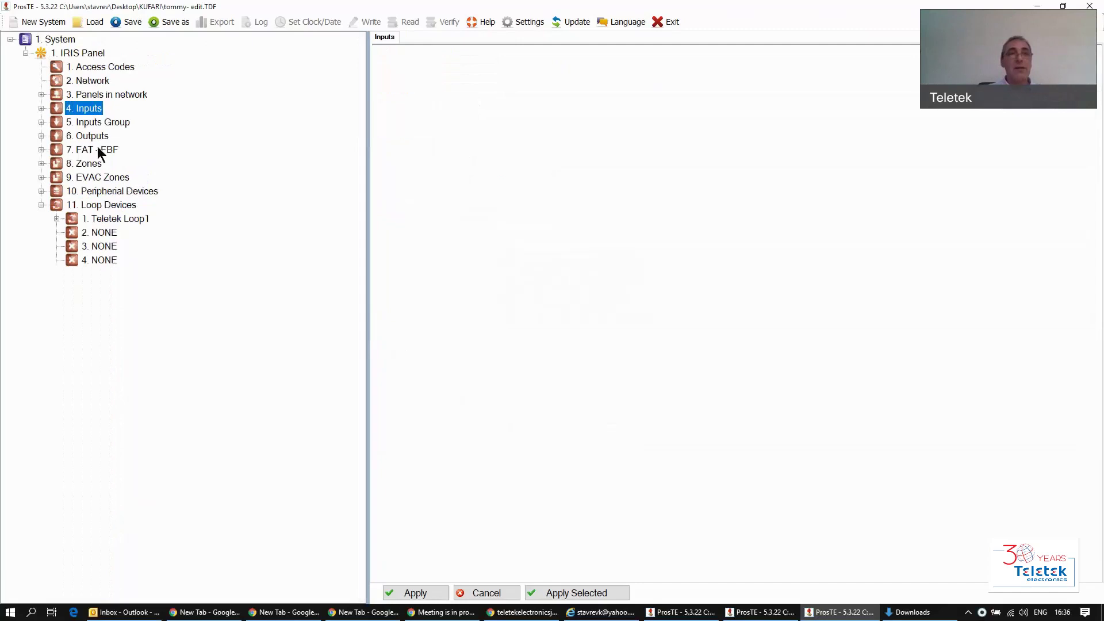
Set the input logic of inputs group 100 to AND.
double_click(98, 123)
scroll(126, 334, "down", 12)
scroll(118, 342, "down", 12)
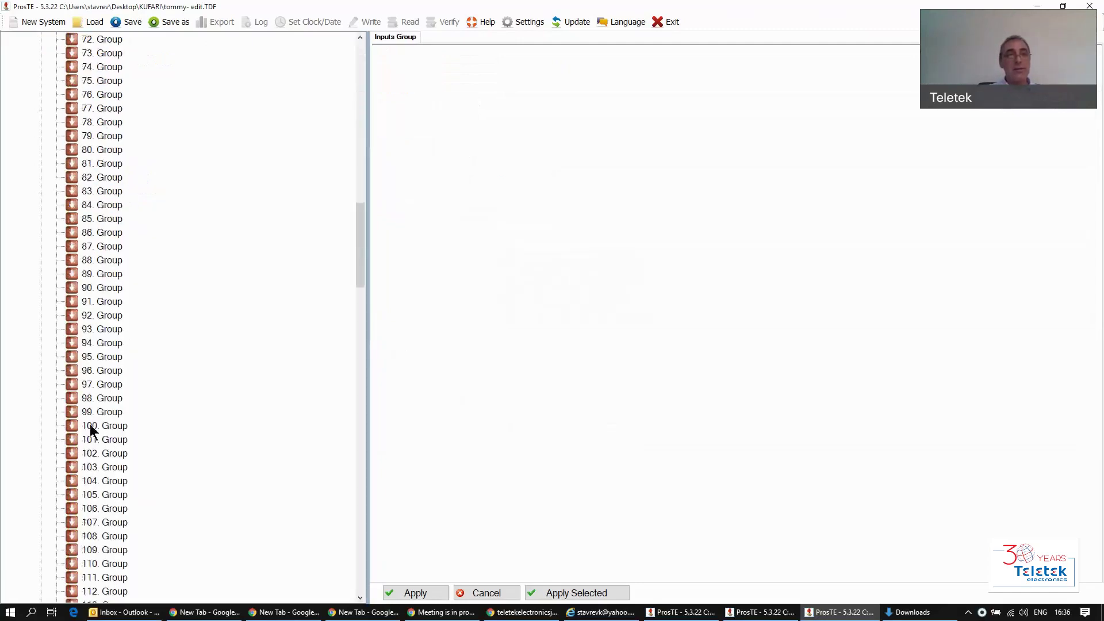
left_click(91, 425)
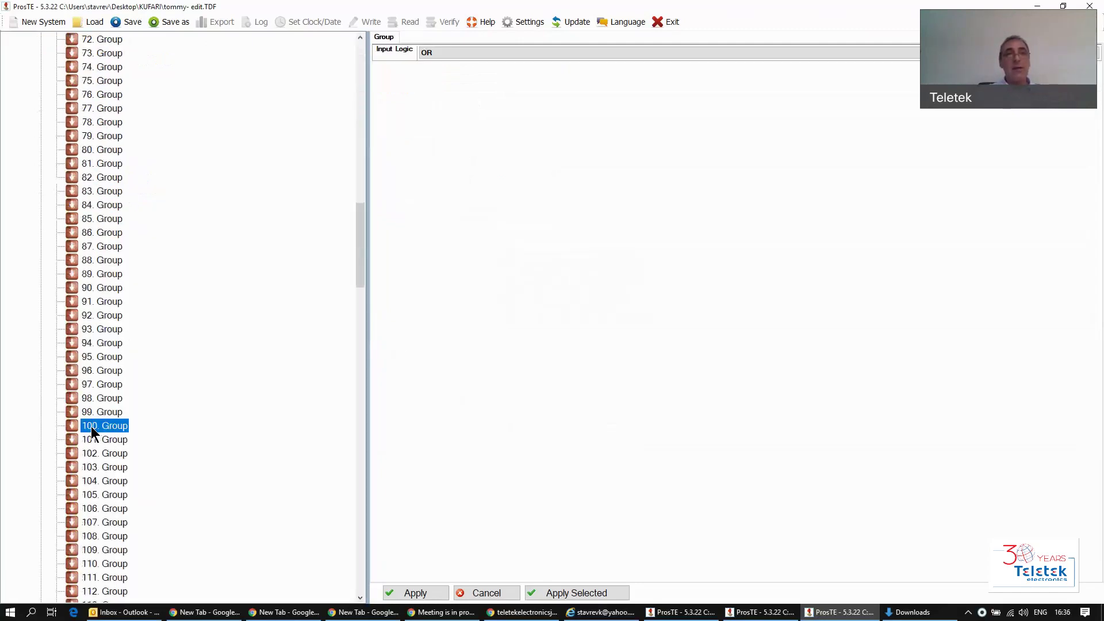
left_click(454, 53)
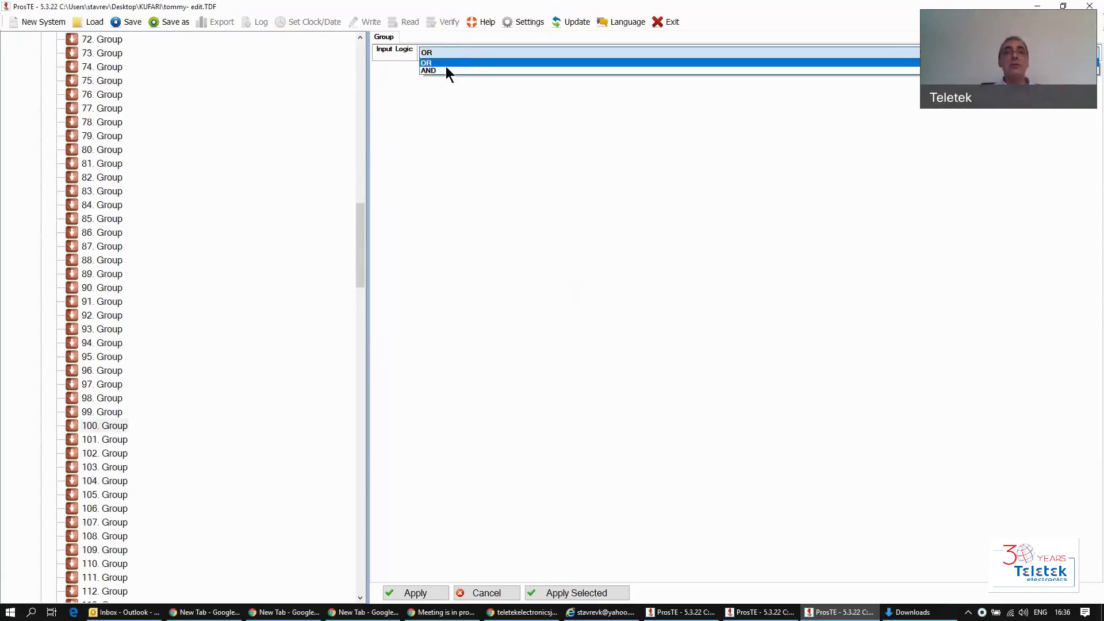
left_click(441, 72)
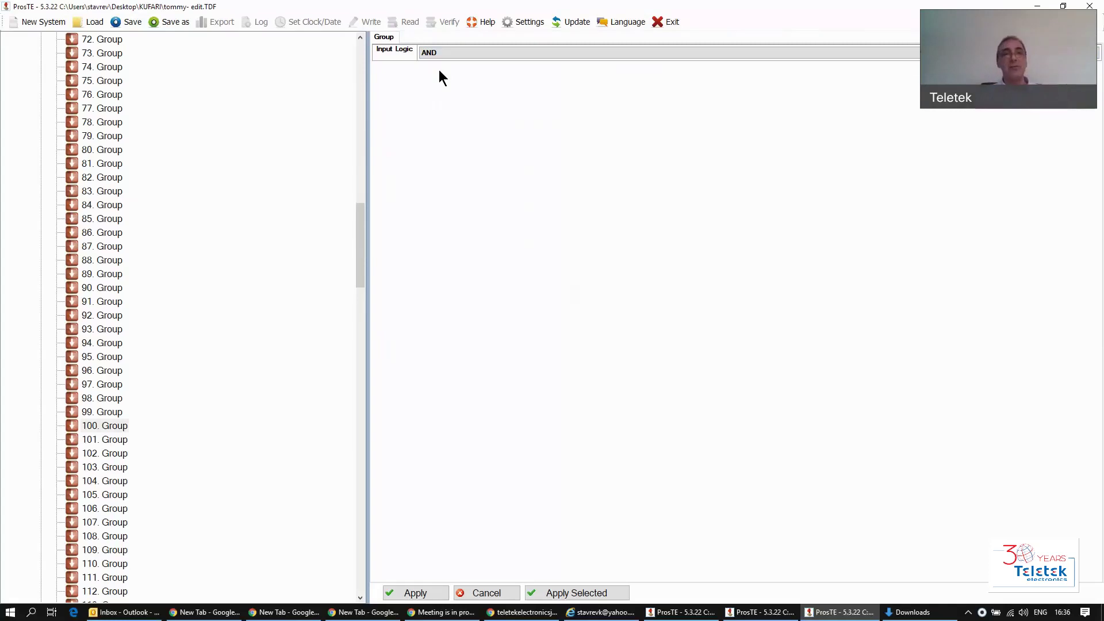
Set inputs group 100's logic back to OR and apply the change.
left_click(446, 53)
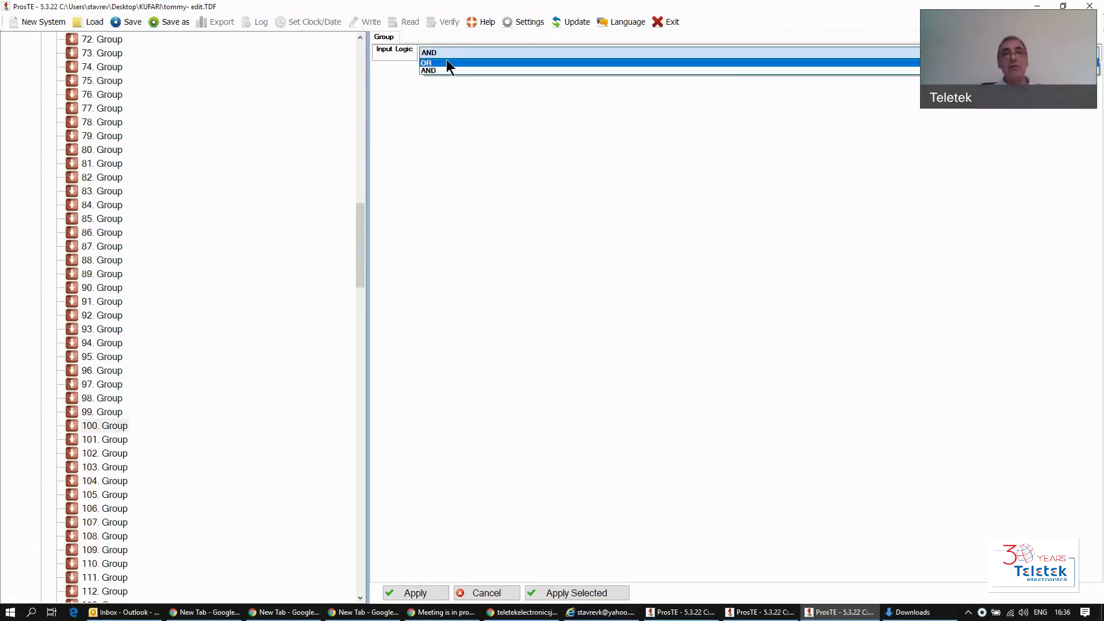
left_click(446, 61)
left_click_drag(353, 240, 339, 63)
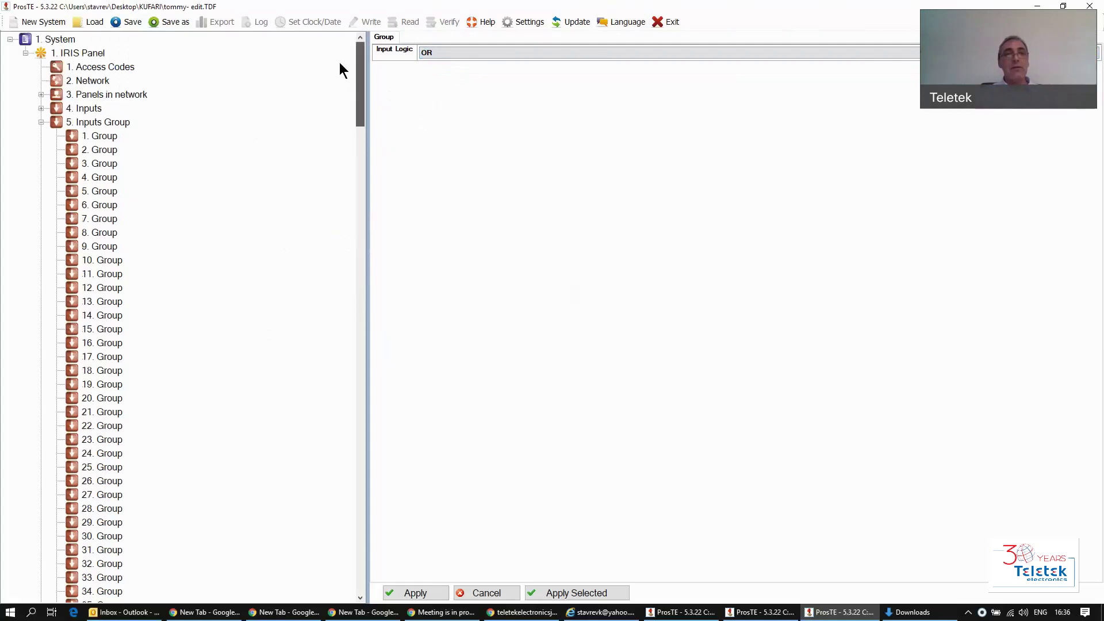
left_click(38, 122)
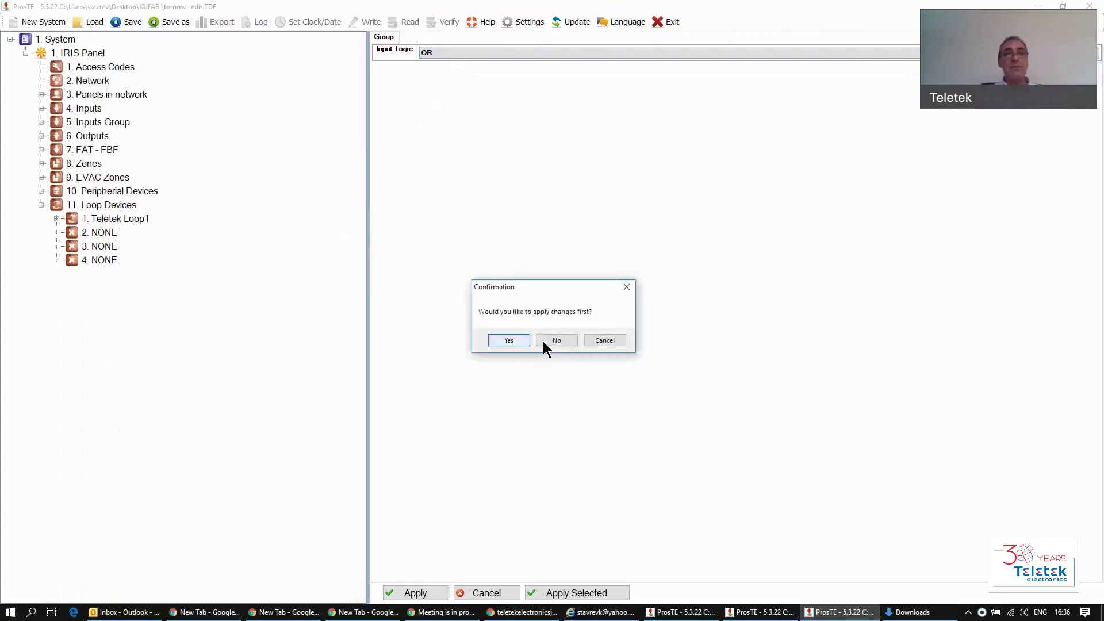
left_click(509, 341)
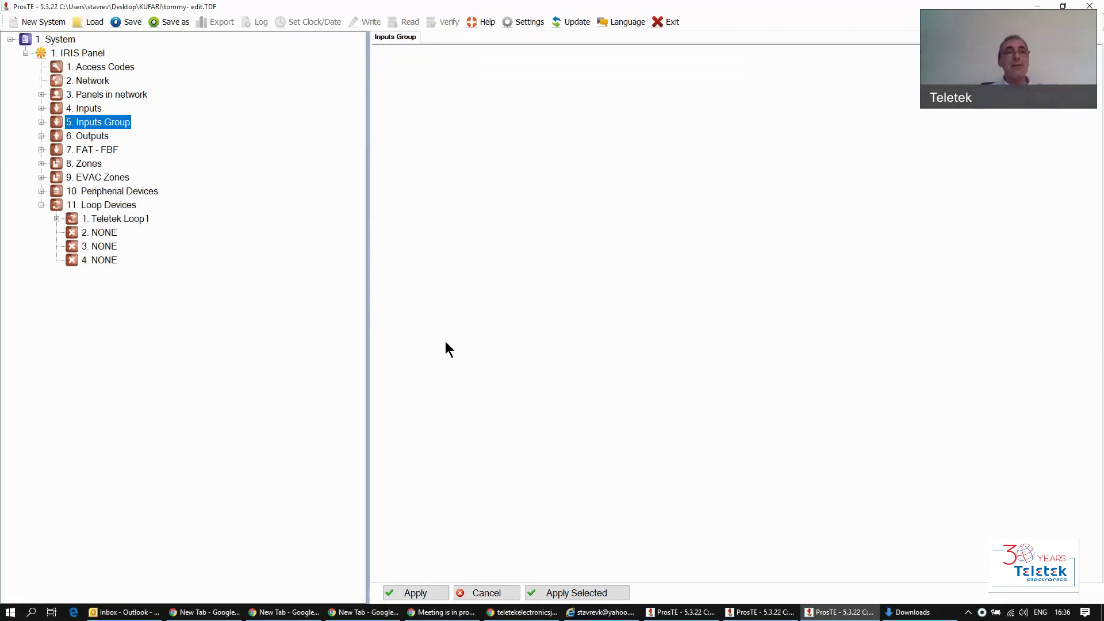
Set Input 17's type to LOOP_DEVICE with device address 5.
left_click(81, 109)
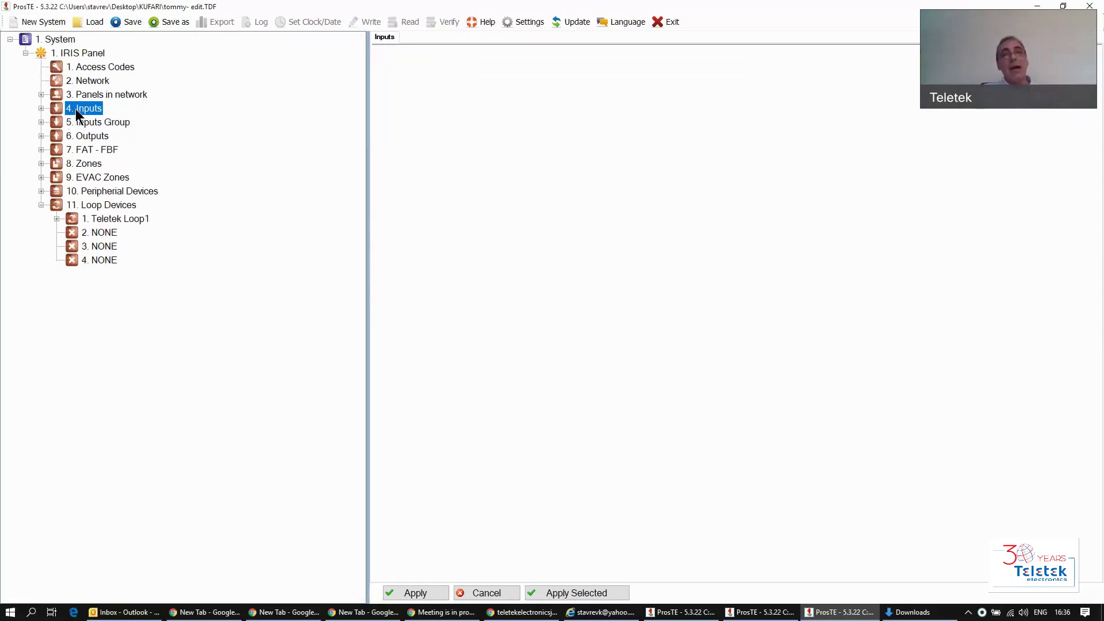
left_click(41, 108)
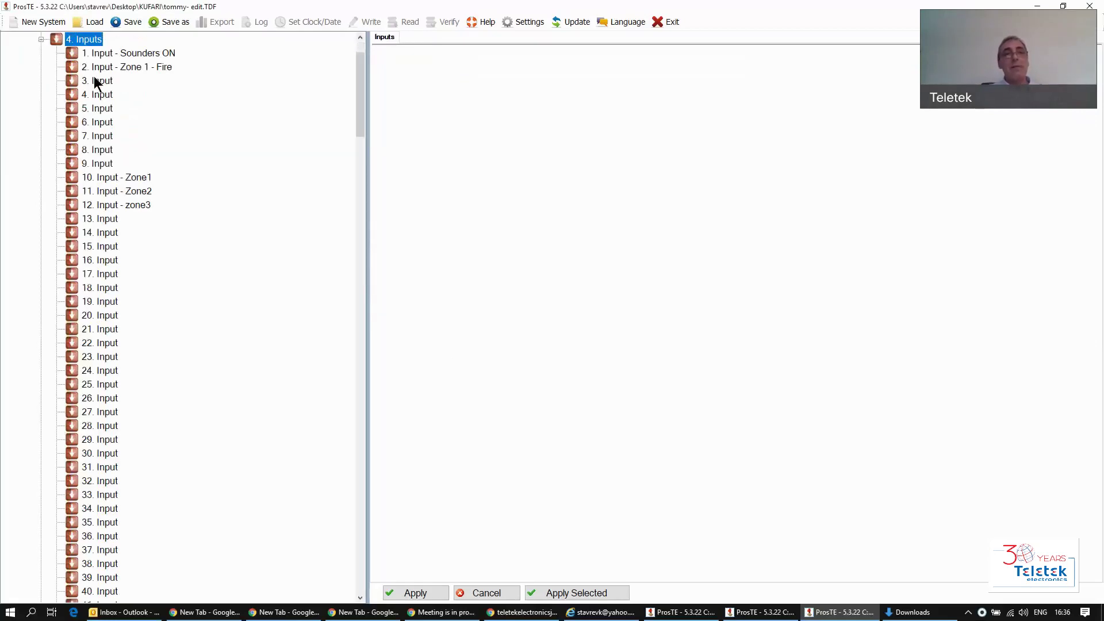
left_click(100, 271)
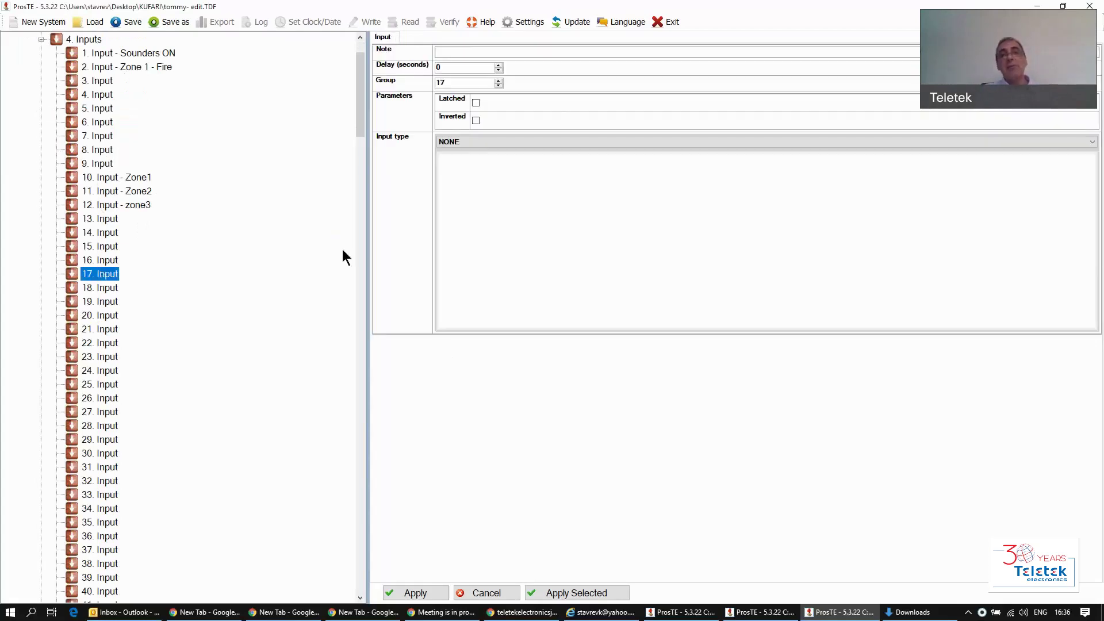
left_click(509, 141)
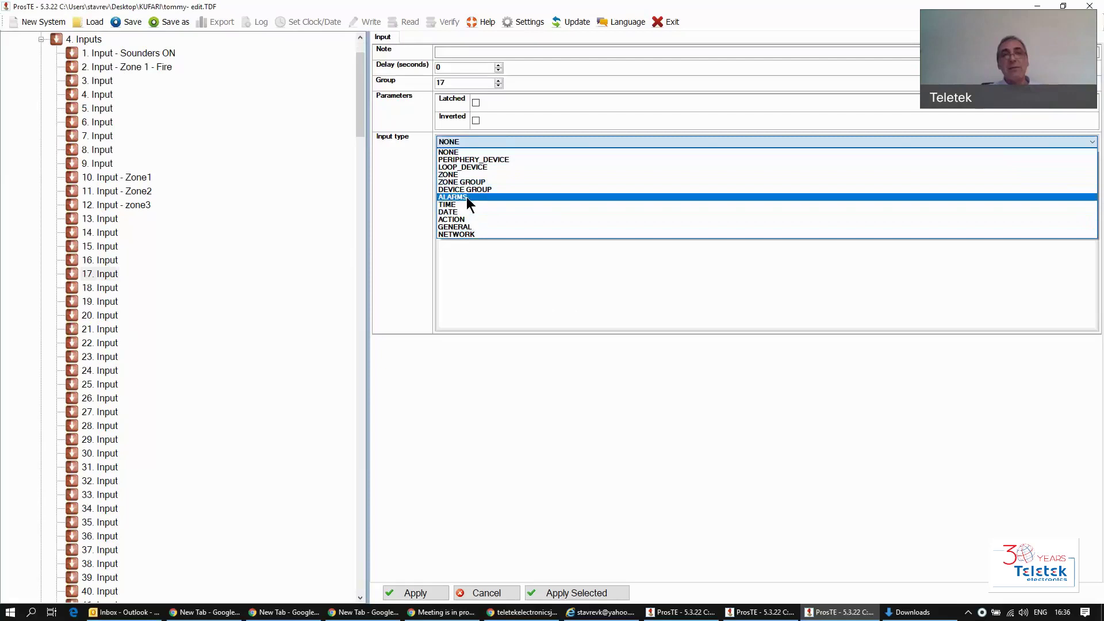
left_click(472, 167)
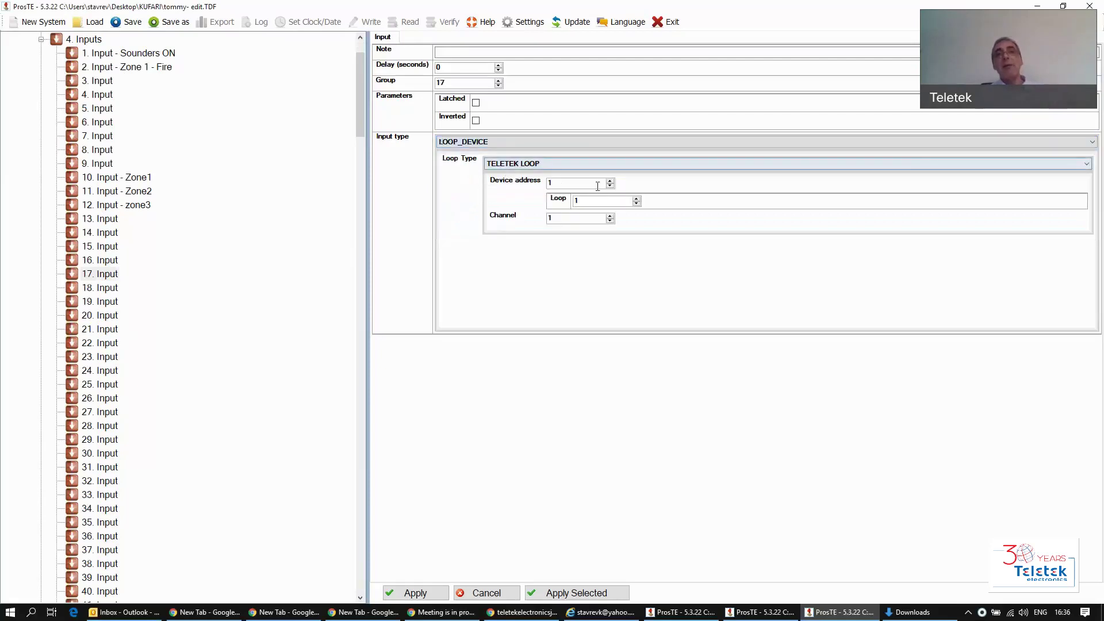
double_click(584, 181)
type("5")
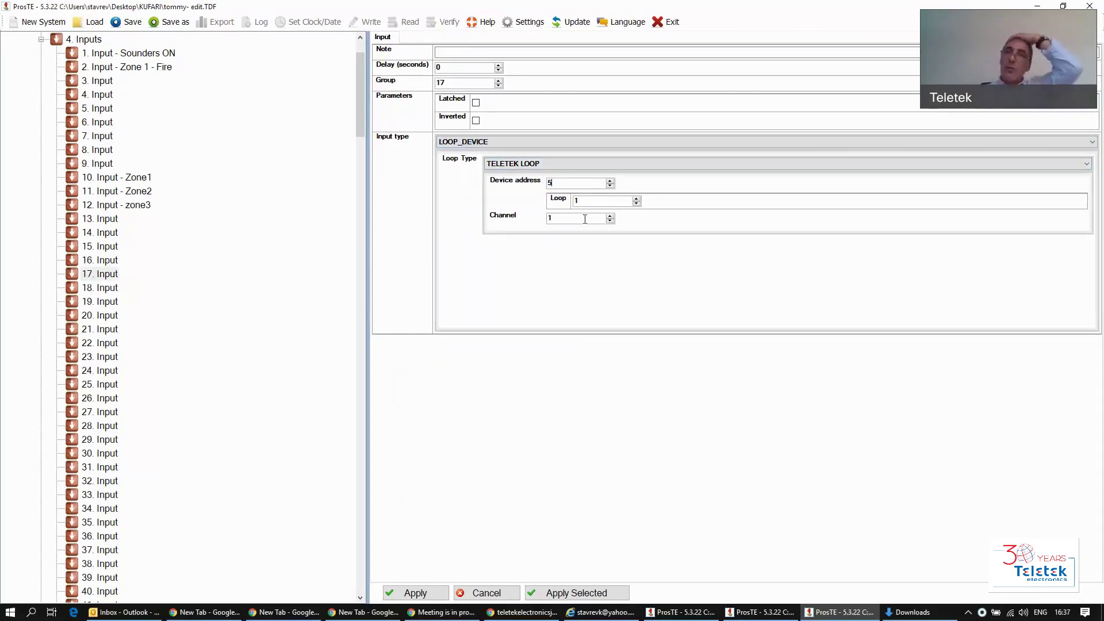
Enter MIO ch1 address5 as Input 17's note and apply the changes.
left_click(469, 52)
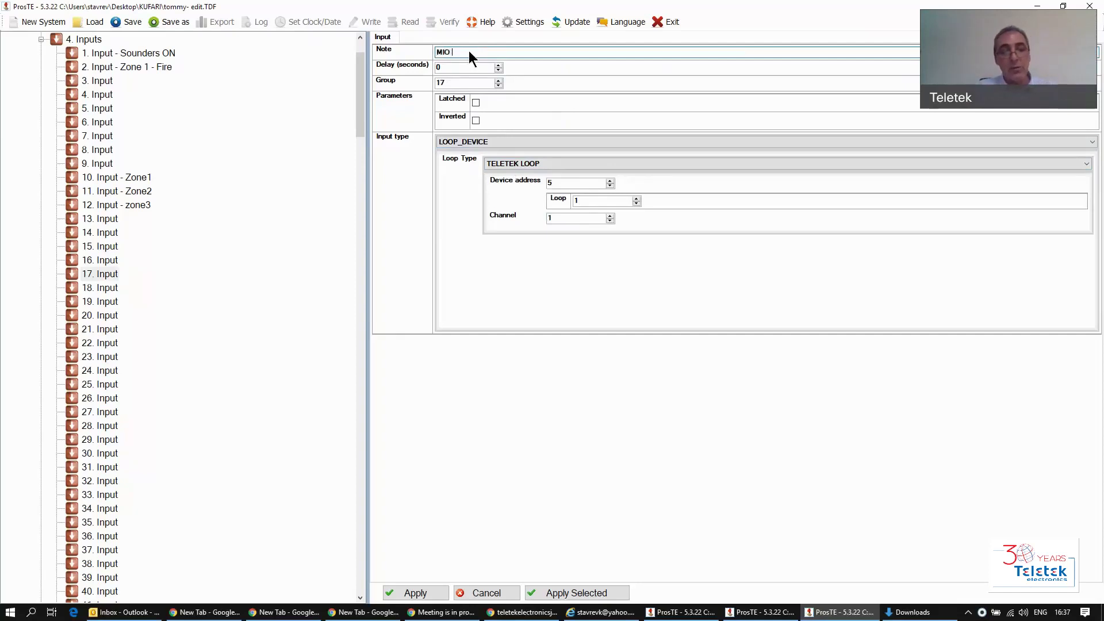
type("1")
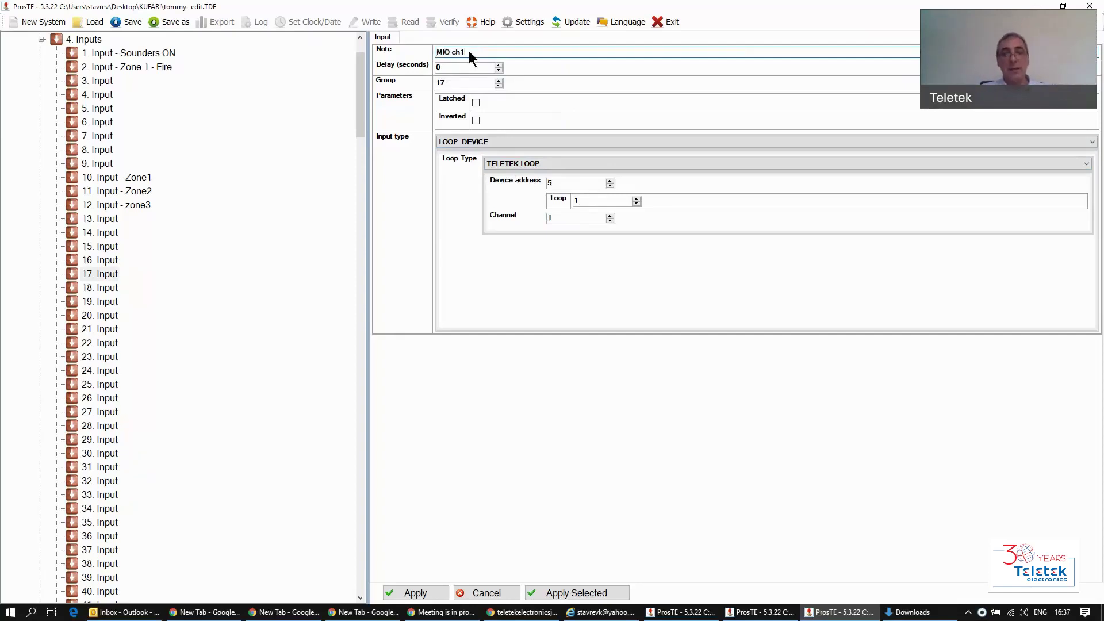
type(" address5")
left_click(412, 595)
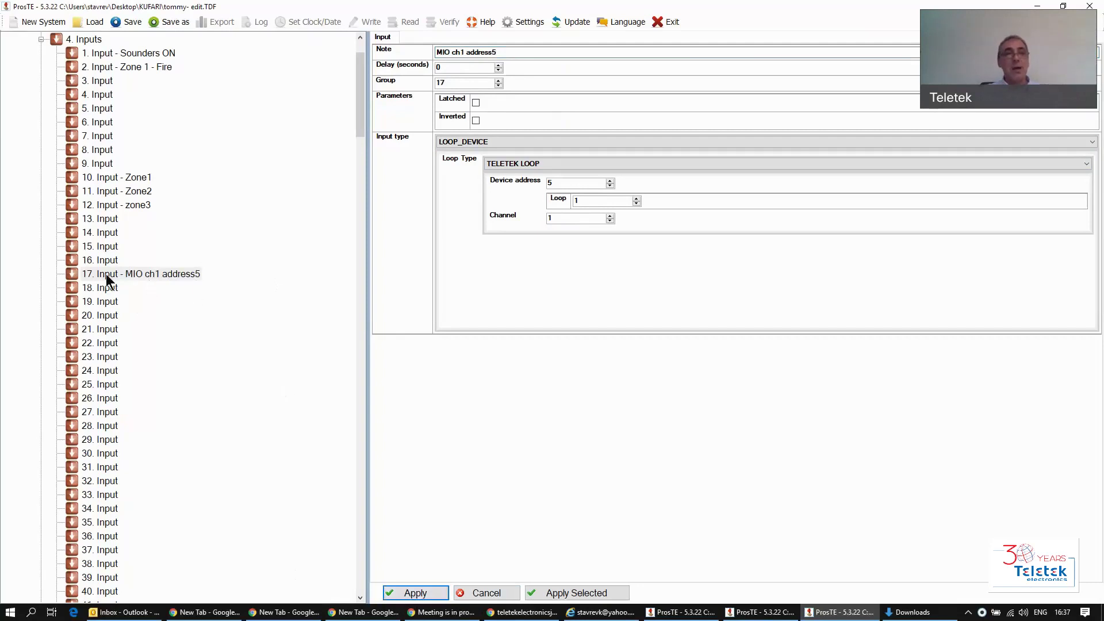
Assign group 17 as the first OR group input of Output 2.
left_click(42, 39)
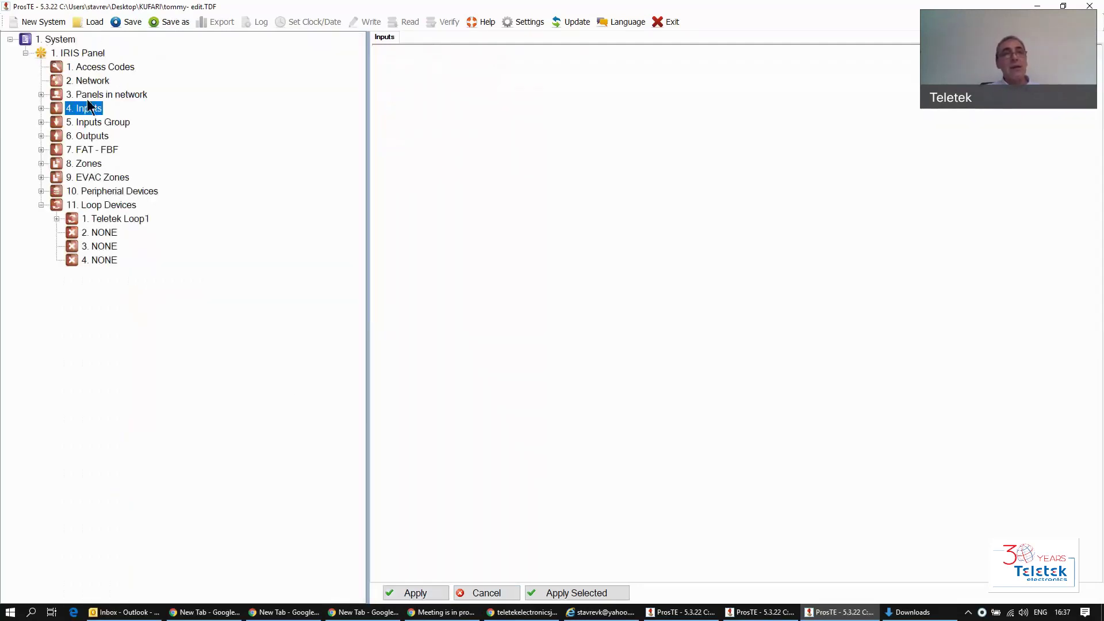
double_click(90, 139)
left_click(101, 68)
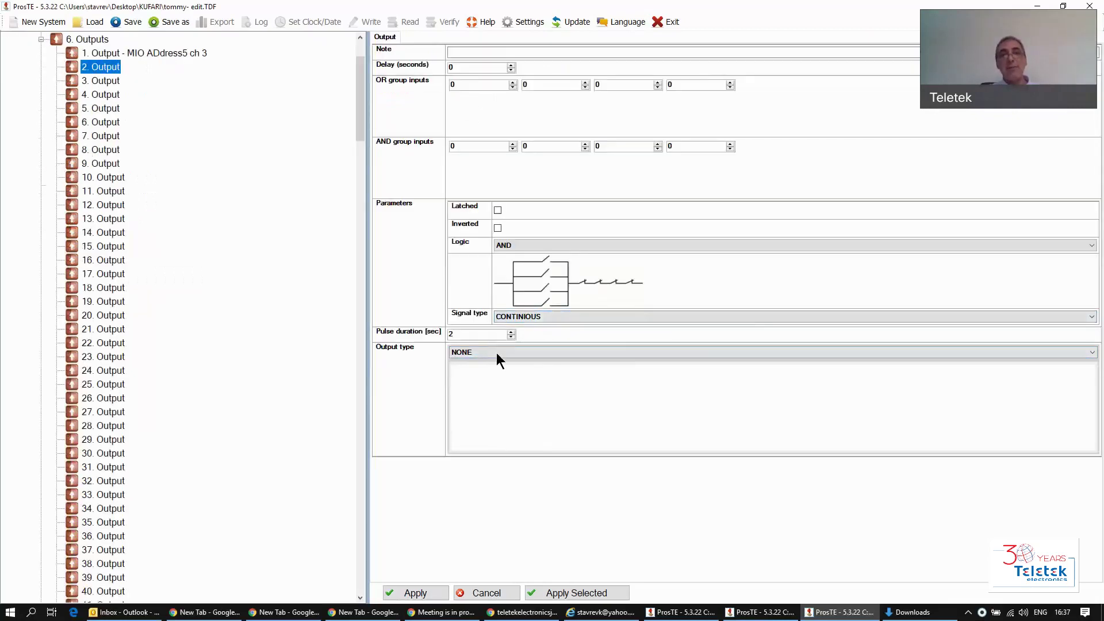
left_click(478, 88)
scroll(478, 87, "up", 1)
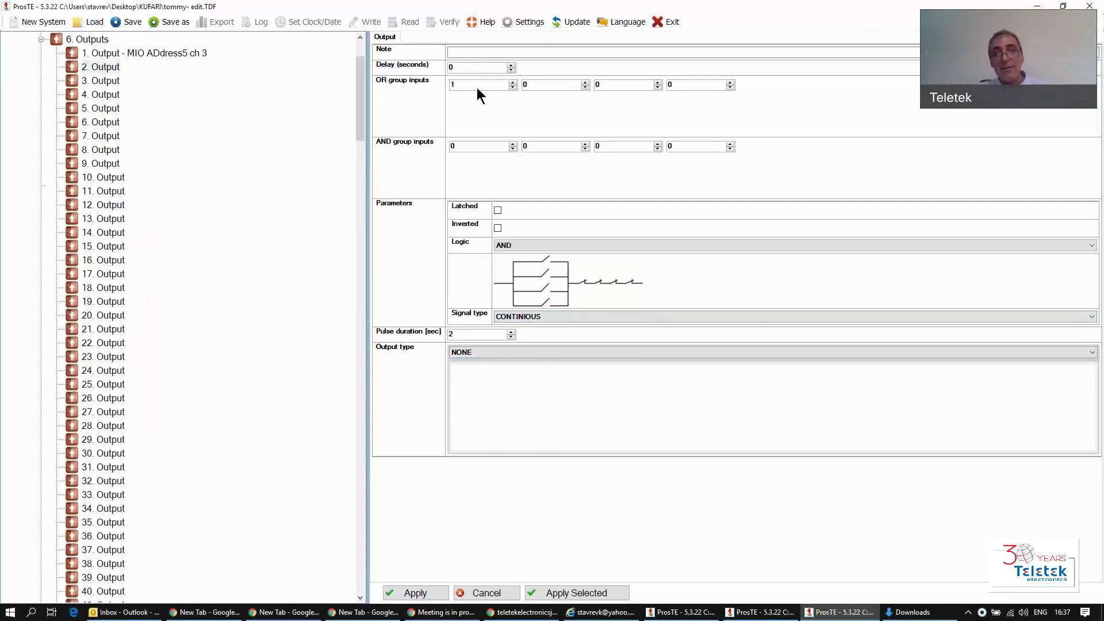
type("7")
Set Output 2's type to ACTION with function EVACUATE, enter Evacuate as its note, and apply the changes.
left_click(558, 352)
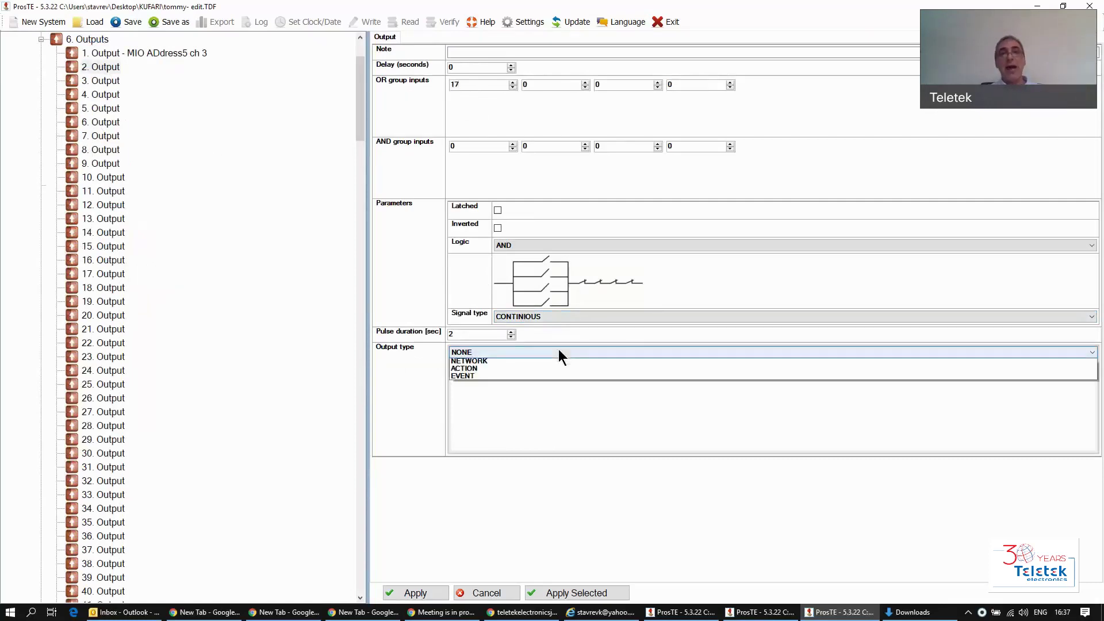
left_click(469, 393)
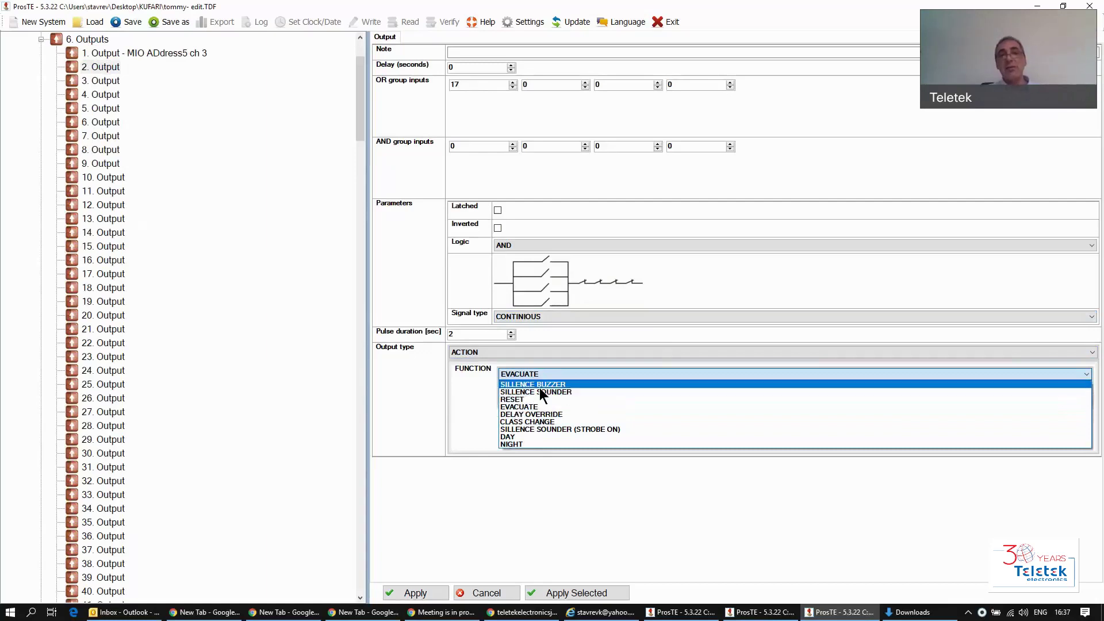
left_click(558, 372)
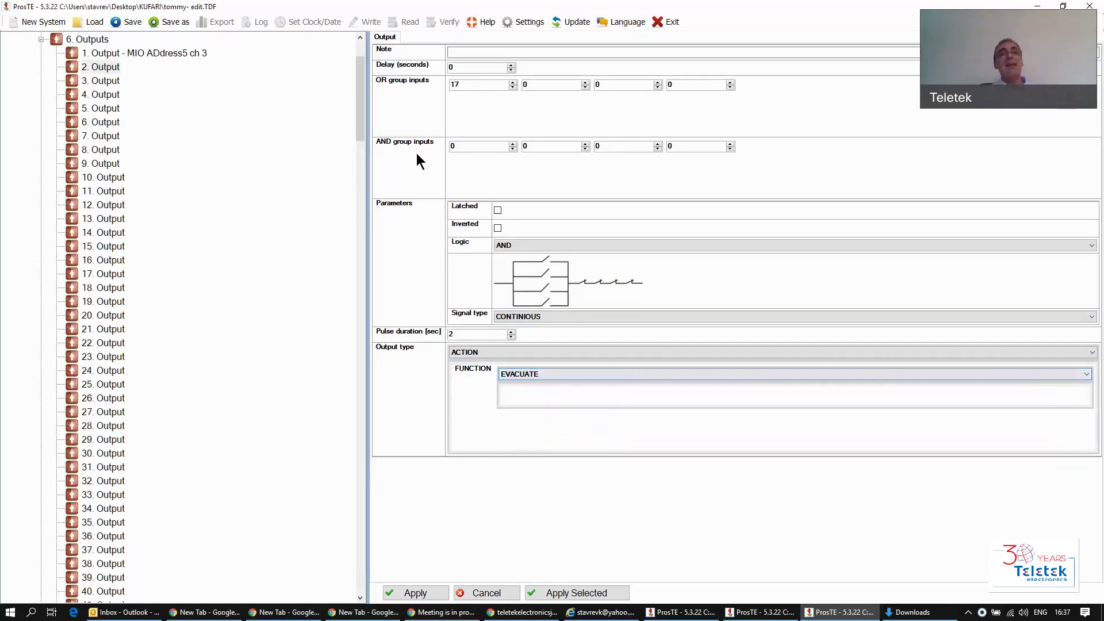
left_click(511, 49)
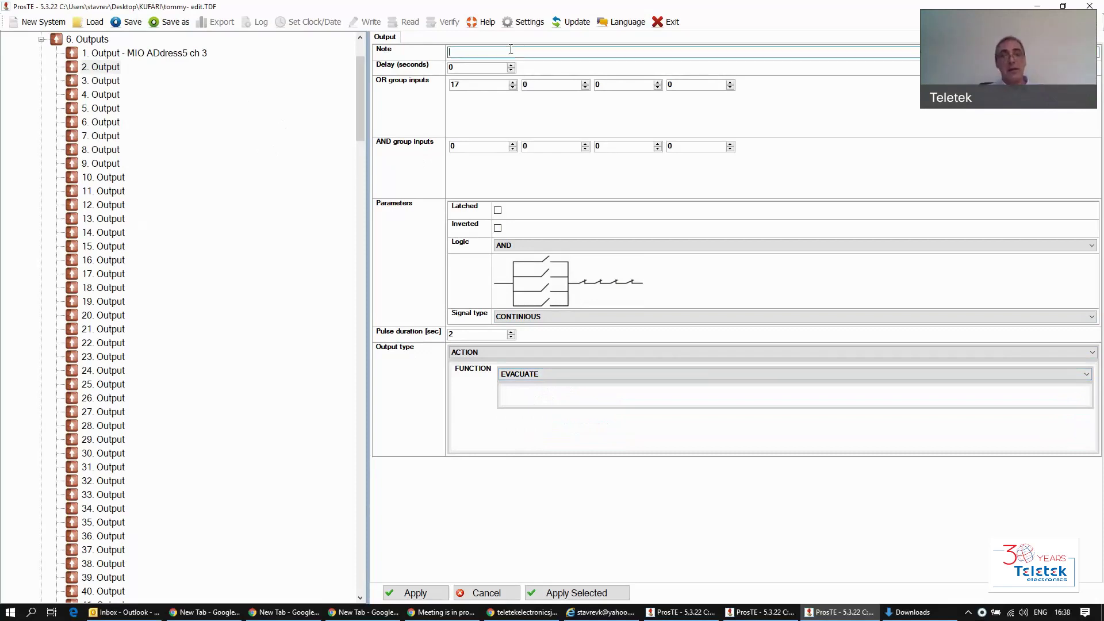
type("Evacuate")
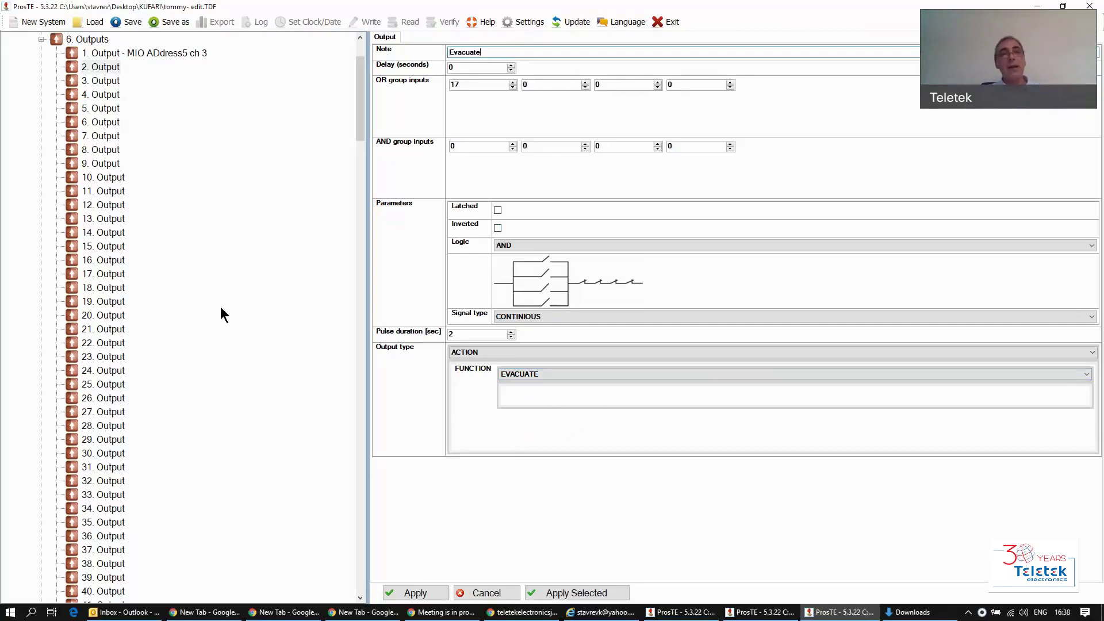
left_click(426, 593)
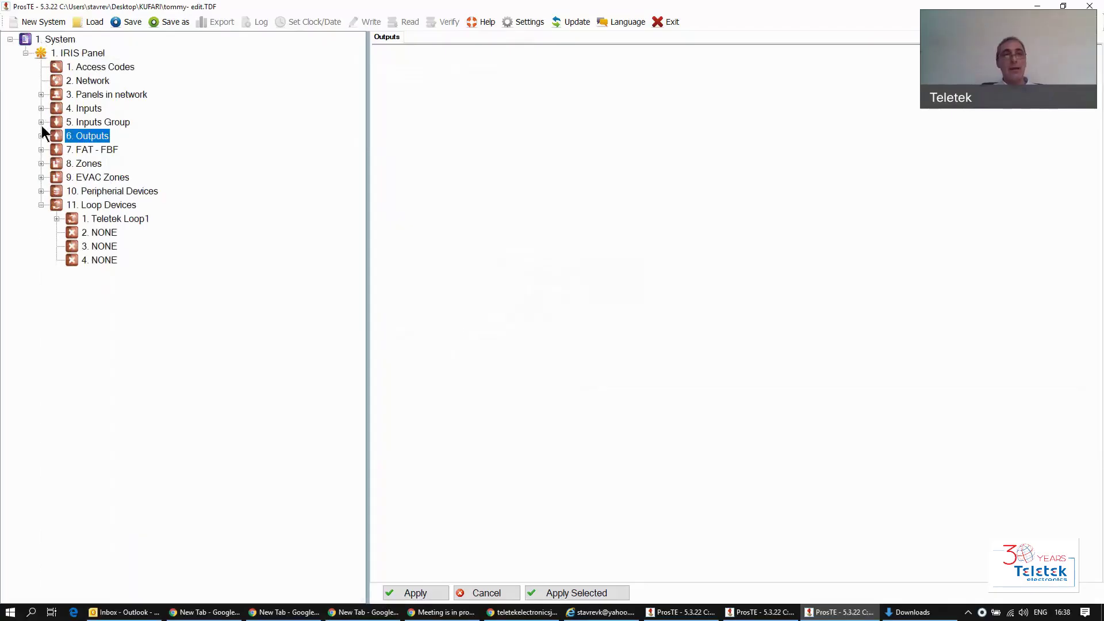
Open the settings of Zone 1 in the IRIS panel's zones.
left_click(84, 163)
double_click(84, 164)
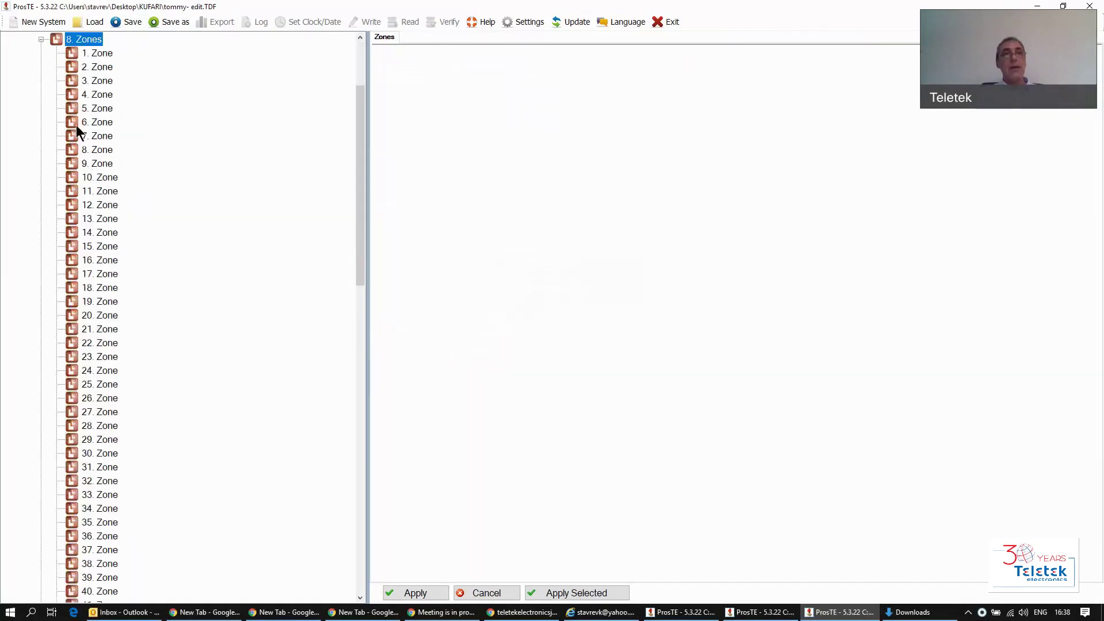
left_click(98, 54)
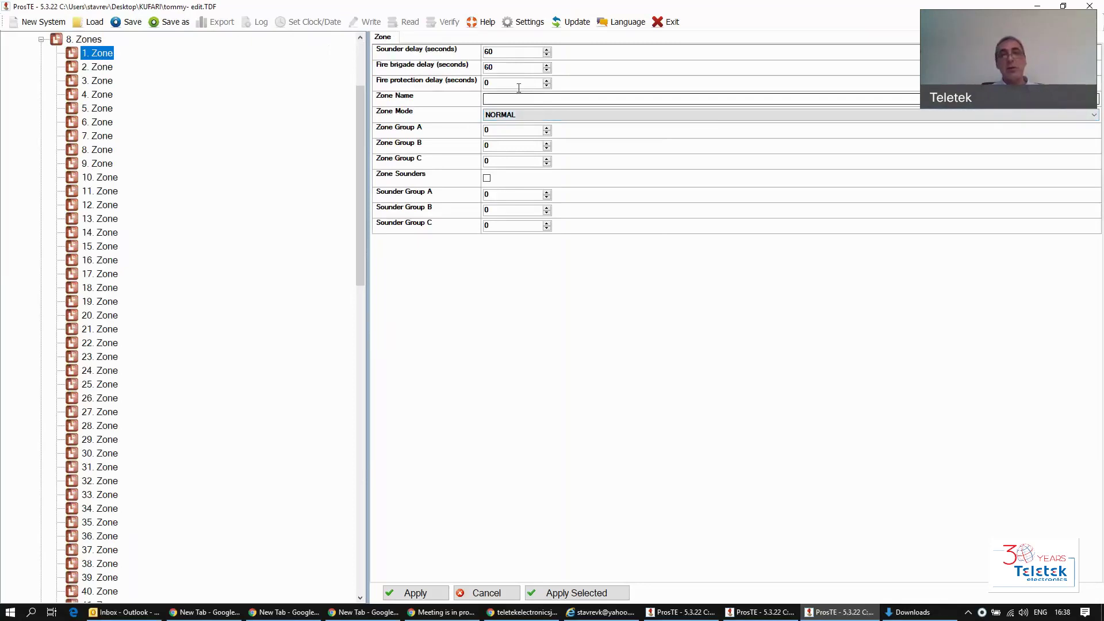
Try the DOUBLE and TWO DEVICES modes on Zone 1, and return its zone mode to NORMAL.
left_click(537, 114)
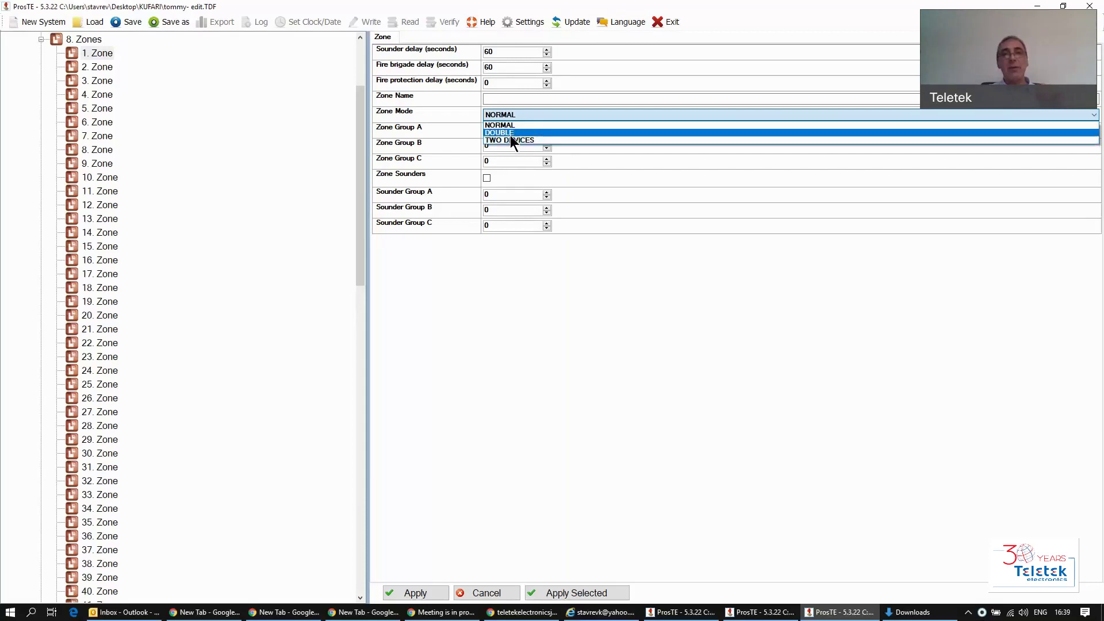
left_click(490, 132)
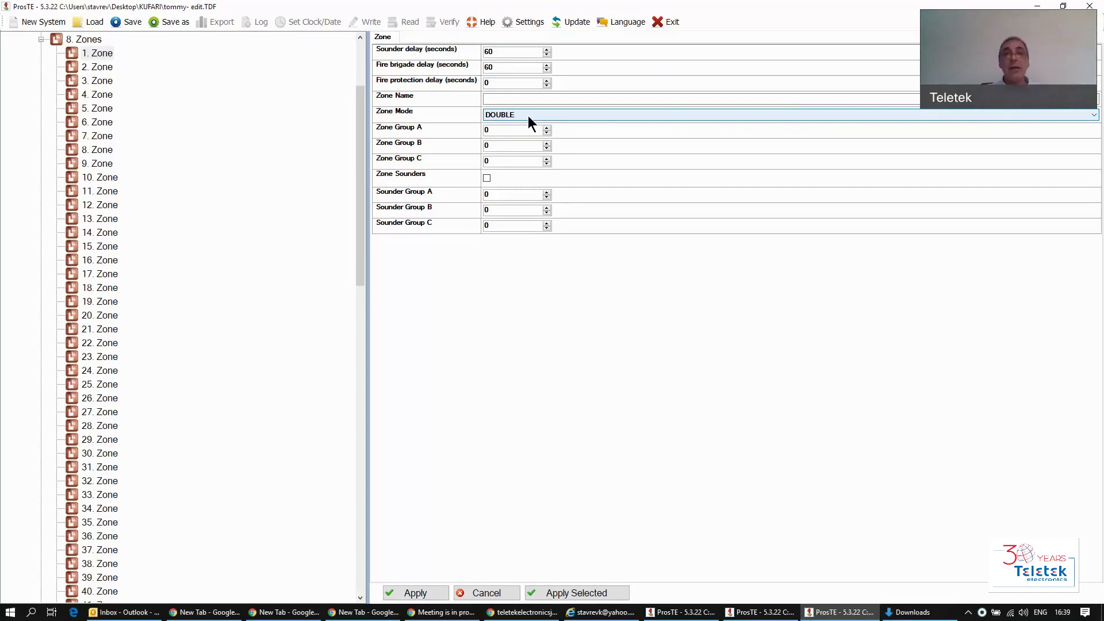
left_click(528, 116)
left_click(492, 140)
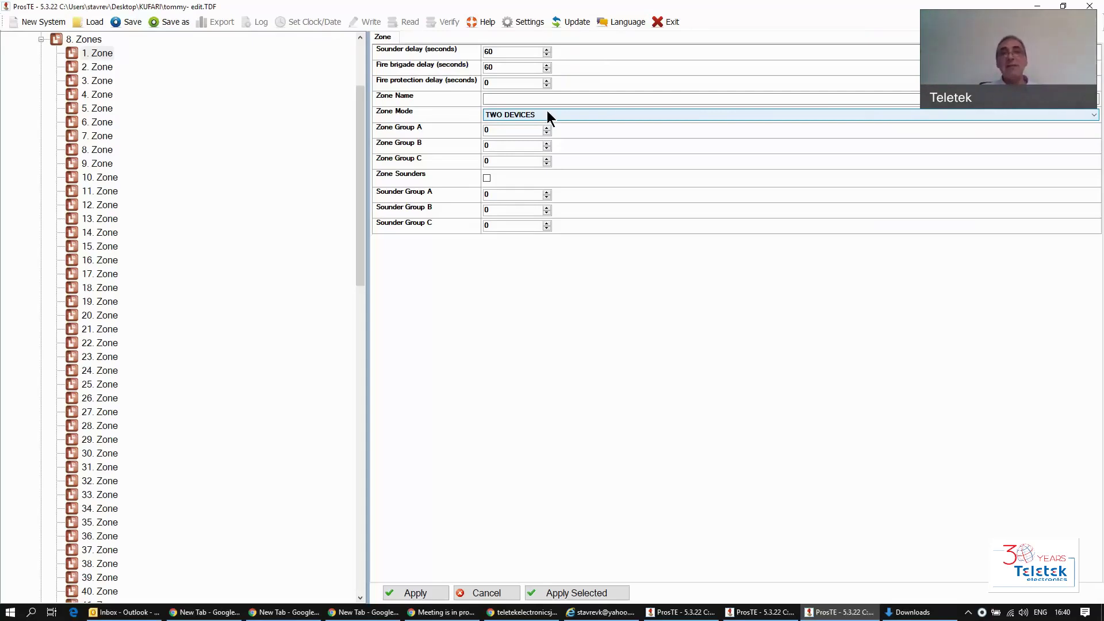
left_click(547, 111)
left_click(547, 112)
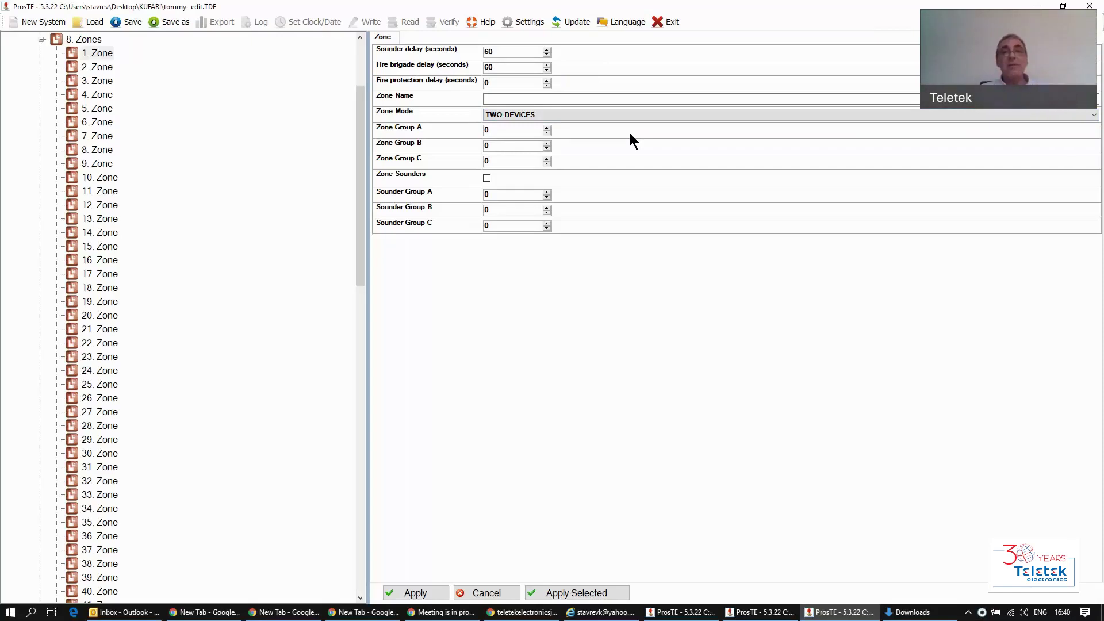
left_click(600, 114)
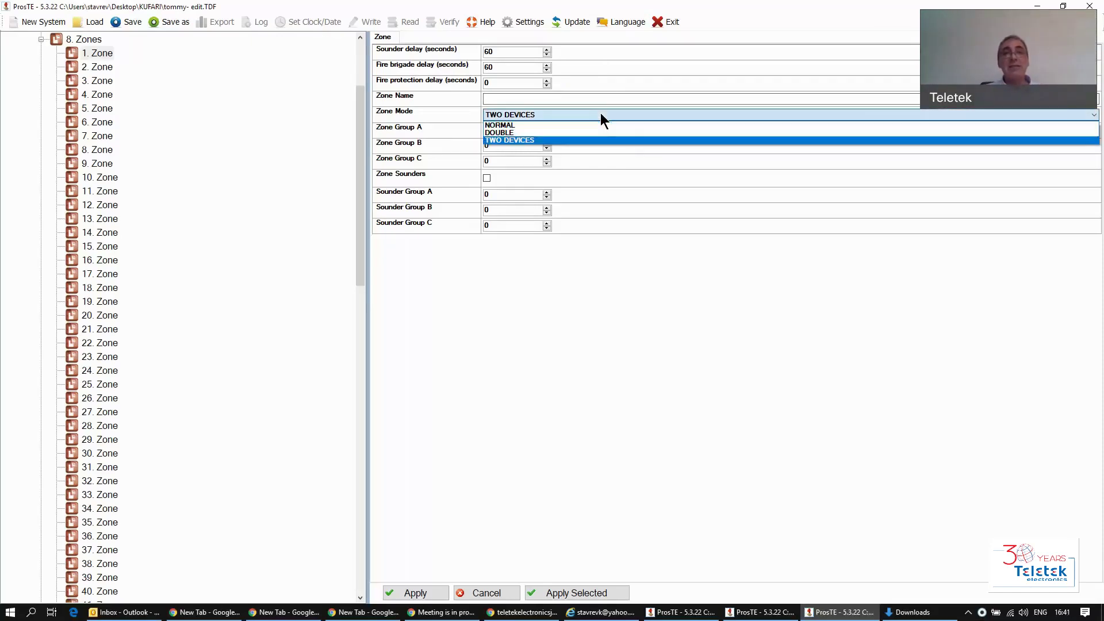
left_click(519, 138)
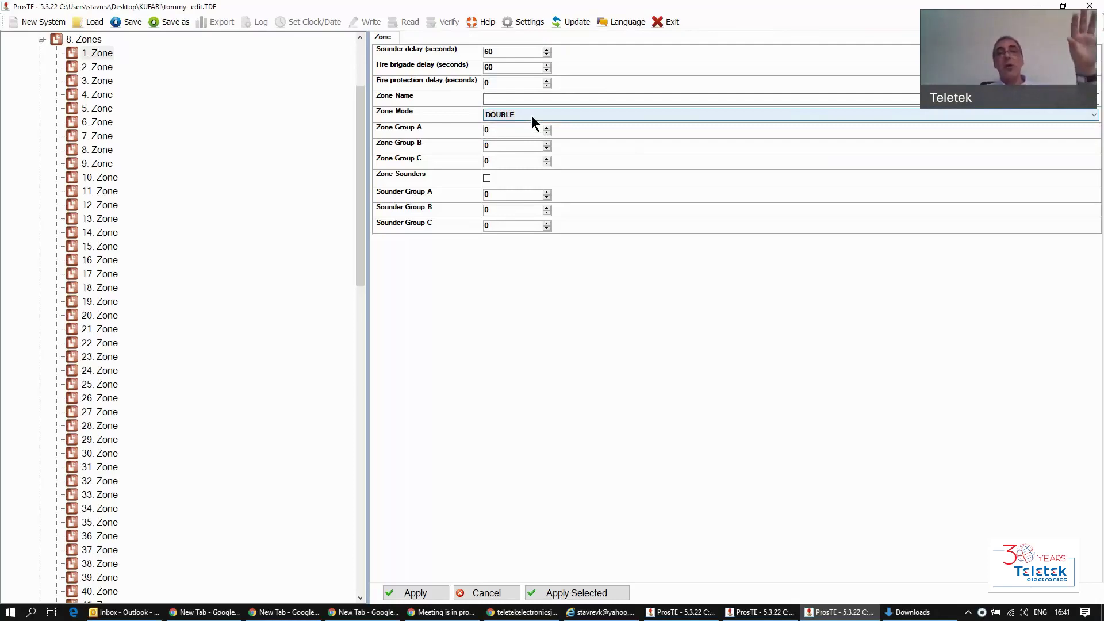
left_click(532, 115)
left_click(531, 137)
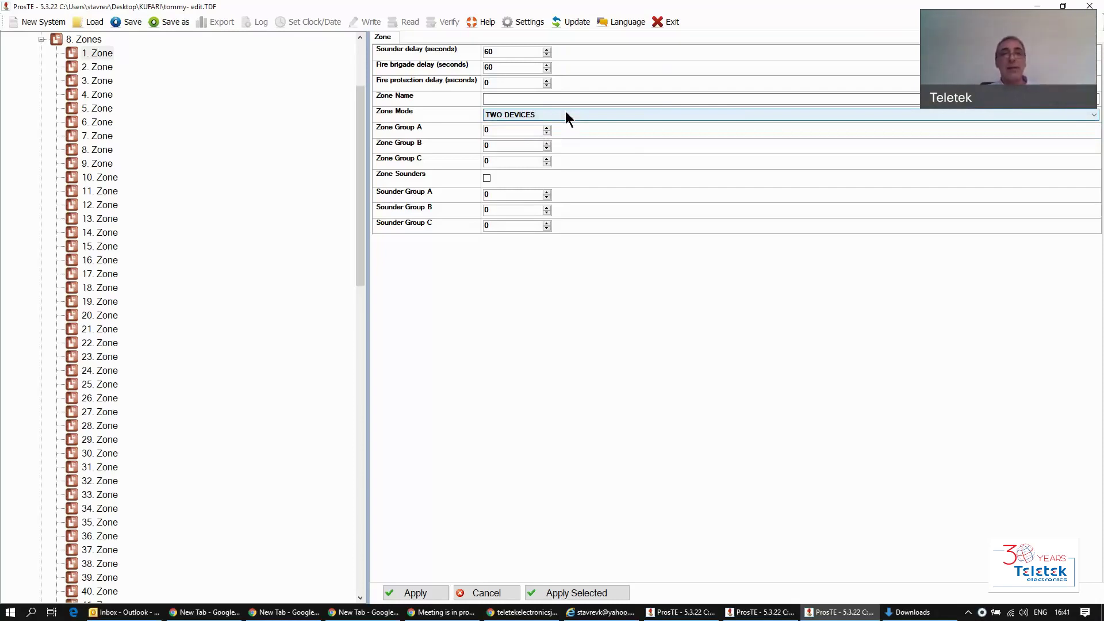
left_click(566, 114)
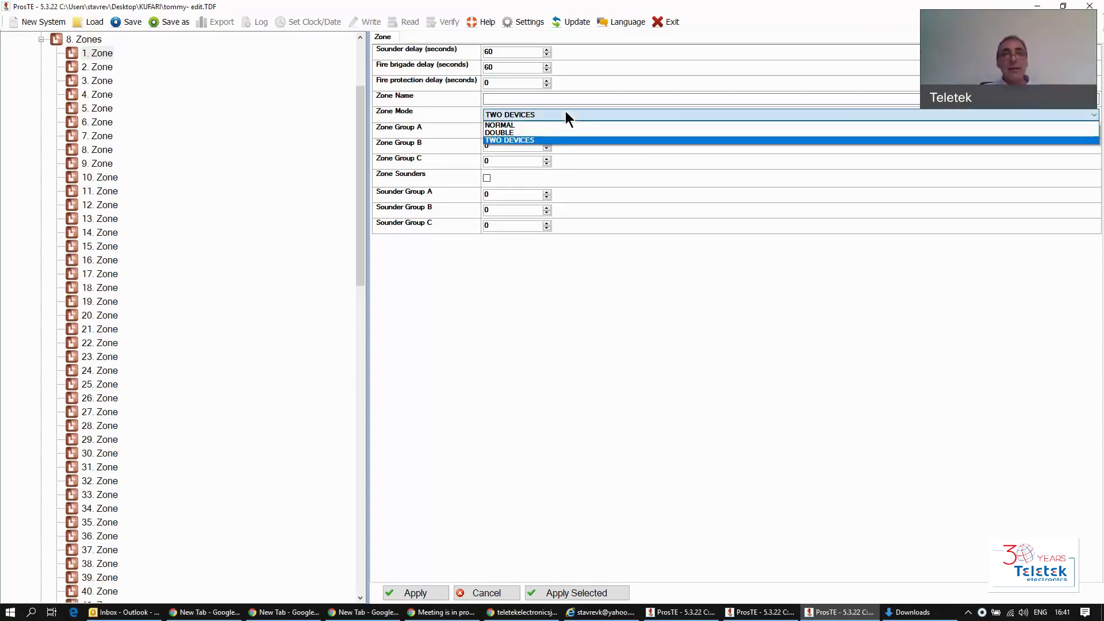
left_click(499, 125)
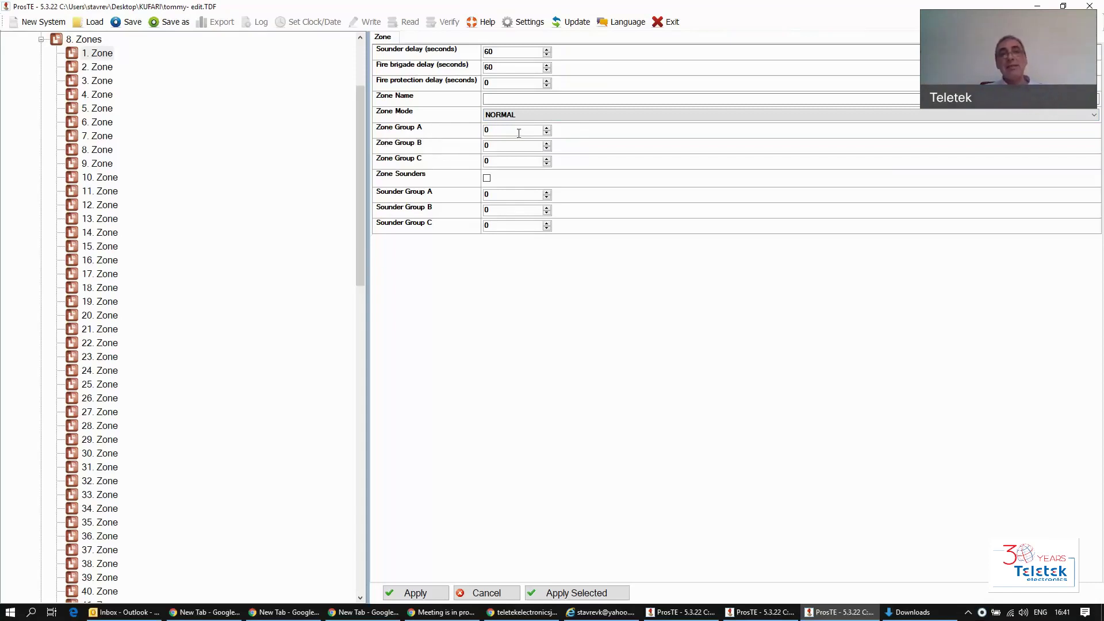
Try 8 as Zone 1's Zone Group A value, and reset it to 0.
left_click(547, 128)
type("8")
double_click(528, 132)
type("0")
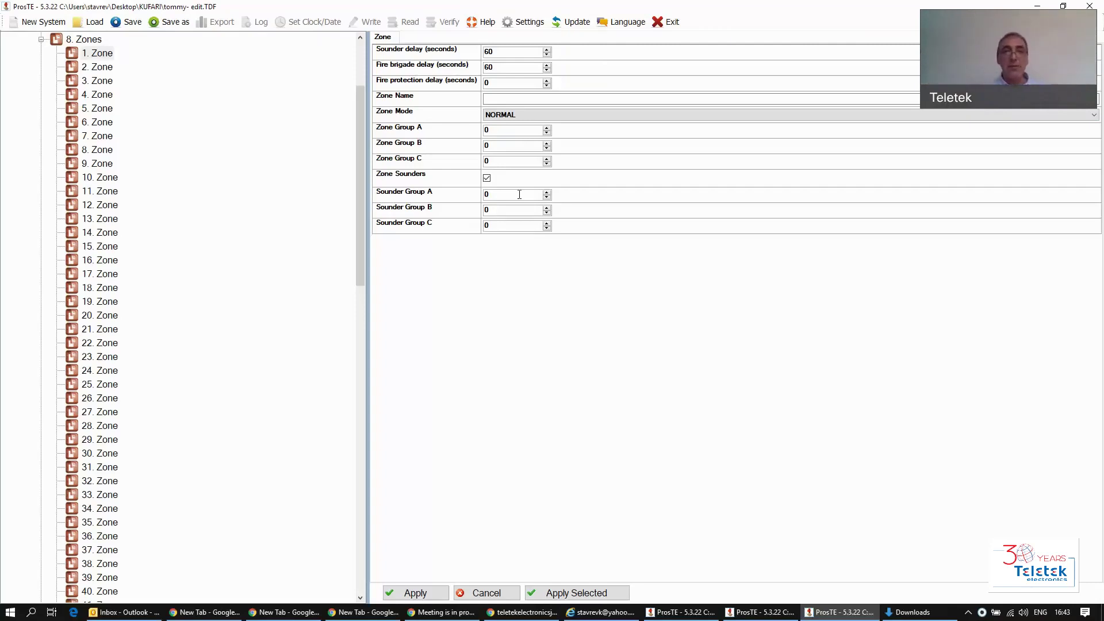
Enable Zone 1's sounders with Sounder Group A 2 and B 4, set its mode to DOUBLE, and apply the changes.
double_click(547, 192)
left_click(536, 116)
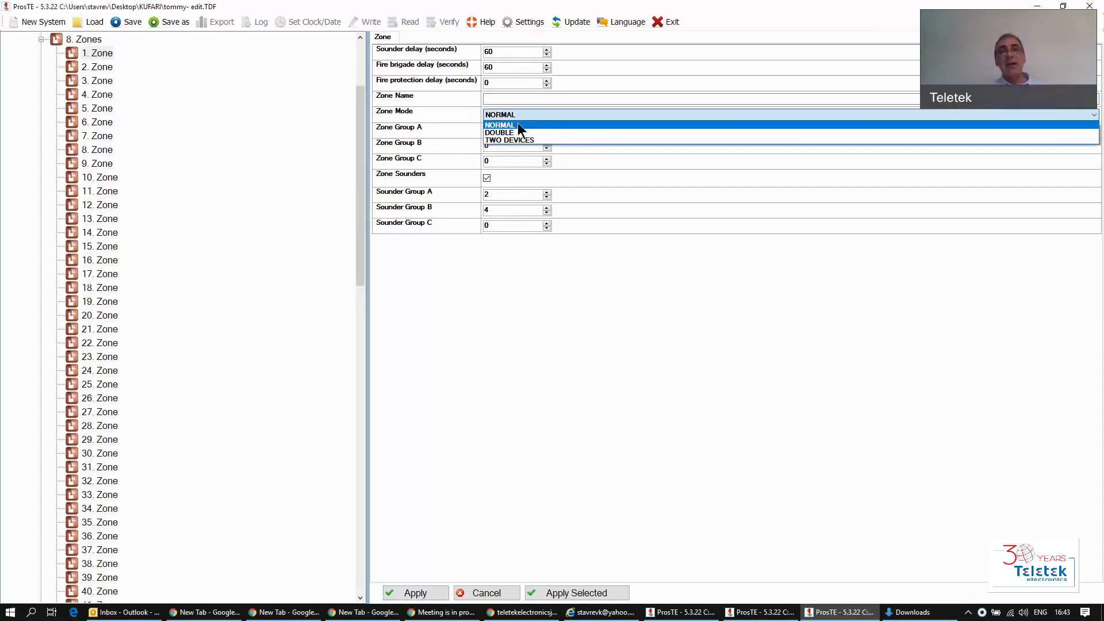
left_click(500, 132)
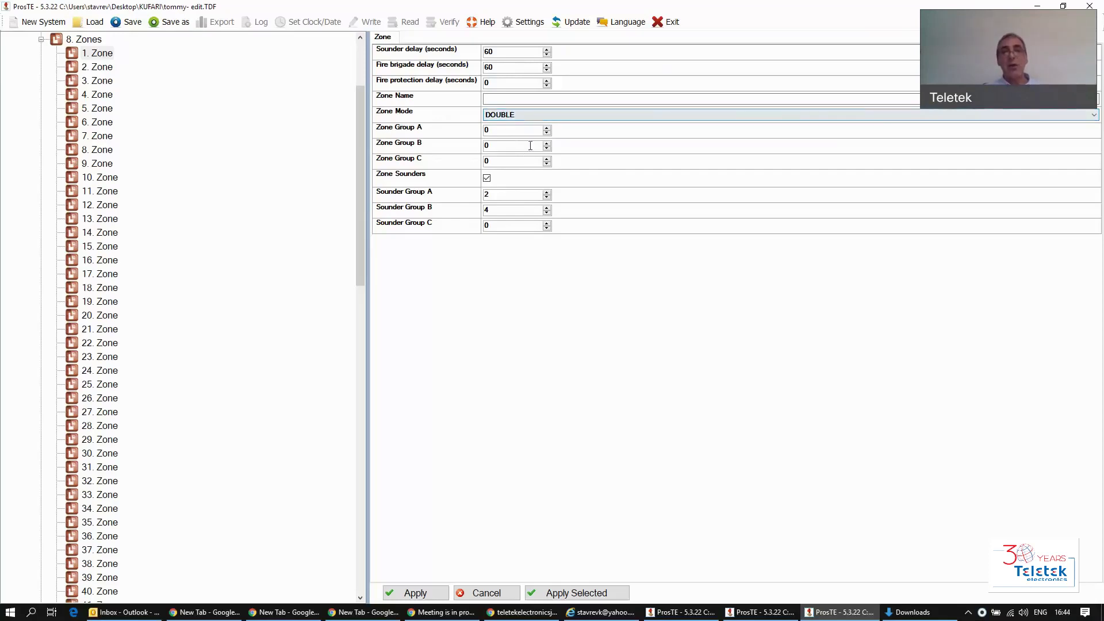
left_click(415, 593)
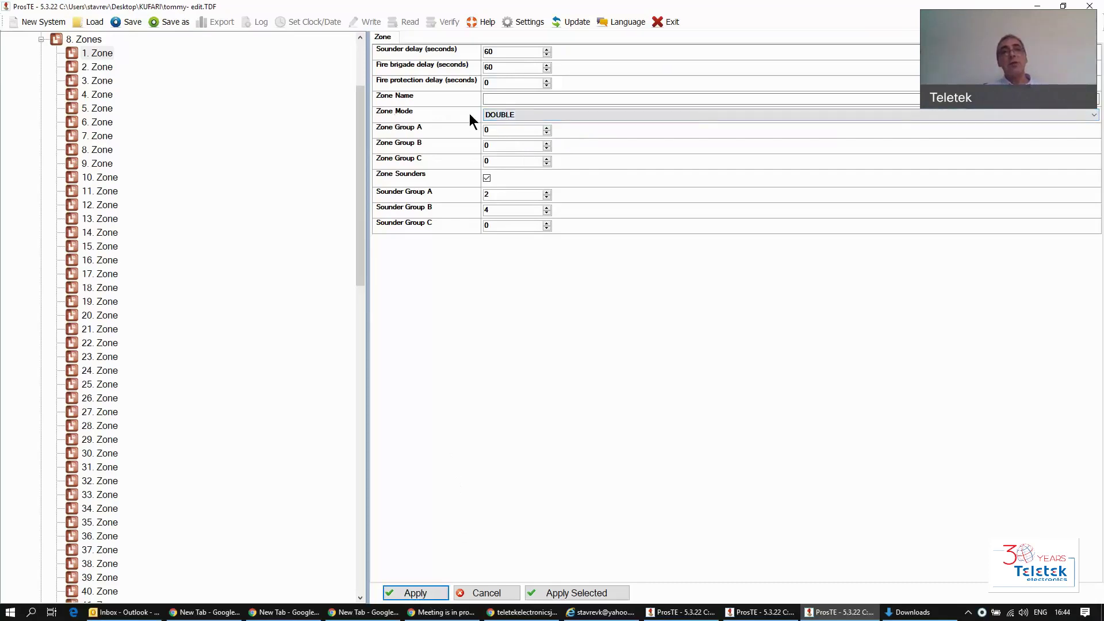
Copy only Zone 1's Zone Mode setting to all 96 zones with Apply Selected.
left_click(107, 53)
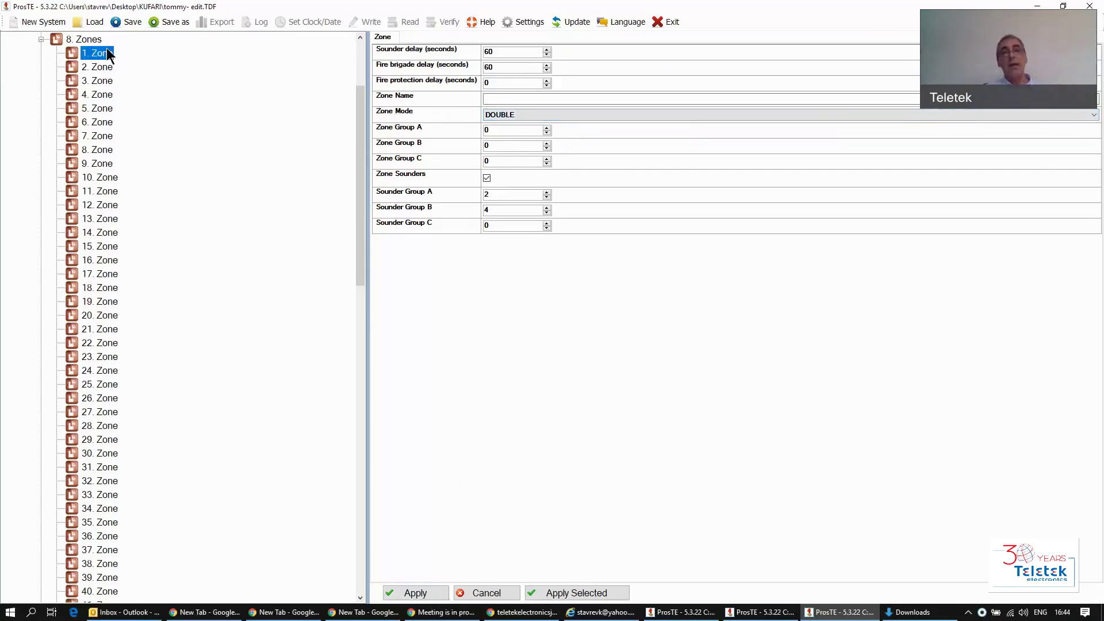
left_click(570, 593)
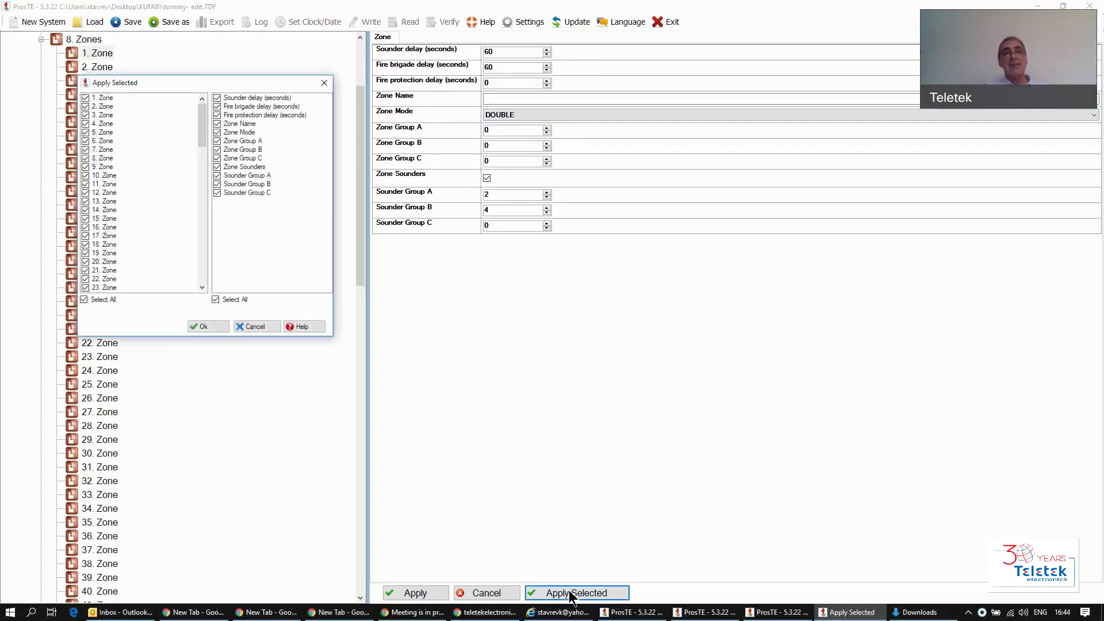
scroll(133, 98, "down", 11)
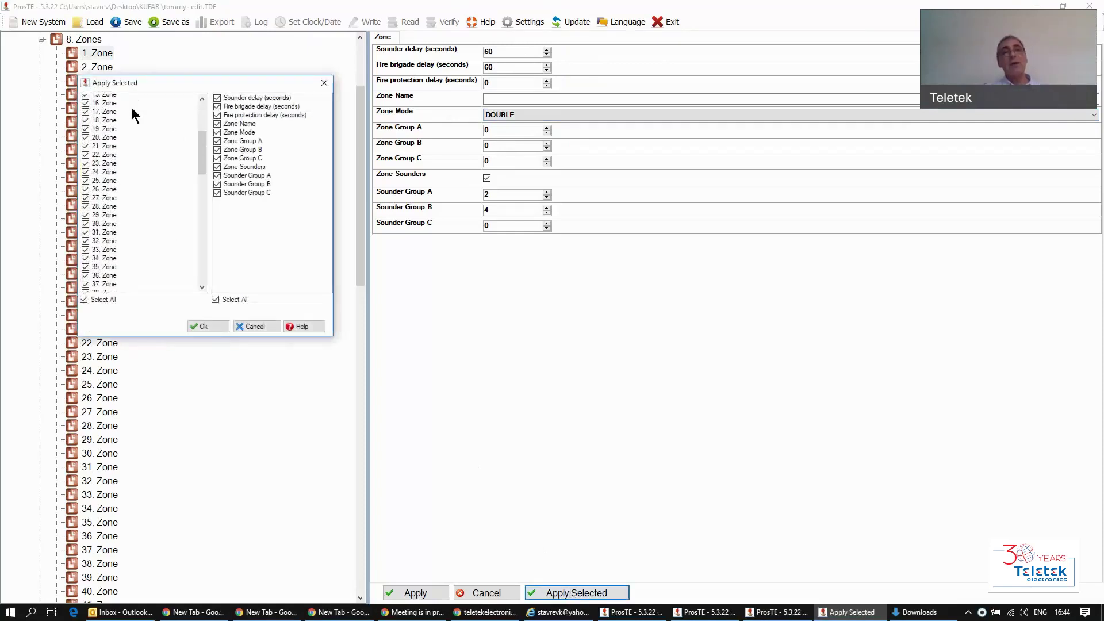
scroll(136, 108, "down", 2)
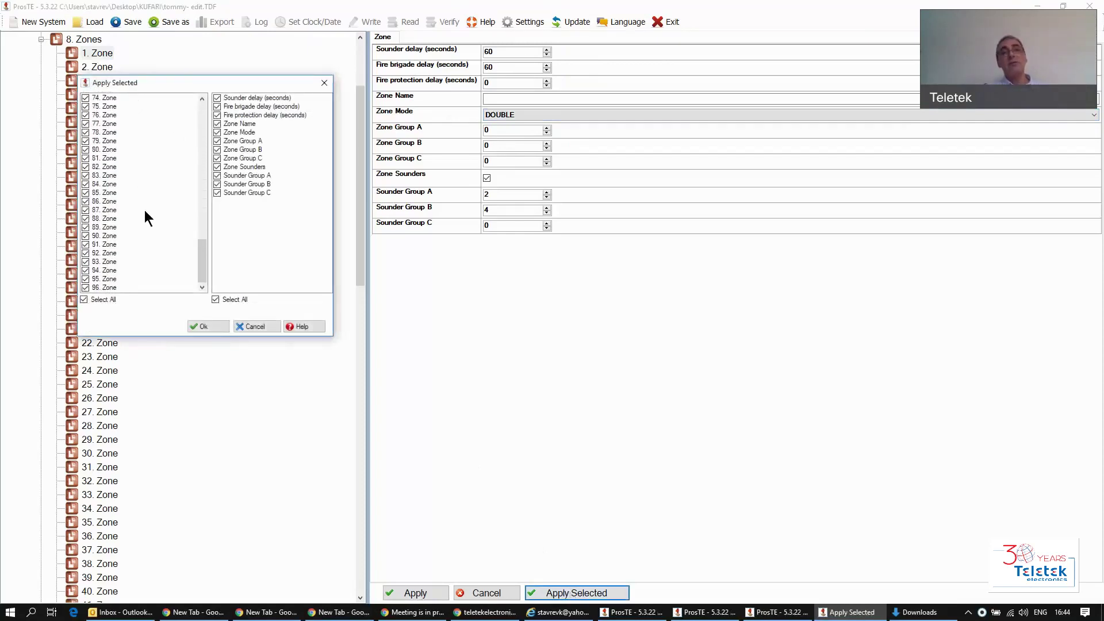
scroll(144, 210, "down", 2)
scroll(144, 209, "up", 15)
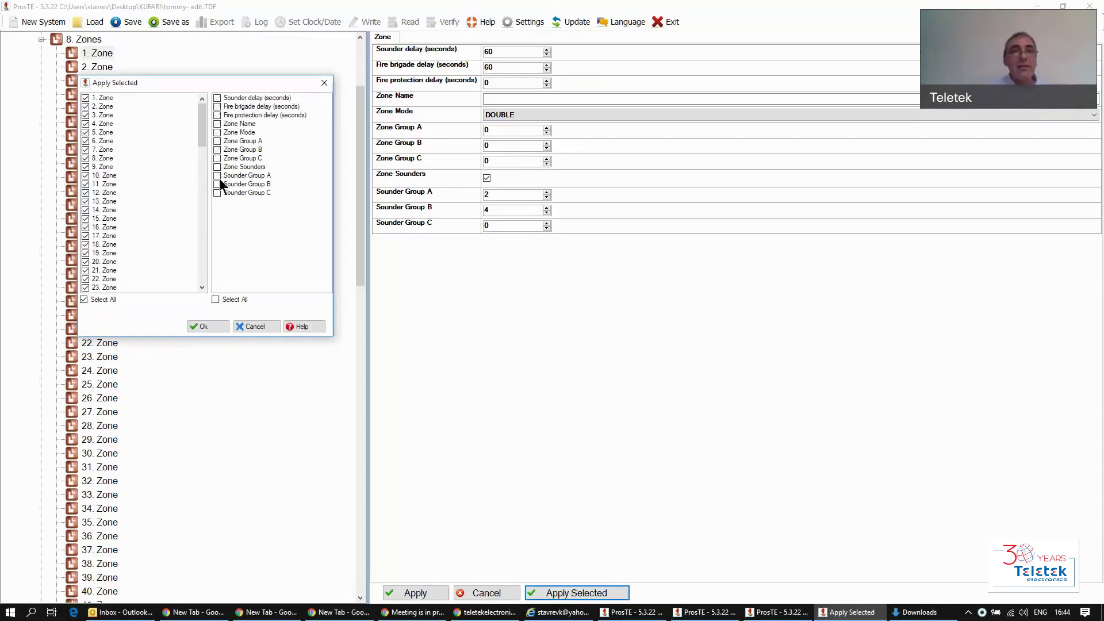
left_click(217, 133)
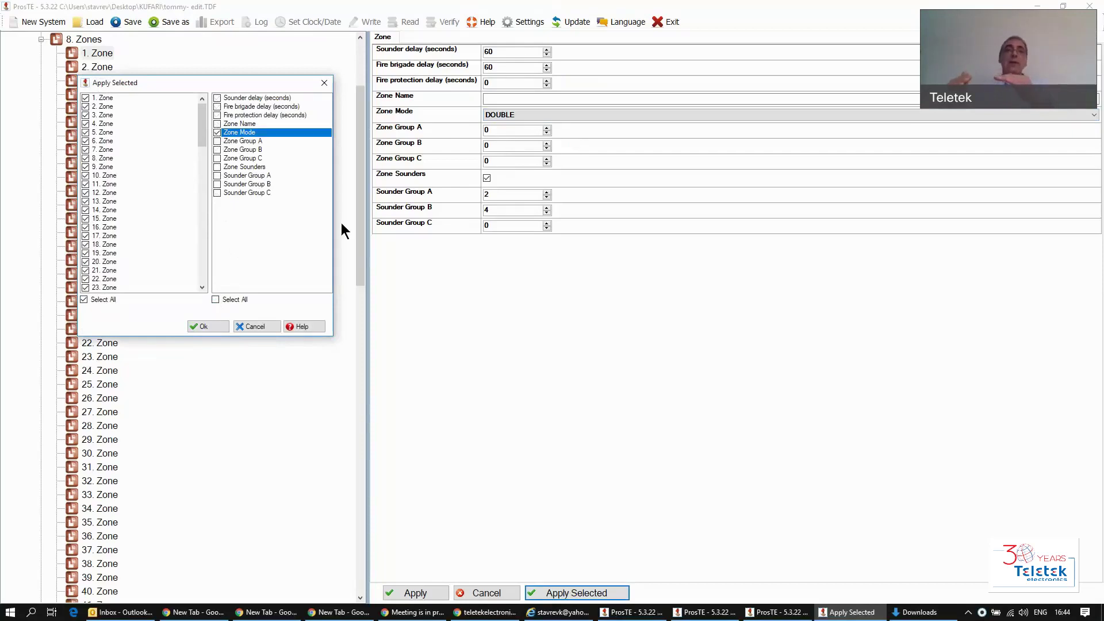
left_click(214, 327)
Check the zone mode of several other zones, ending with Zone 26.
left_click(92, 134)
left_click(105, 189)
left_click(91, 253)
left_click(88, 304)
left_click(93, 331)
left_click(99, 395)
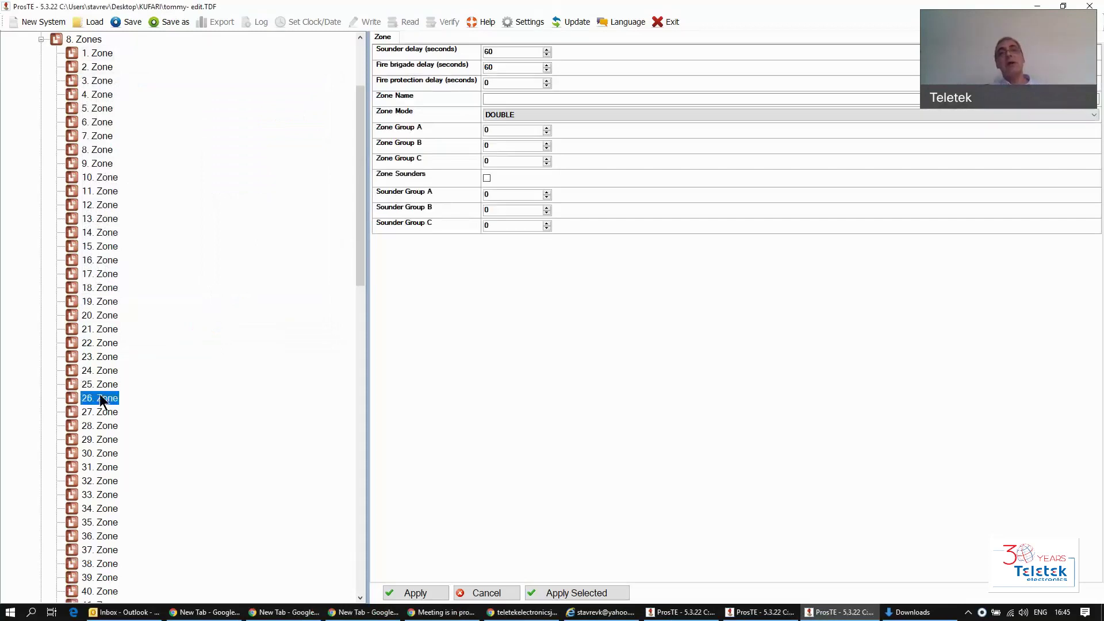
Change the empty device 6 on Teletek Loop1 to a SensoIRIS S130, migrating the property values.
left_click(41, 41)
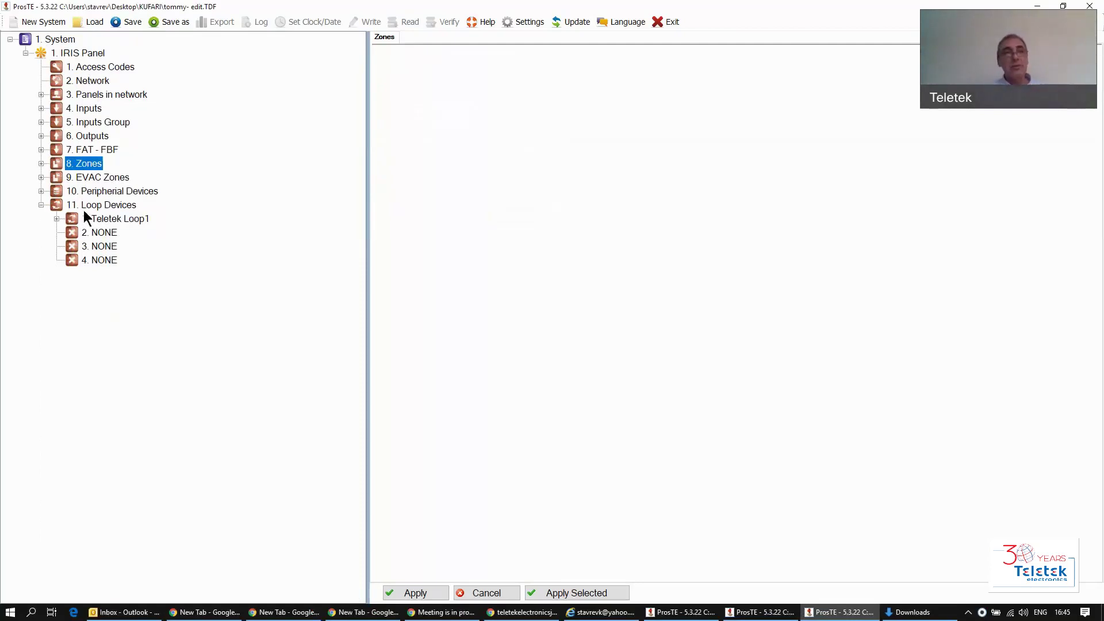
left_click(56, 219)
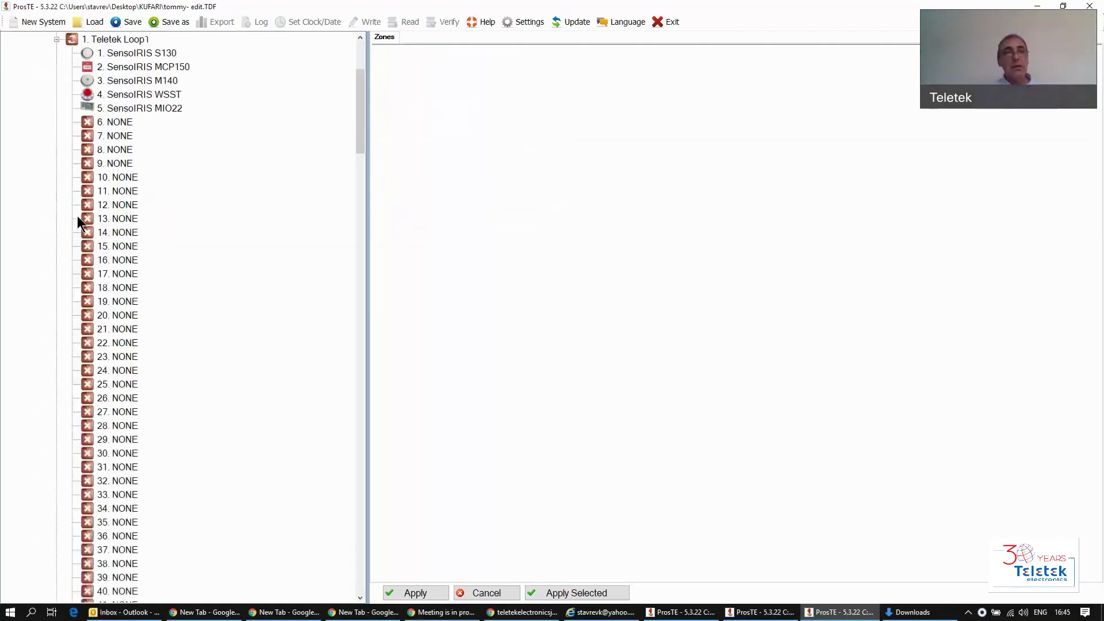
left_click(116, 122)
right_click(116, 121)
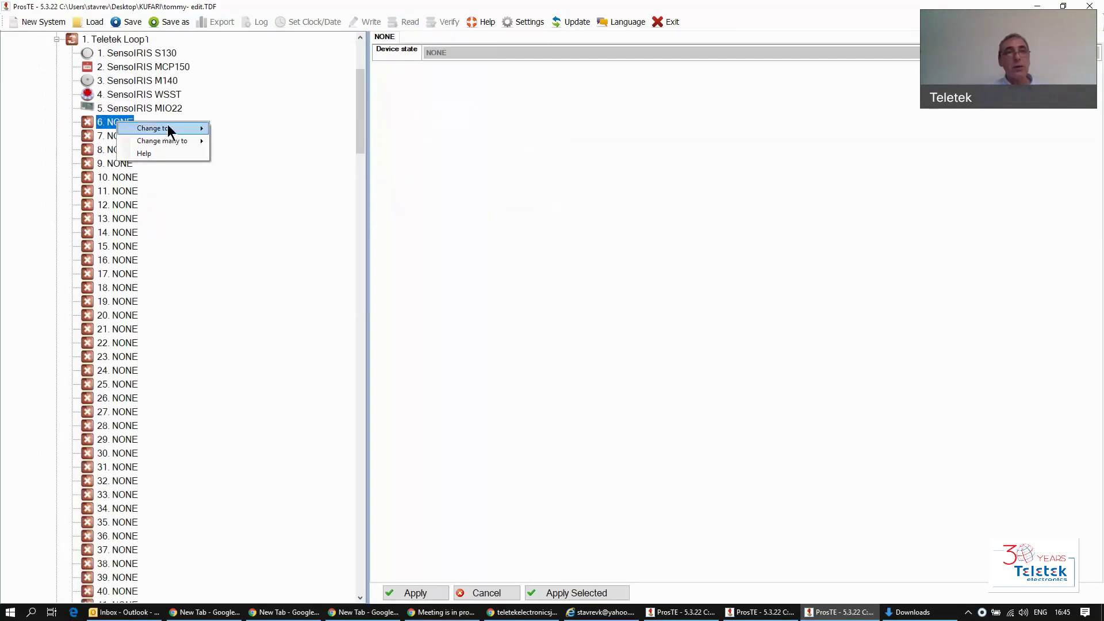
mouse_move(168, 126)
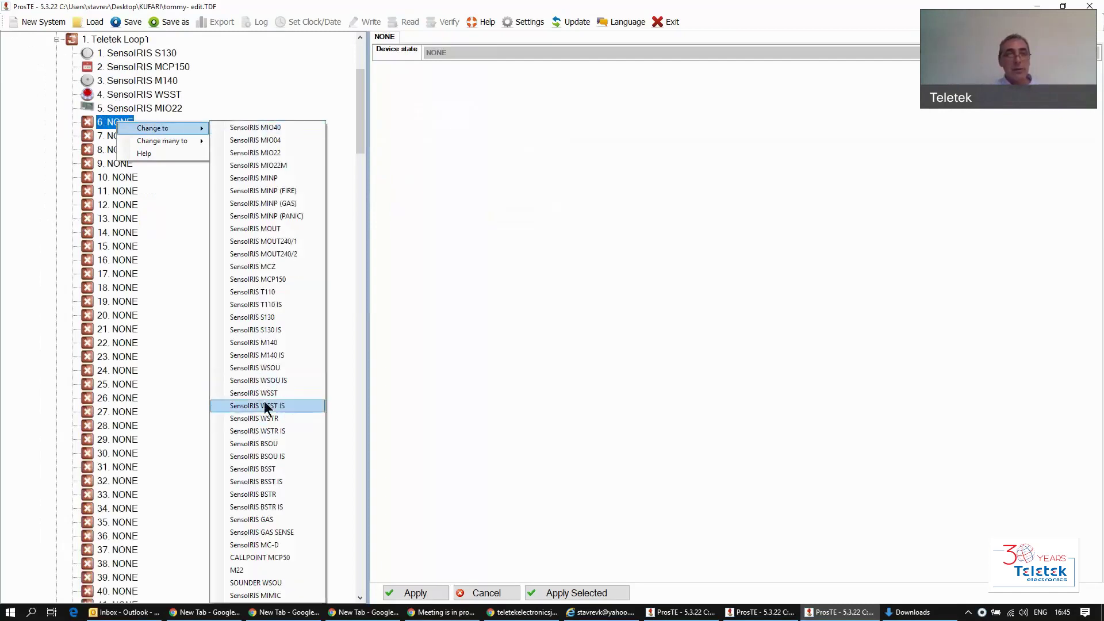
left_click(260, 317)
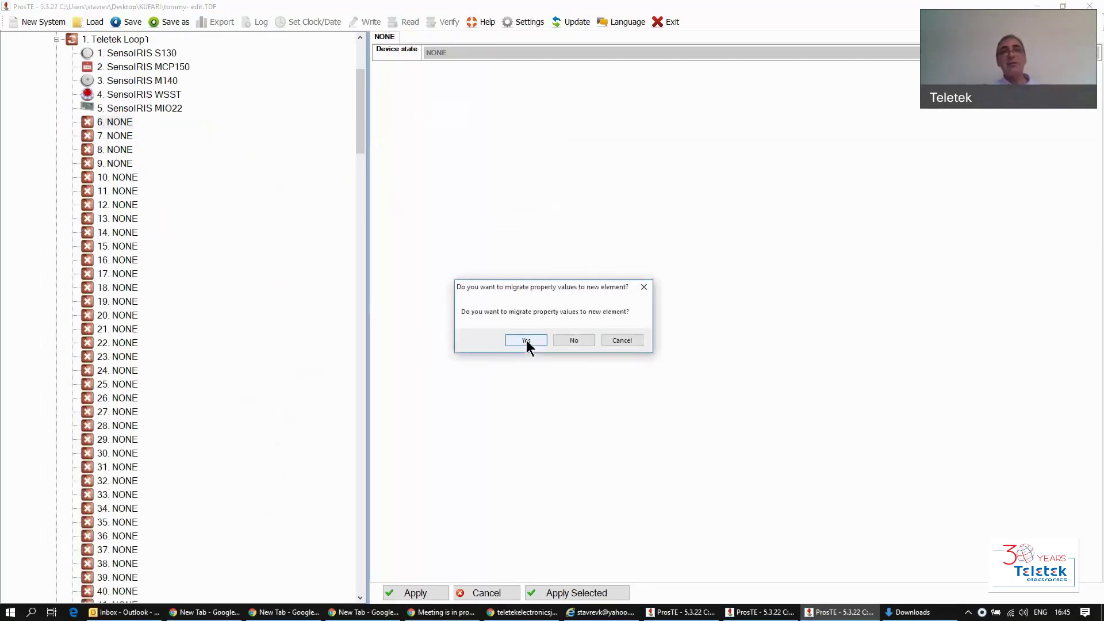
left_click(526, 340)
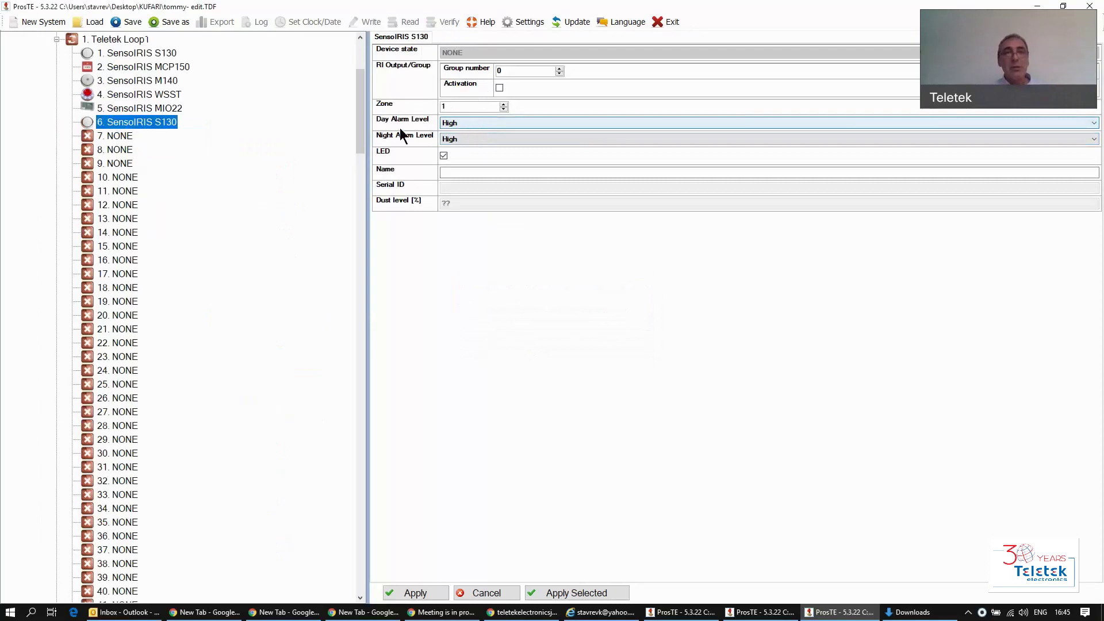
Set the Day Alarm Level of the SensoIRIS S130 at address 6 to Low and apply the change.
left_click(486, 123)
left_click(458, 154)
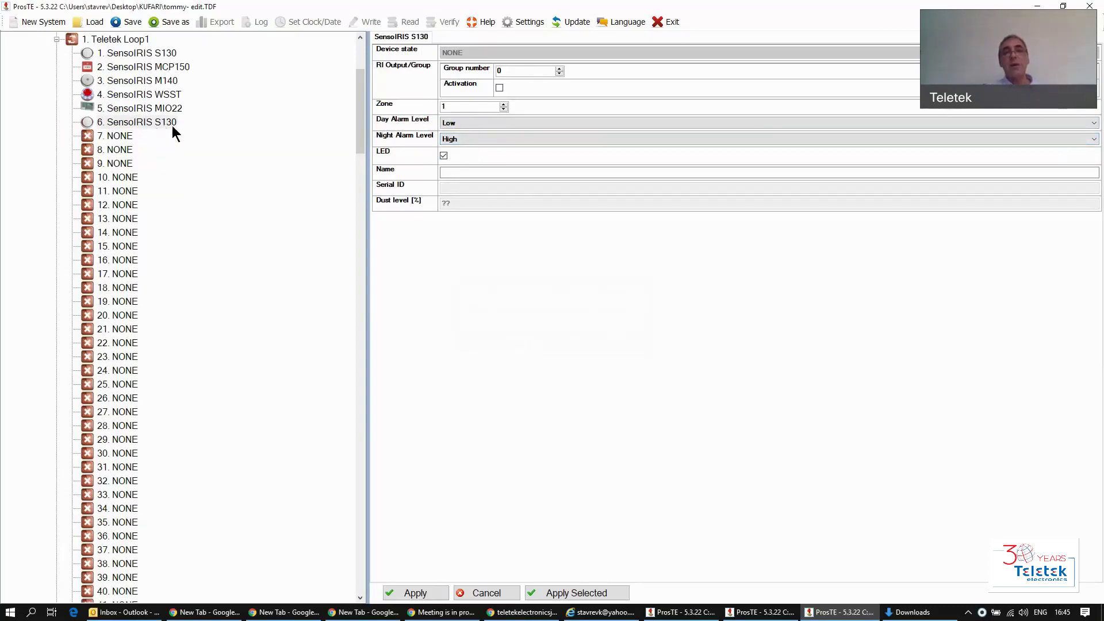
left_click(414, 592)
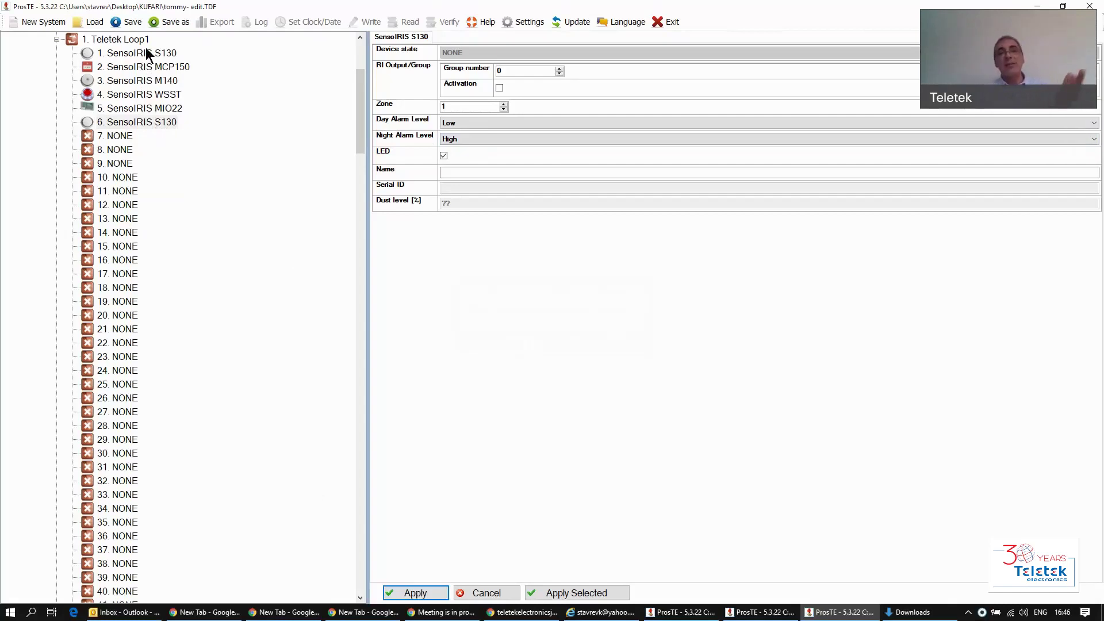
Copy only device 6's Day and Night Alarm Levels to all SensoIRIS S130 detectors, and check them on device 1.
left_click(577, 593)
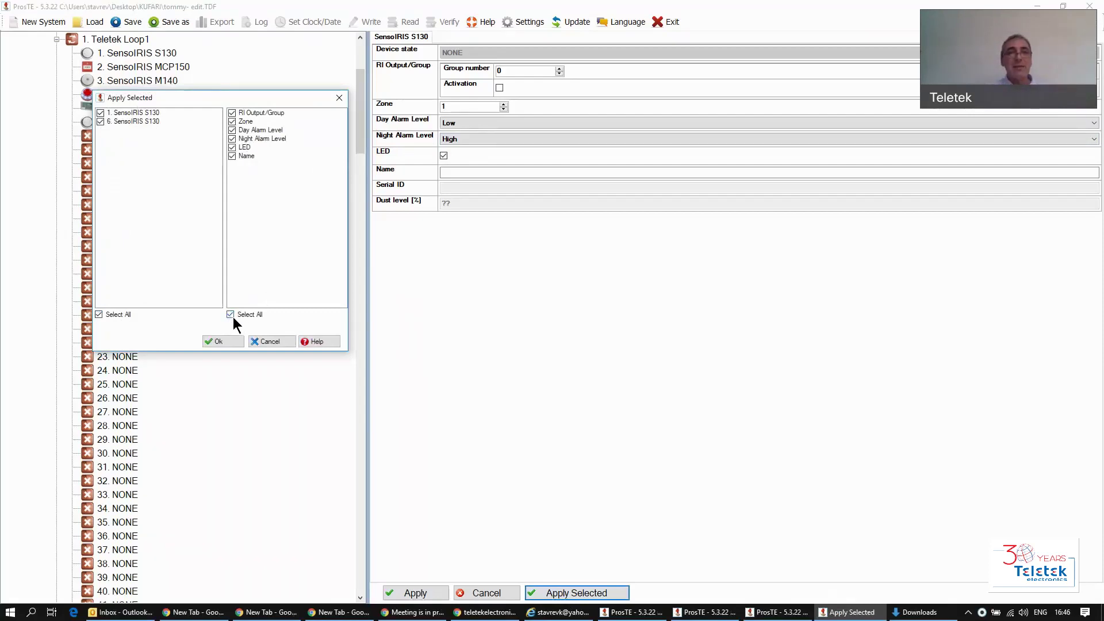
left_click(232, 130)
left_click(232, 139)
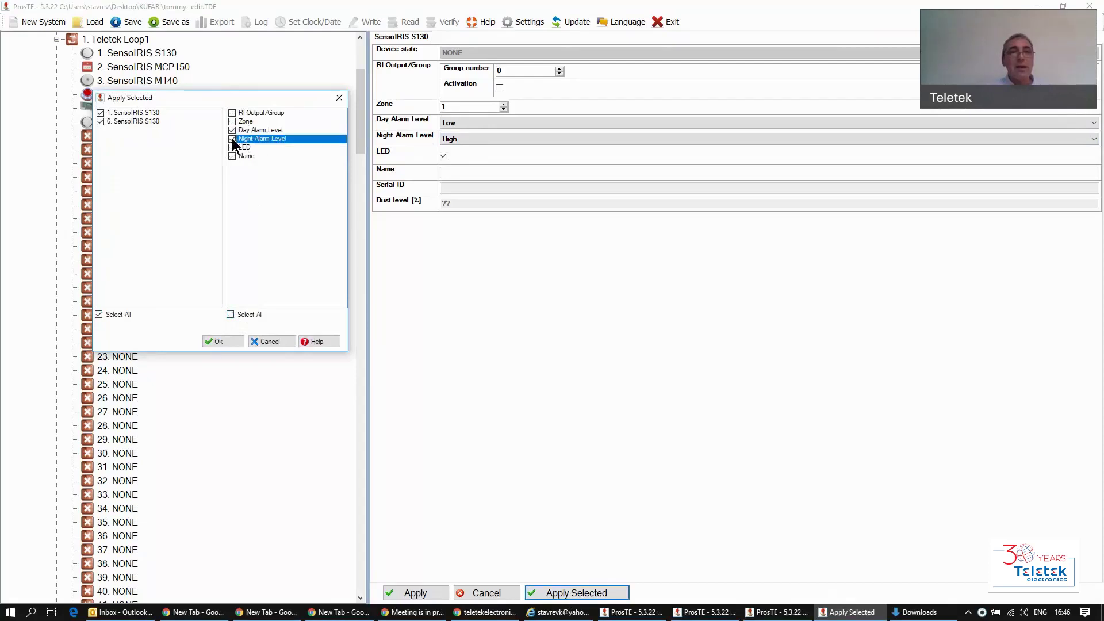
left_click(225, 339)
left_click(163, 52)
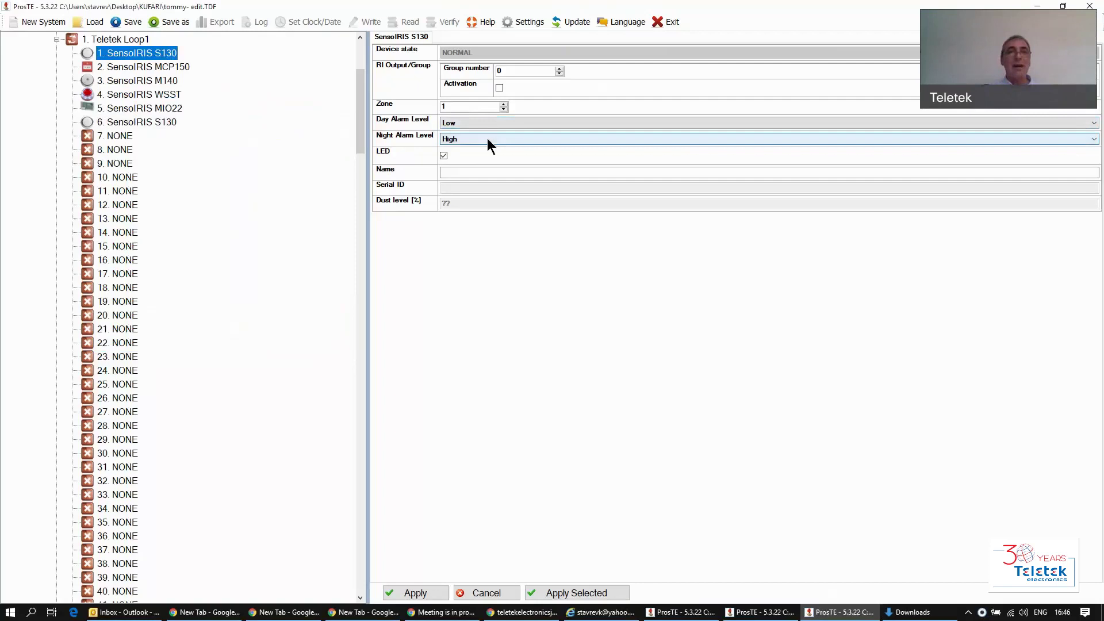
left_click(57, 40)
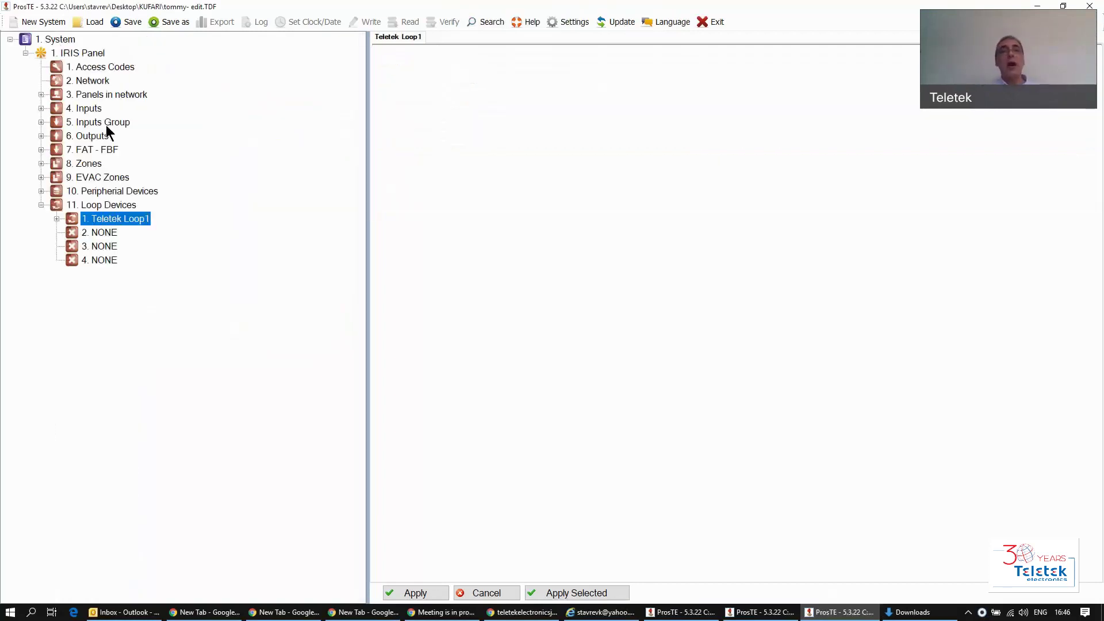